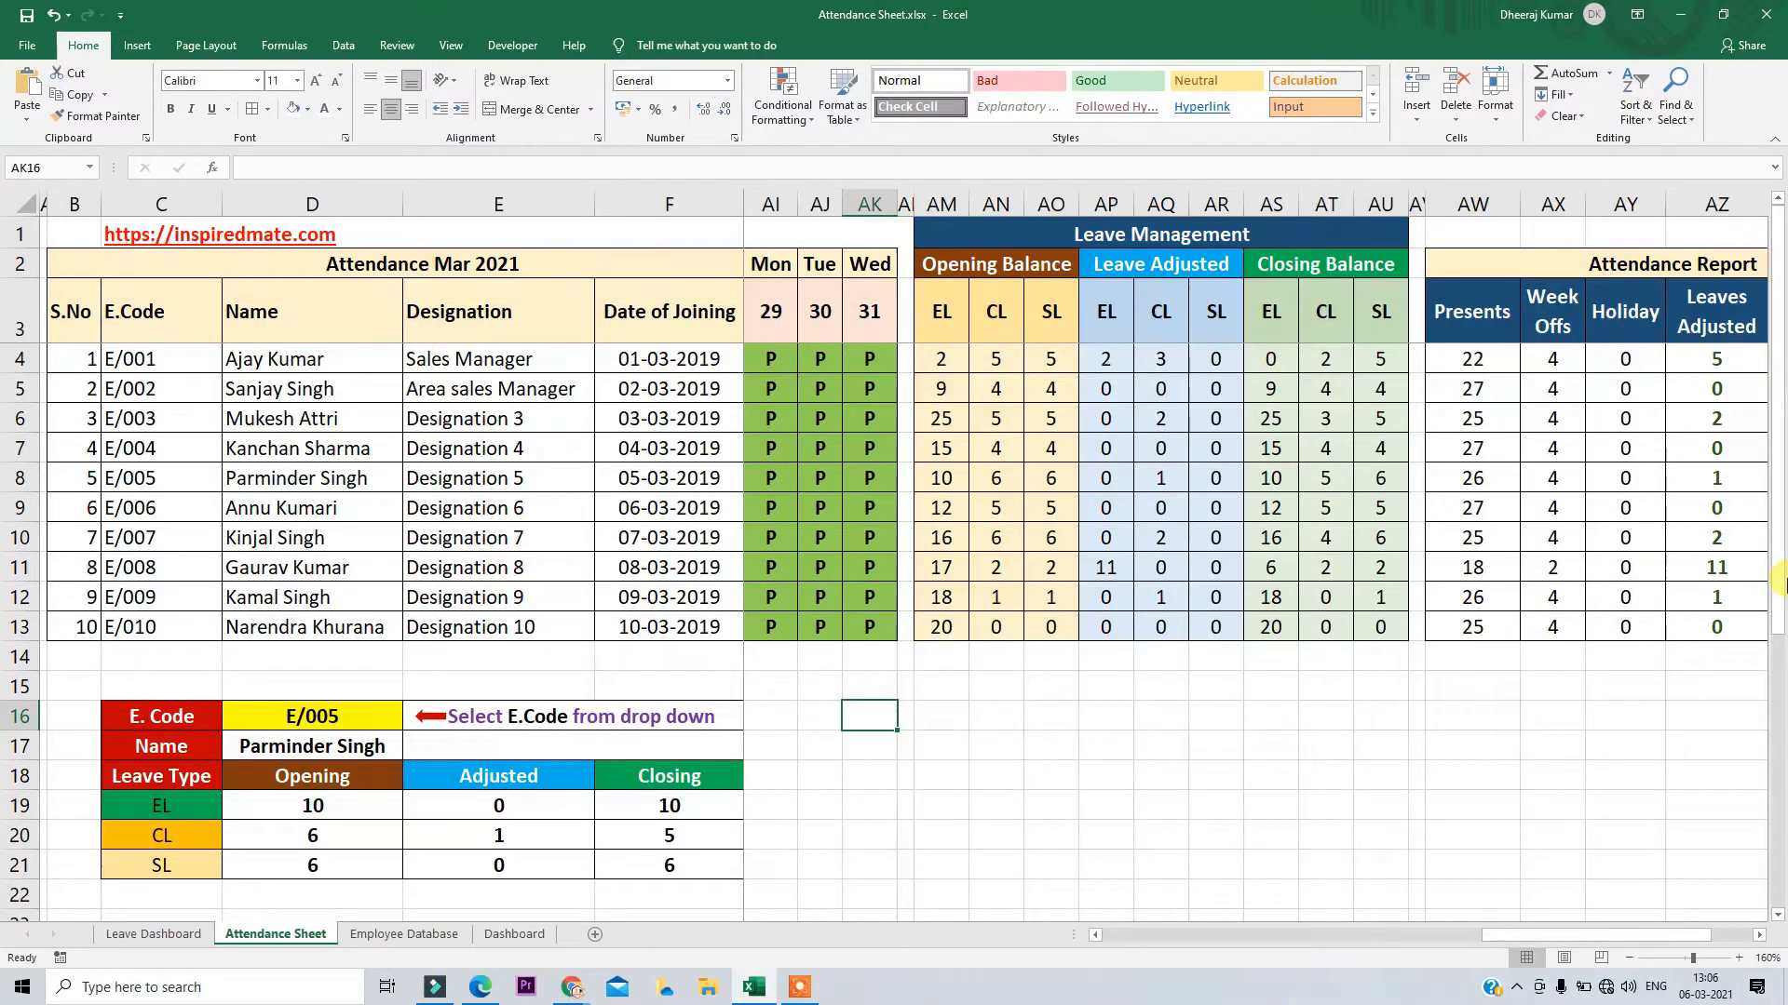
Examine the leave summary block below the attendance table and the Leave Management columns AM to AU
drag(155, 725, 699, 880)
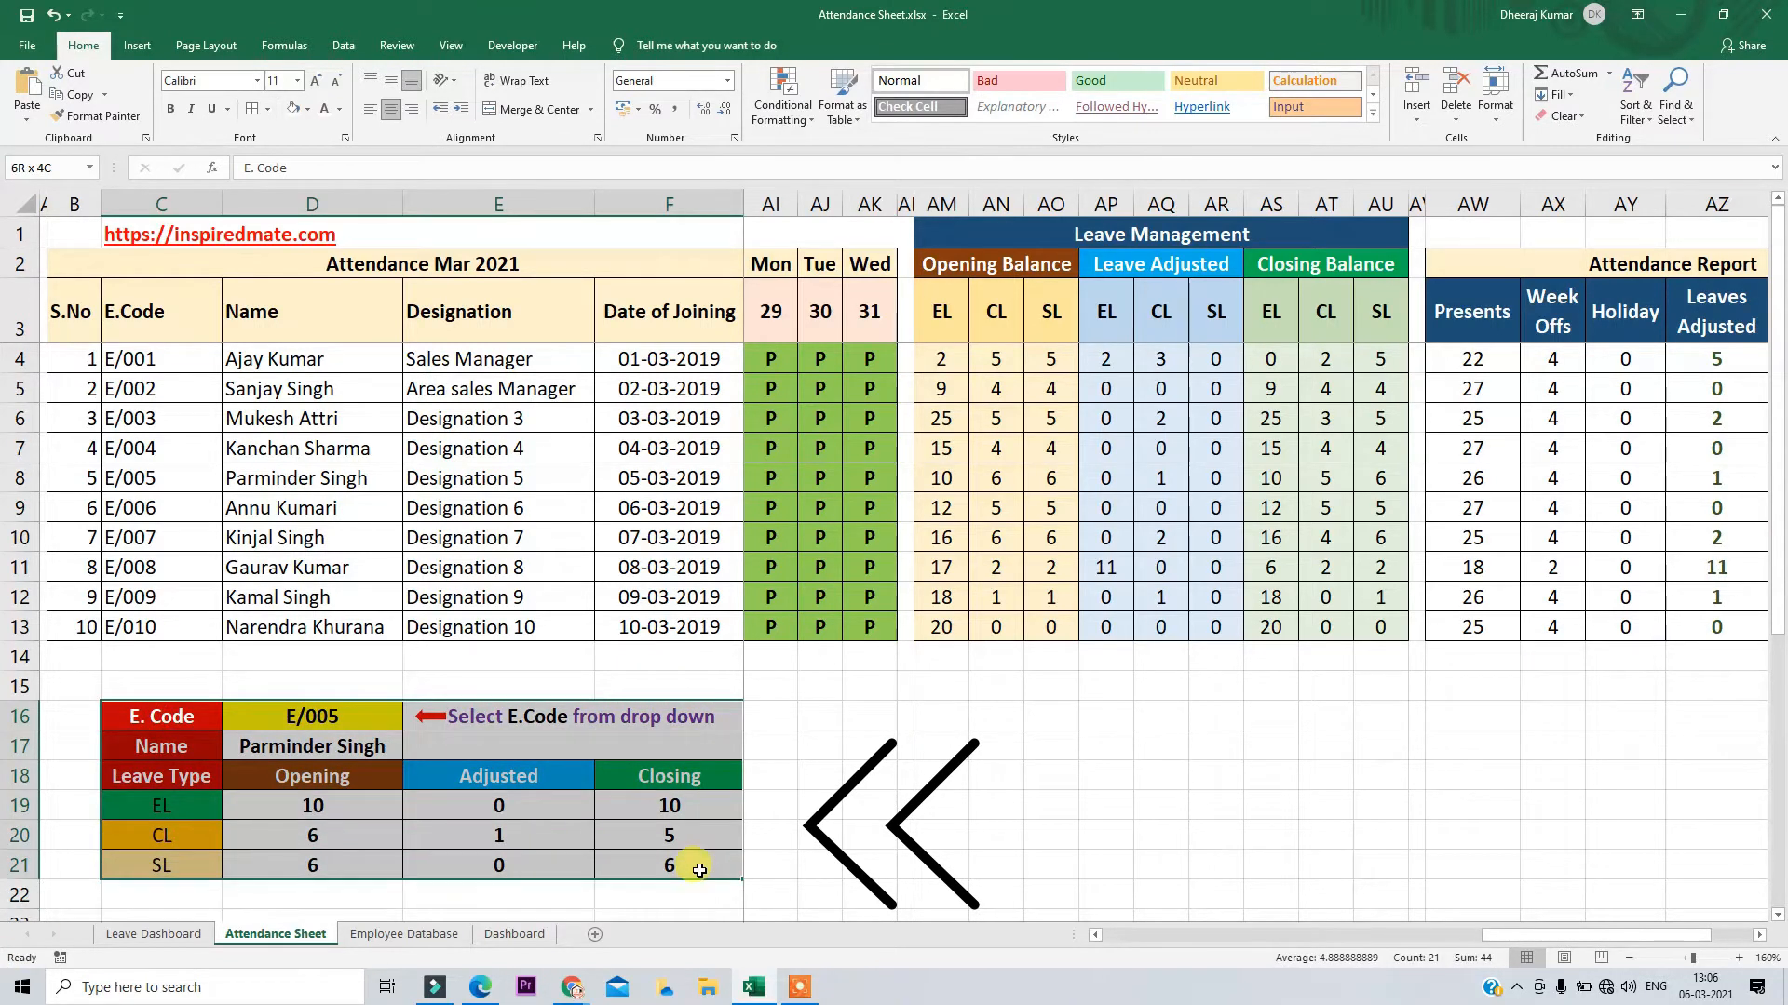
click(444, 780)
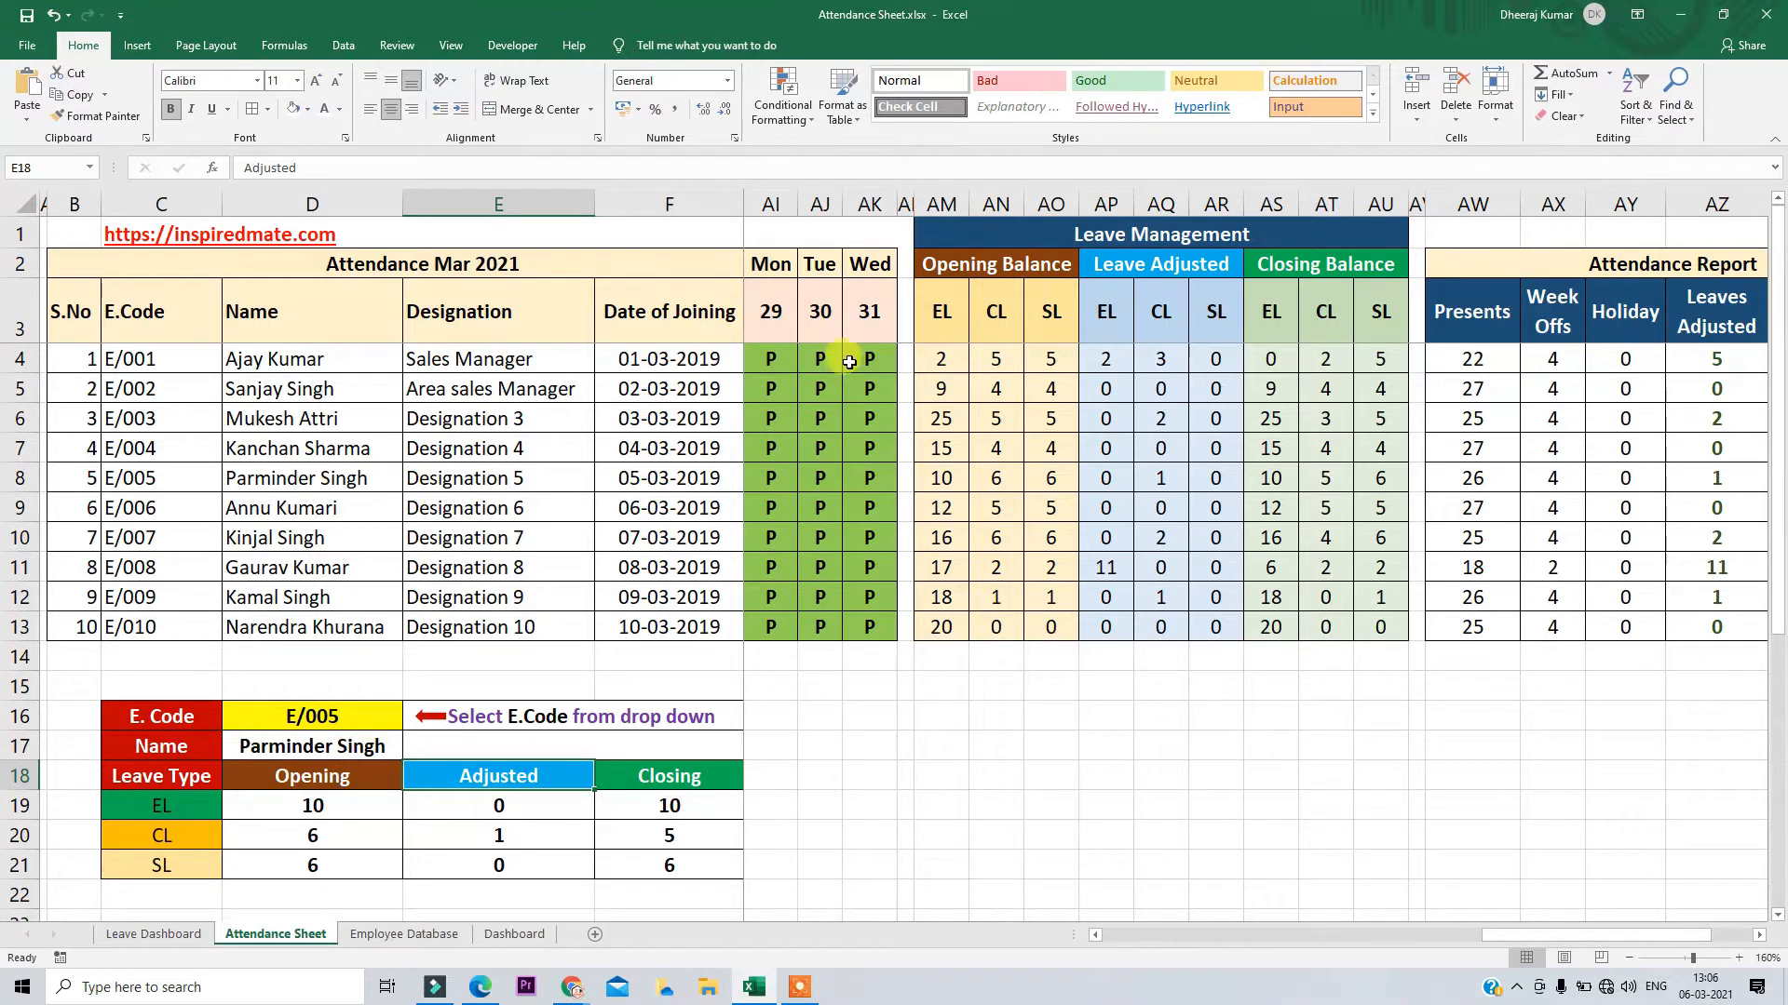
drag(941, 203, 1407, 189)
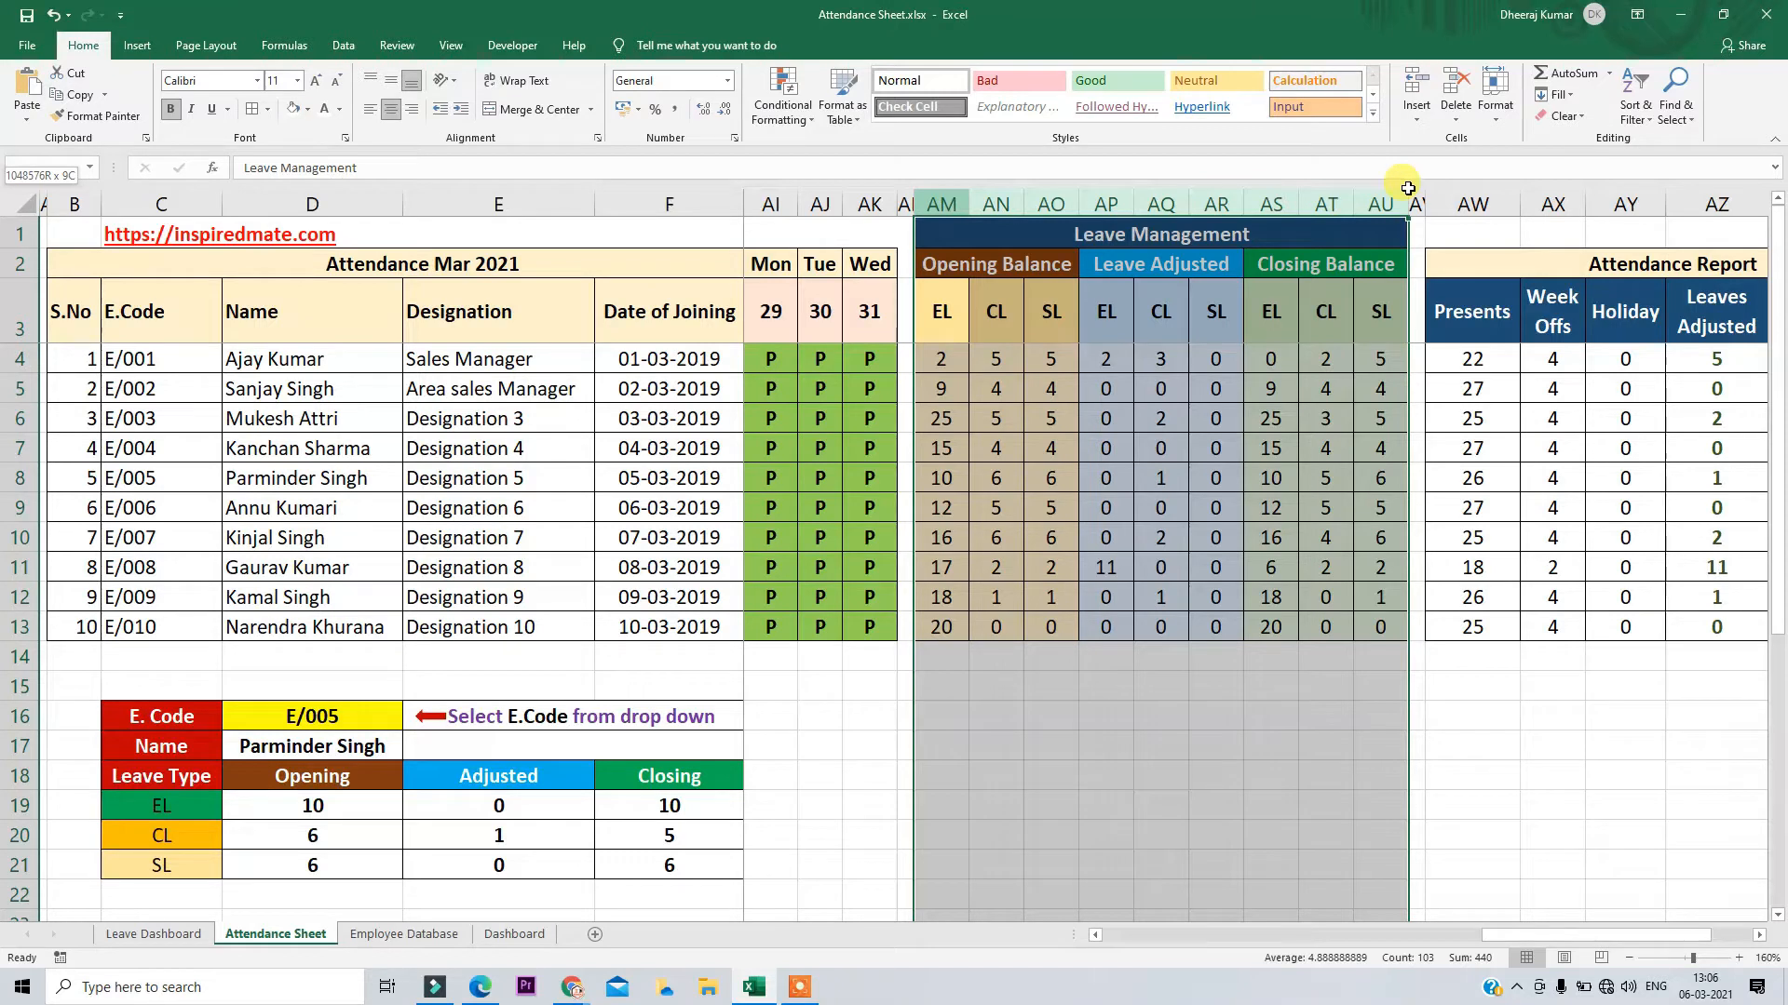
drag(941, 204, 1404, 213)
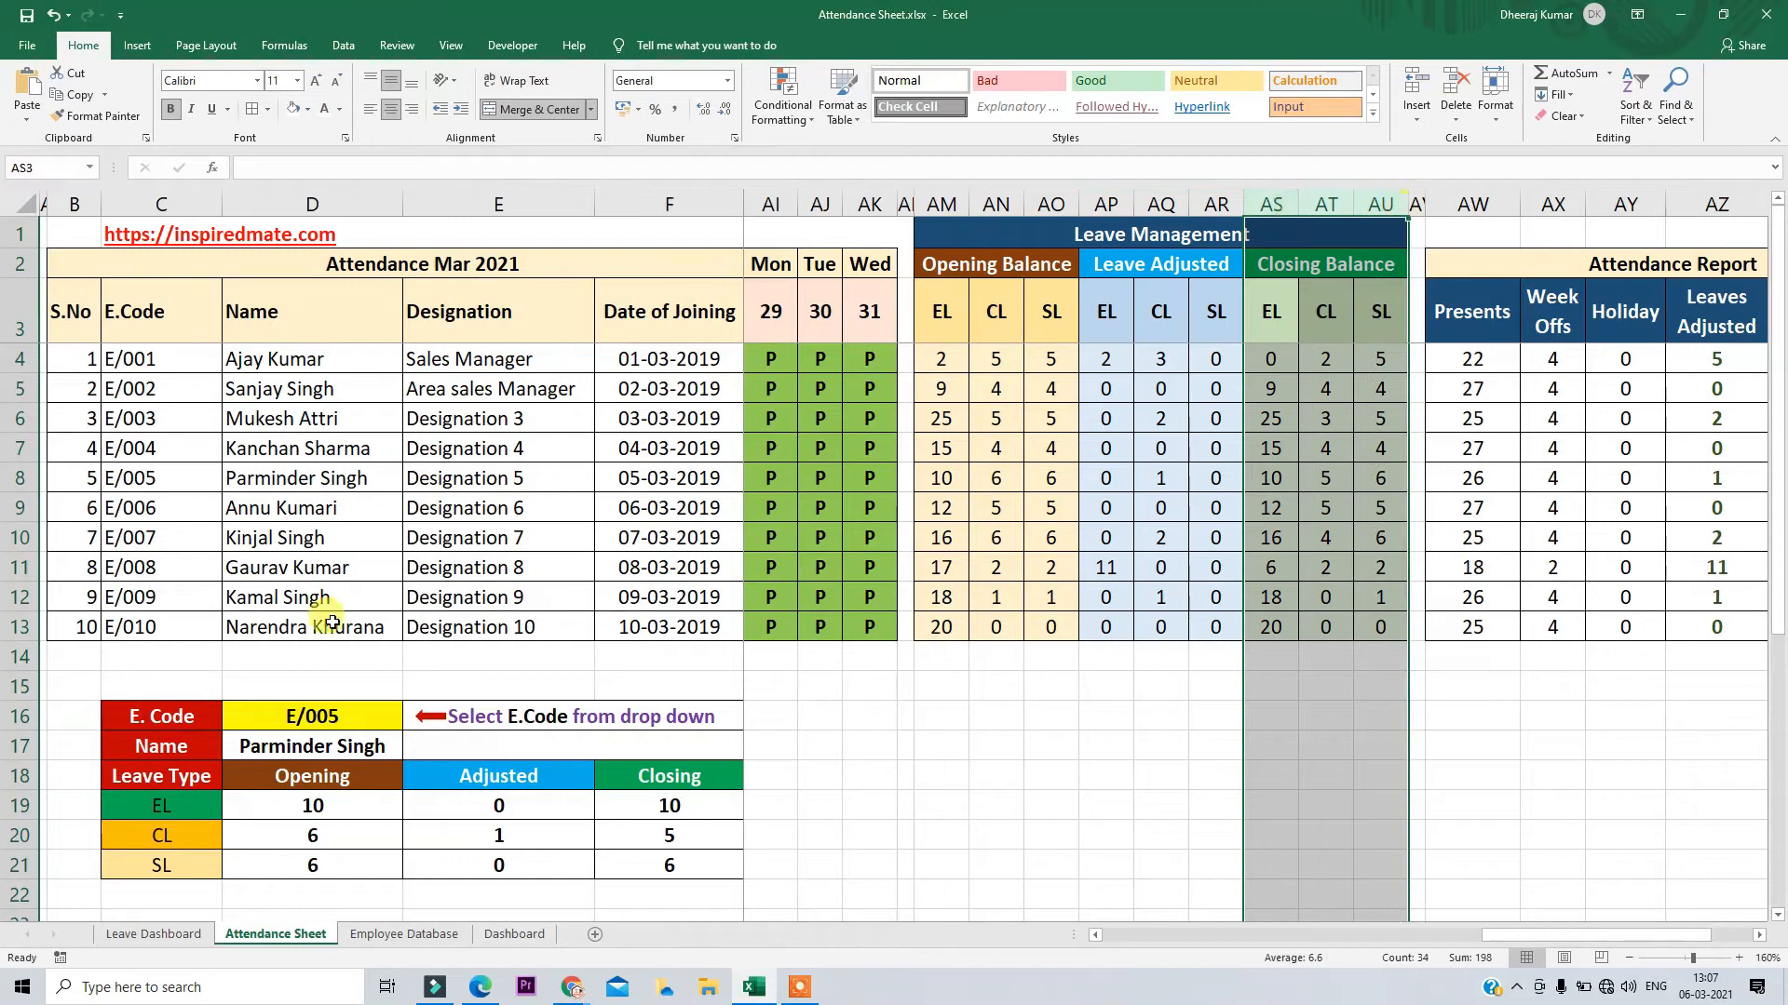
Choose E/007 as the E. Code in the leave summary and review its opening, adjusted and closing balances
click(312, 717)
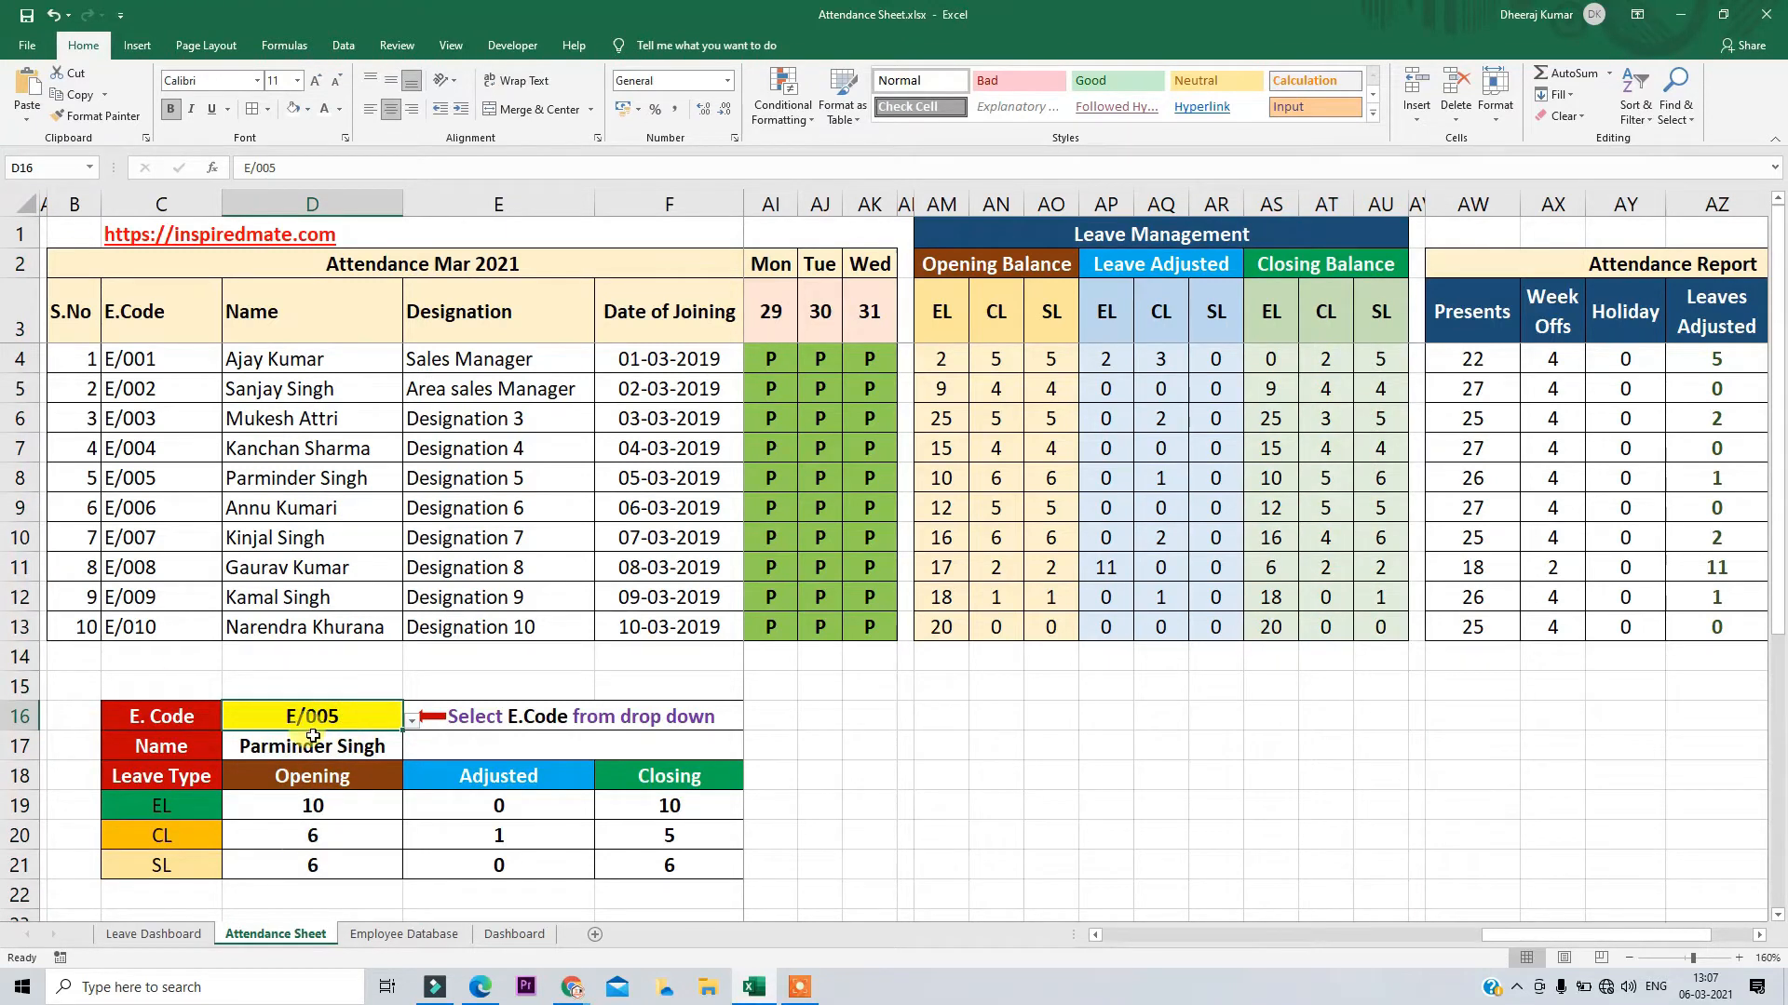
click(411, 720)
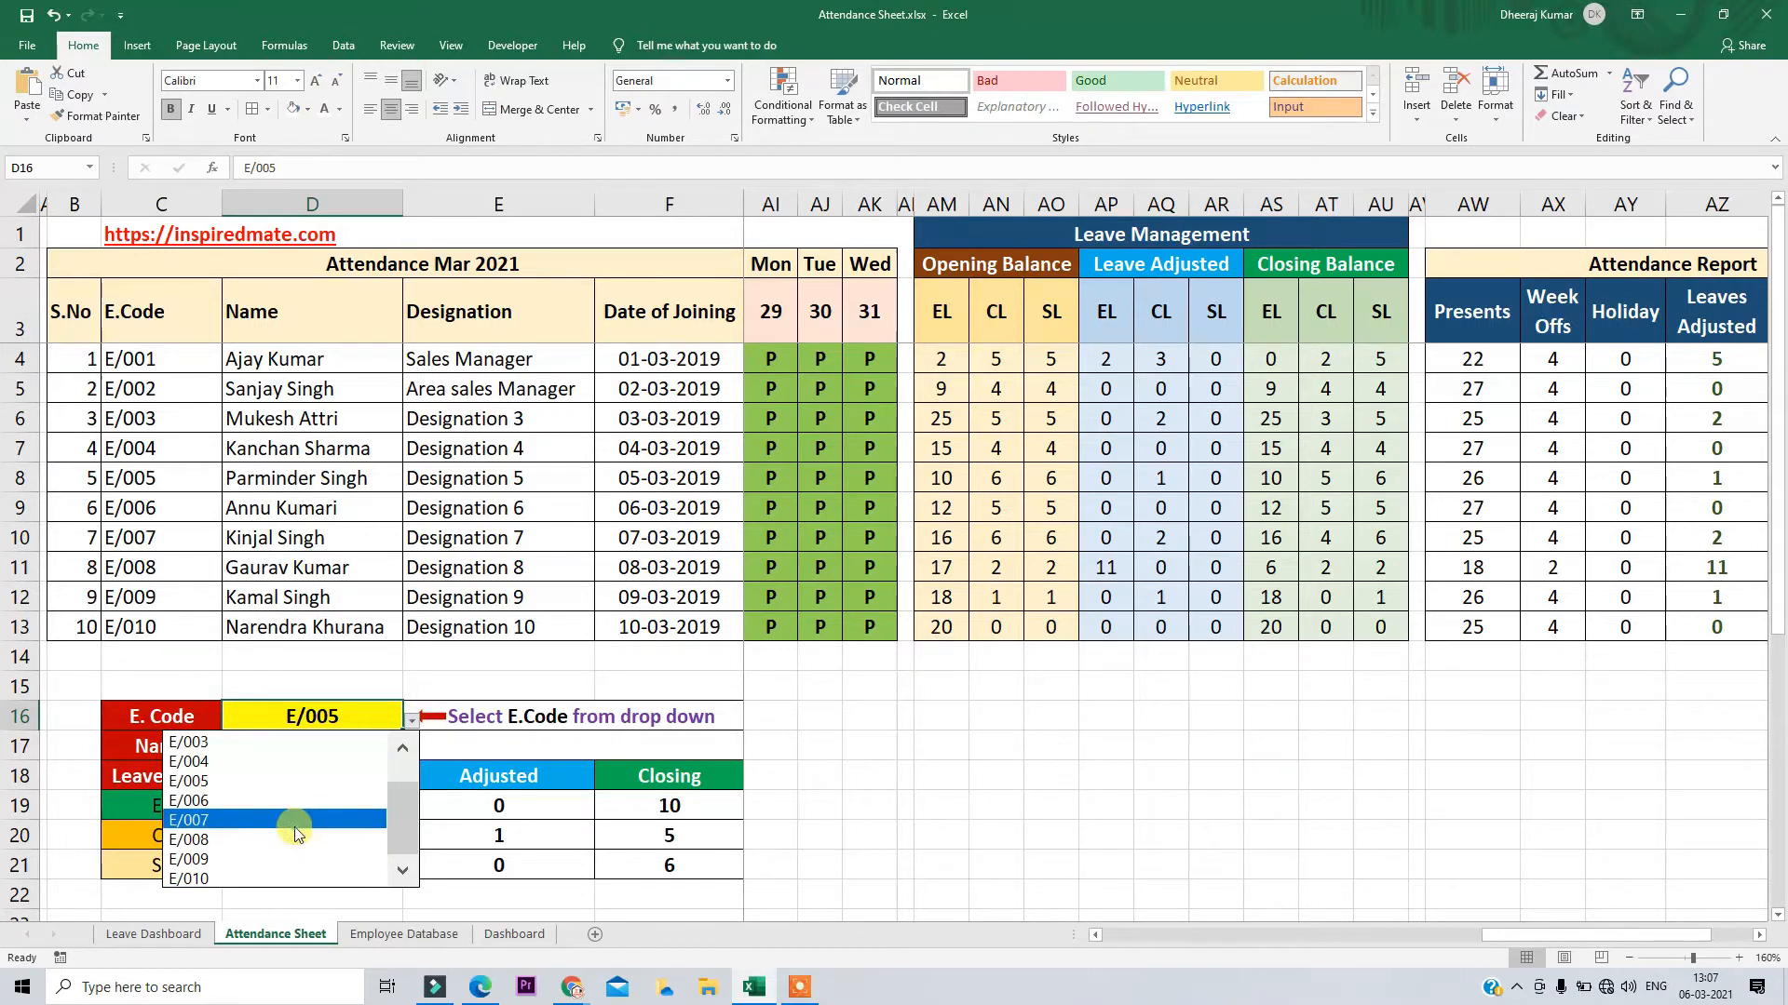
click(296, 821)
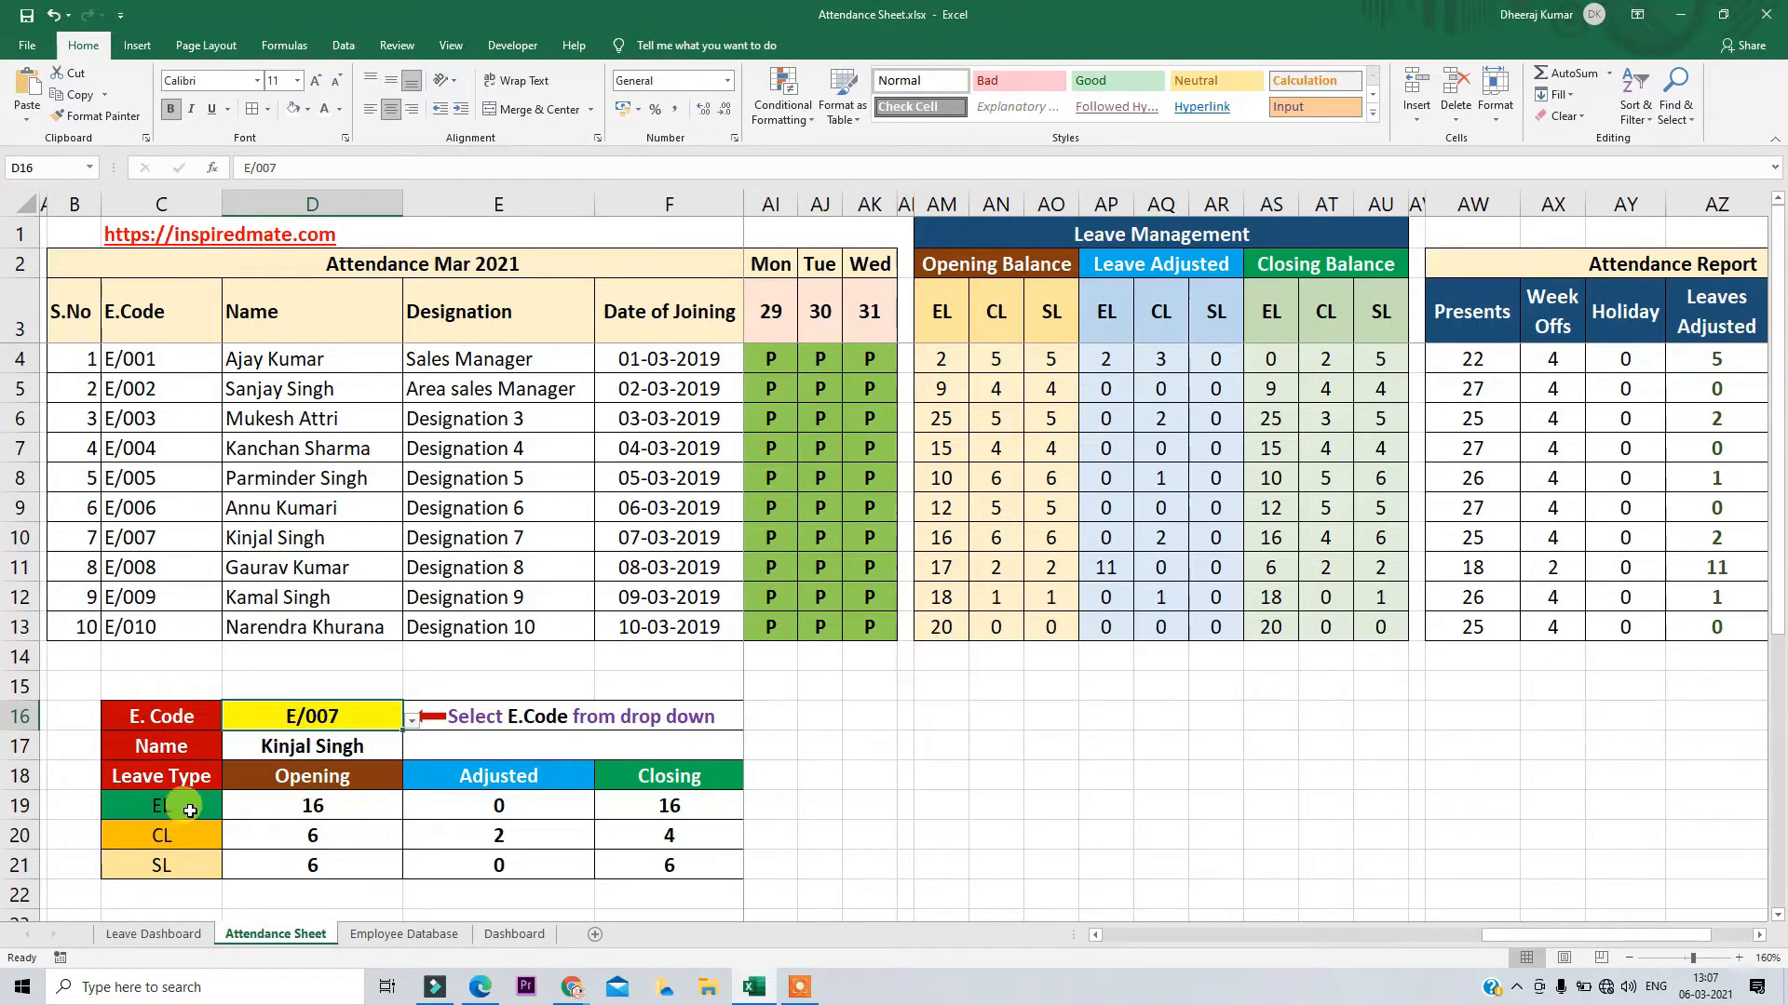
drag(263, 785, 305, 866)
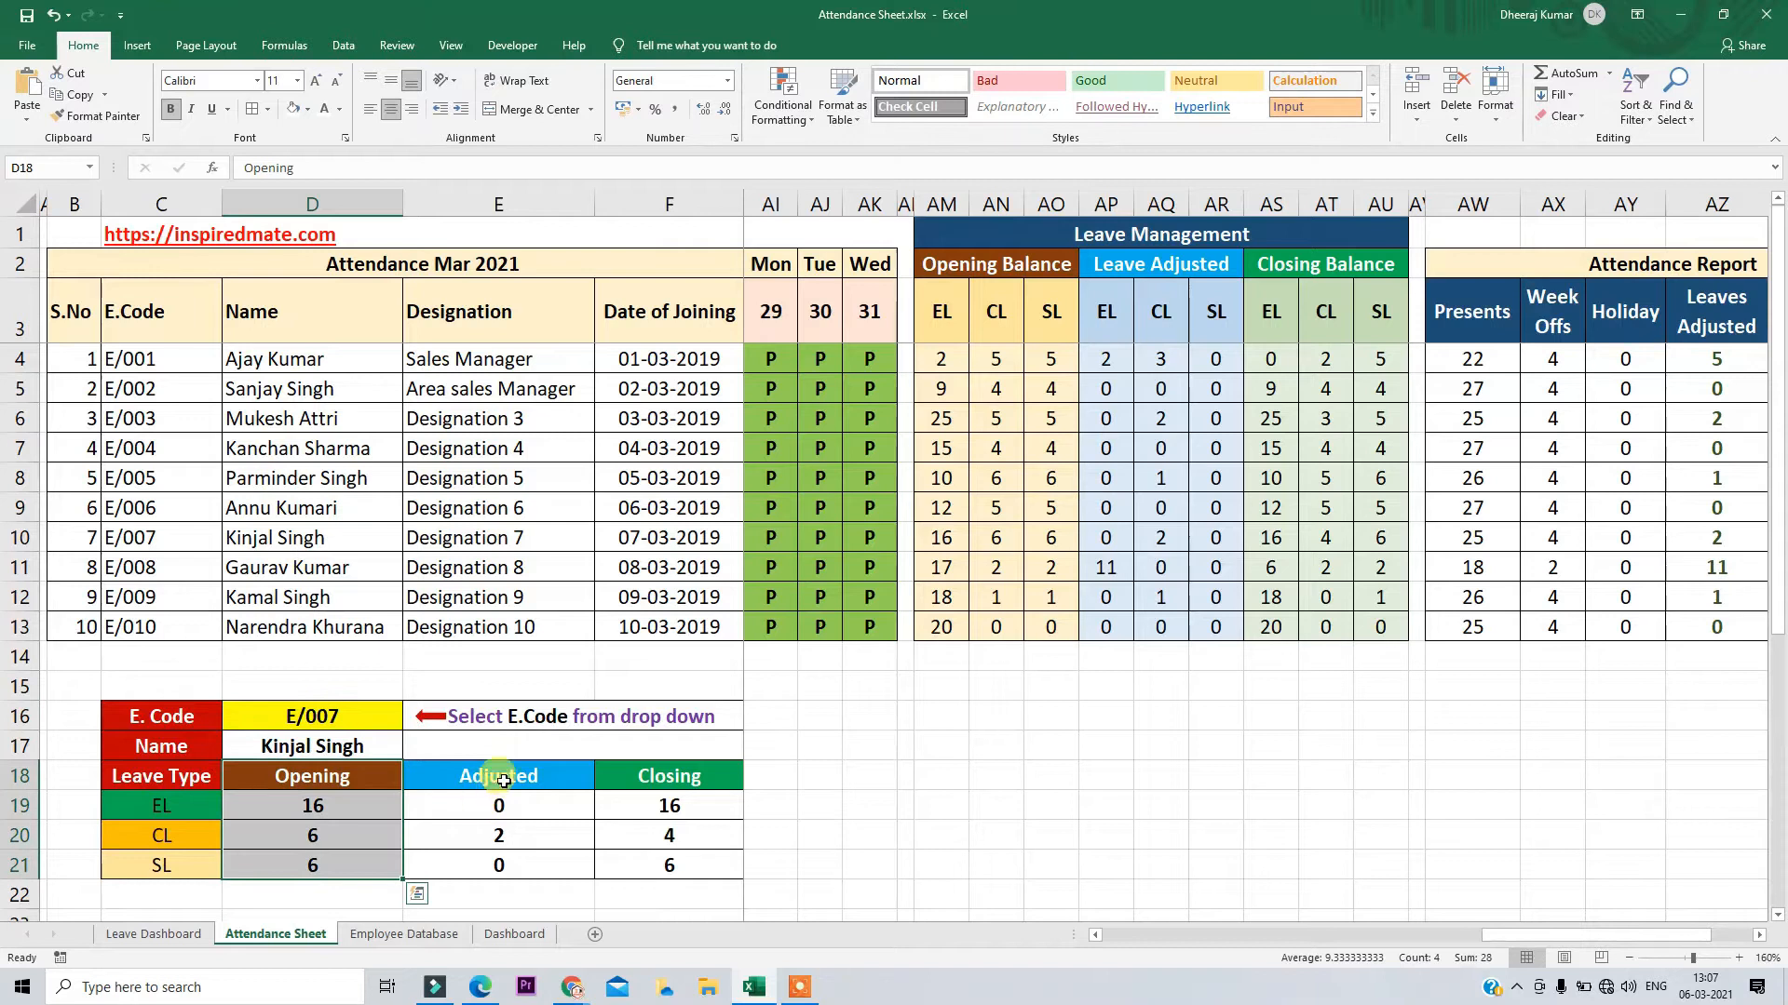
drag(503, 780, 506, 866)
drag(662, 769, 705, 876)
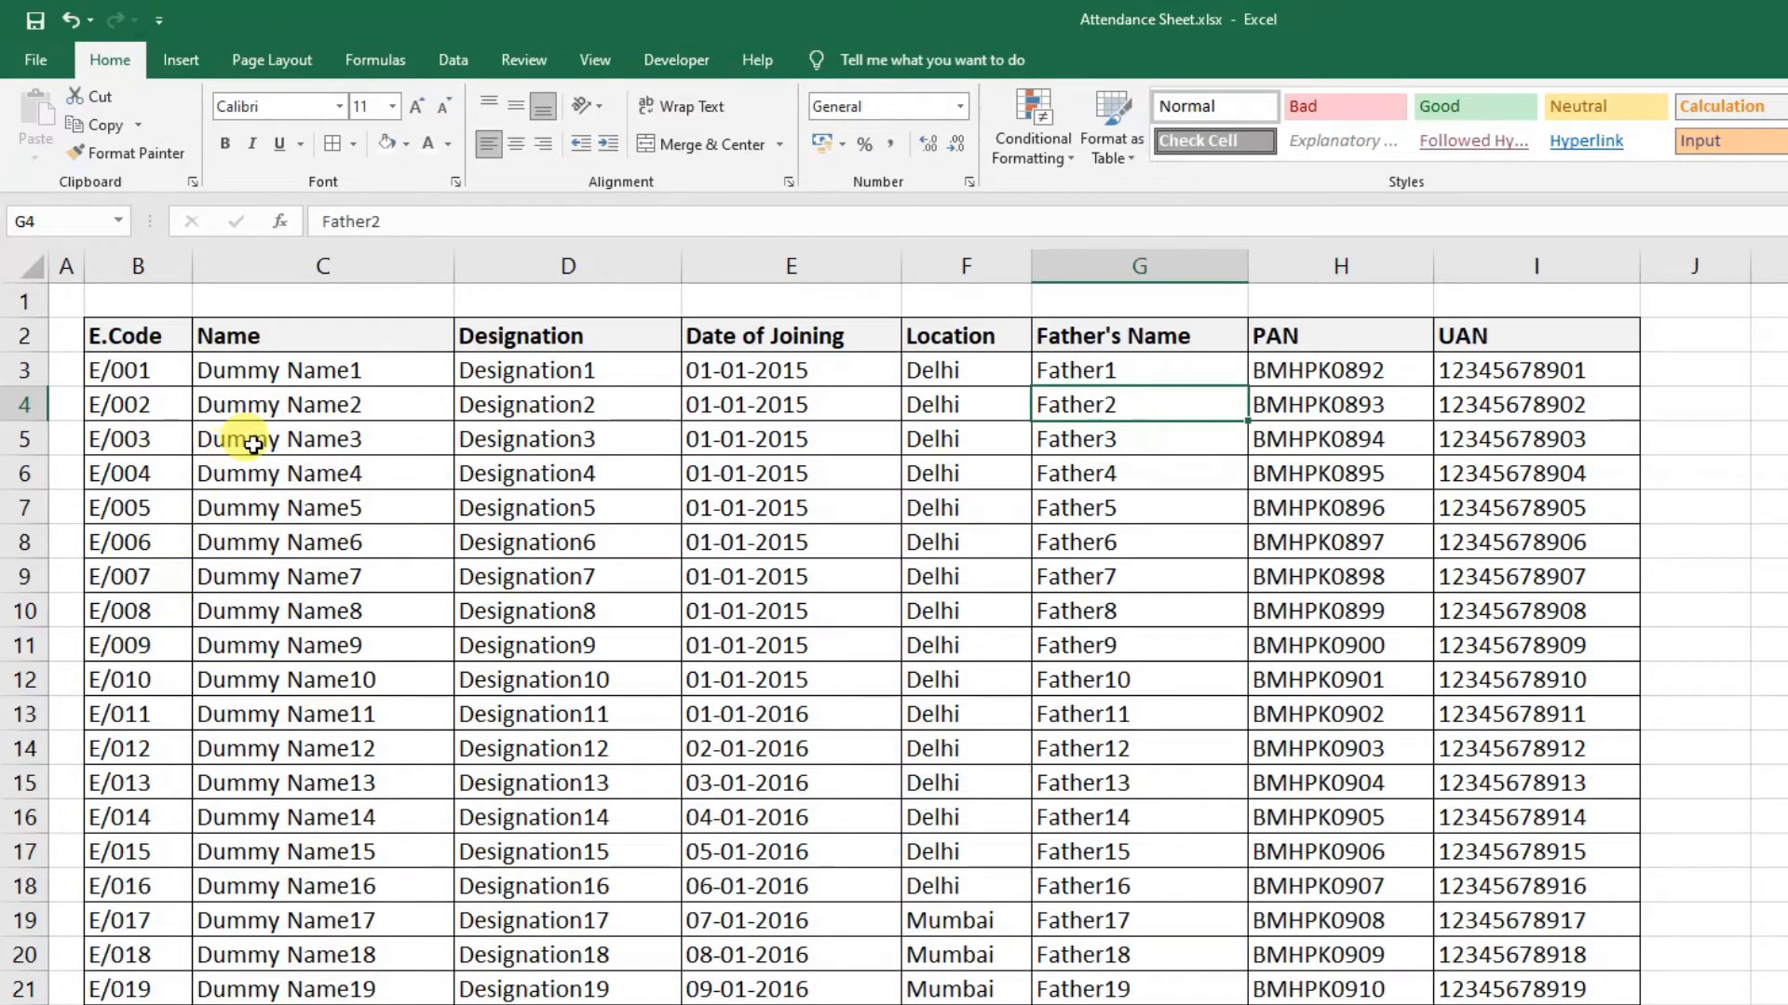
Examine the employee database in columns B to I, looking through its records below the header row
drag(143, 265, 1481, 241)
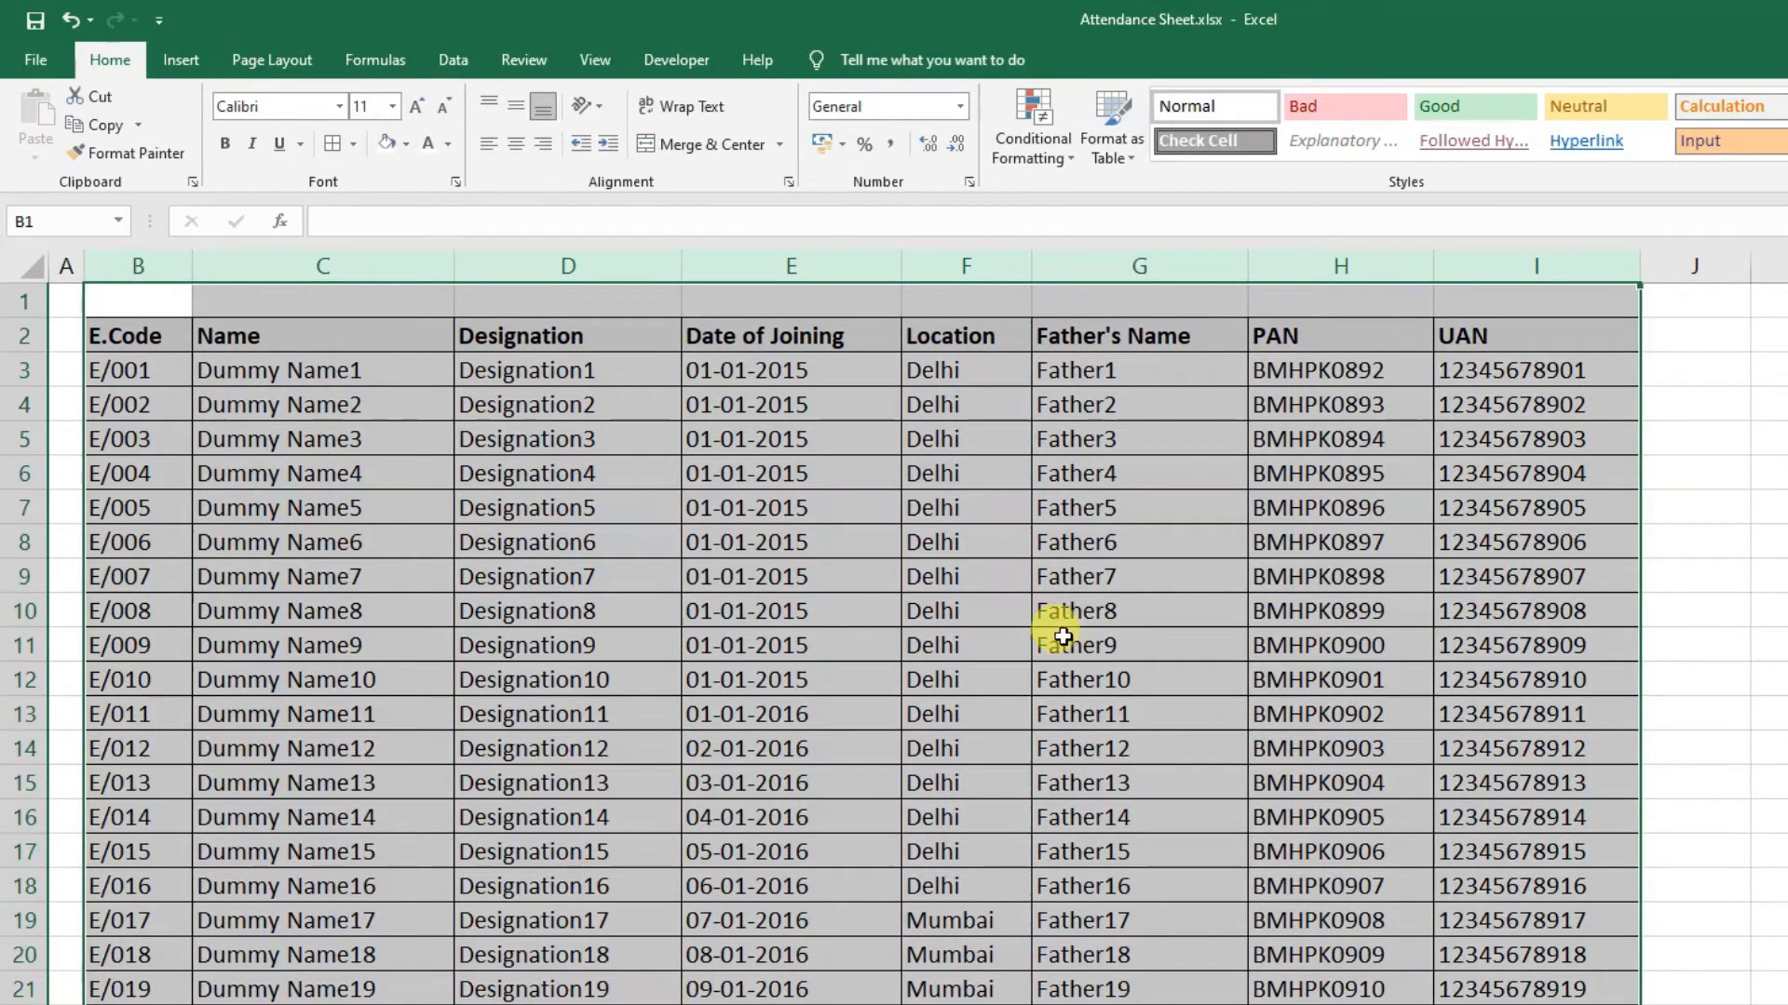
click(1033, 437)
click(354, 339)
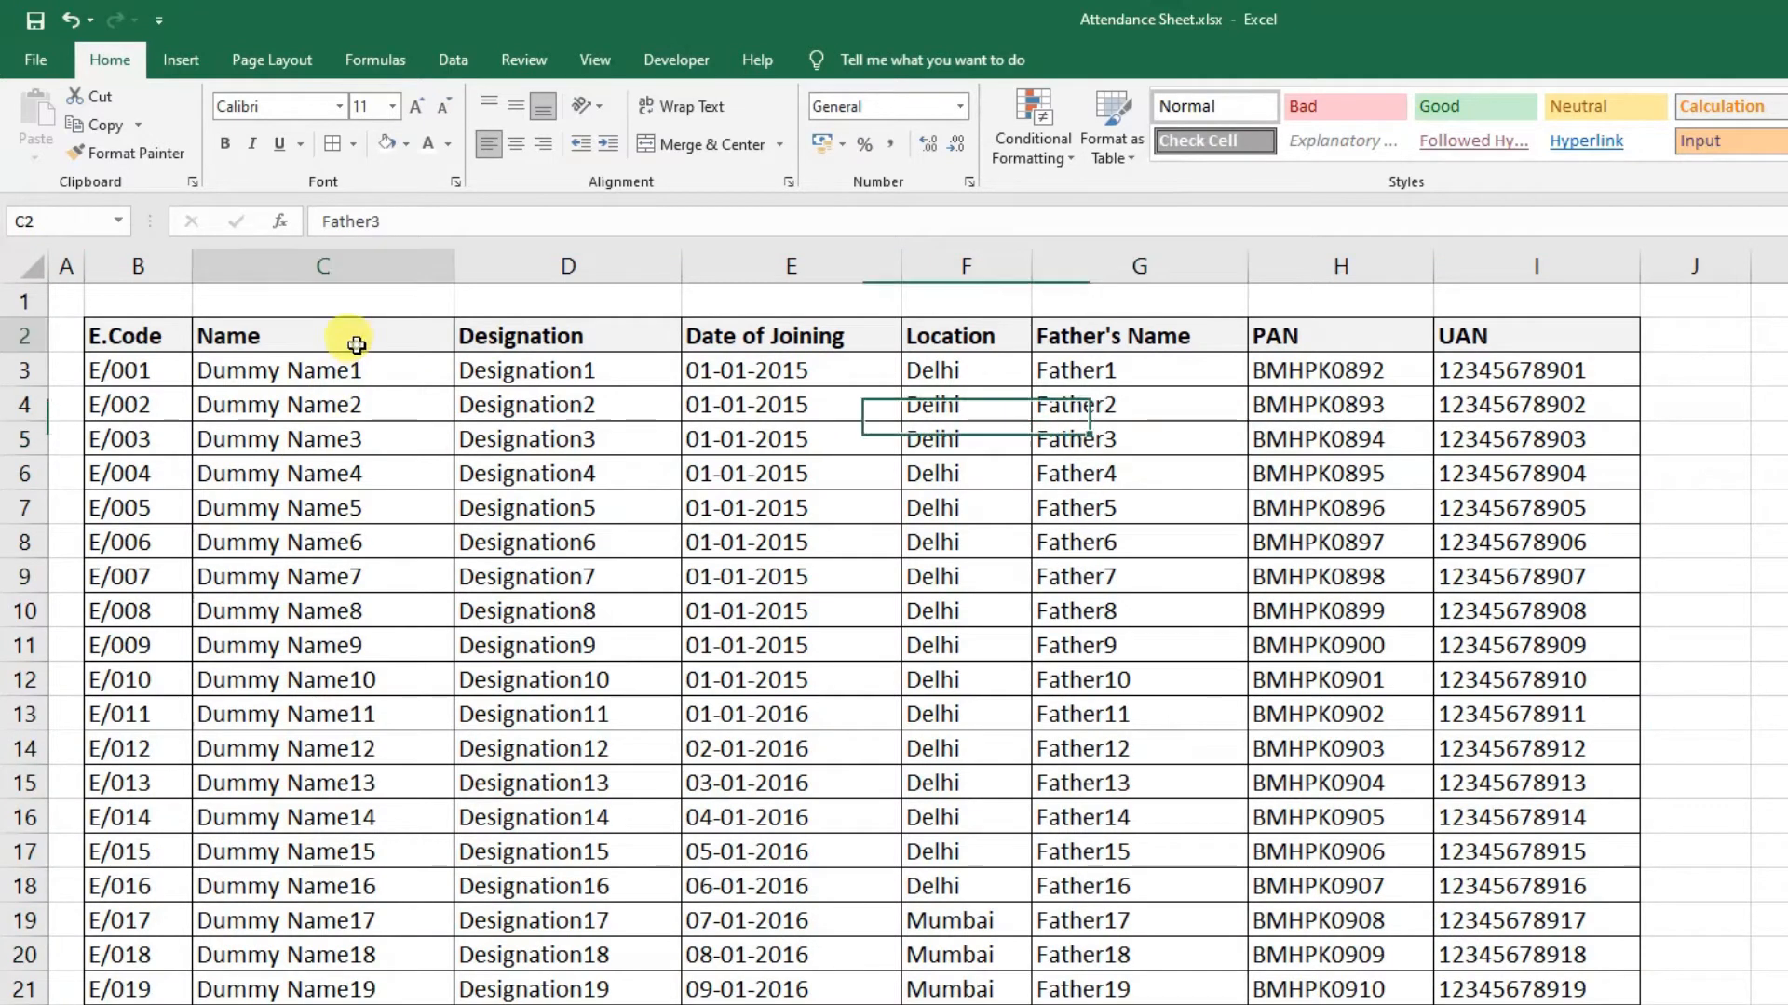
key(ctrl+shift+Down)
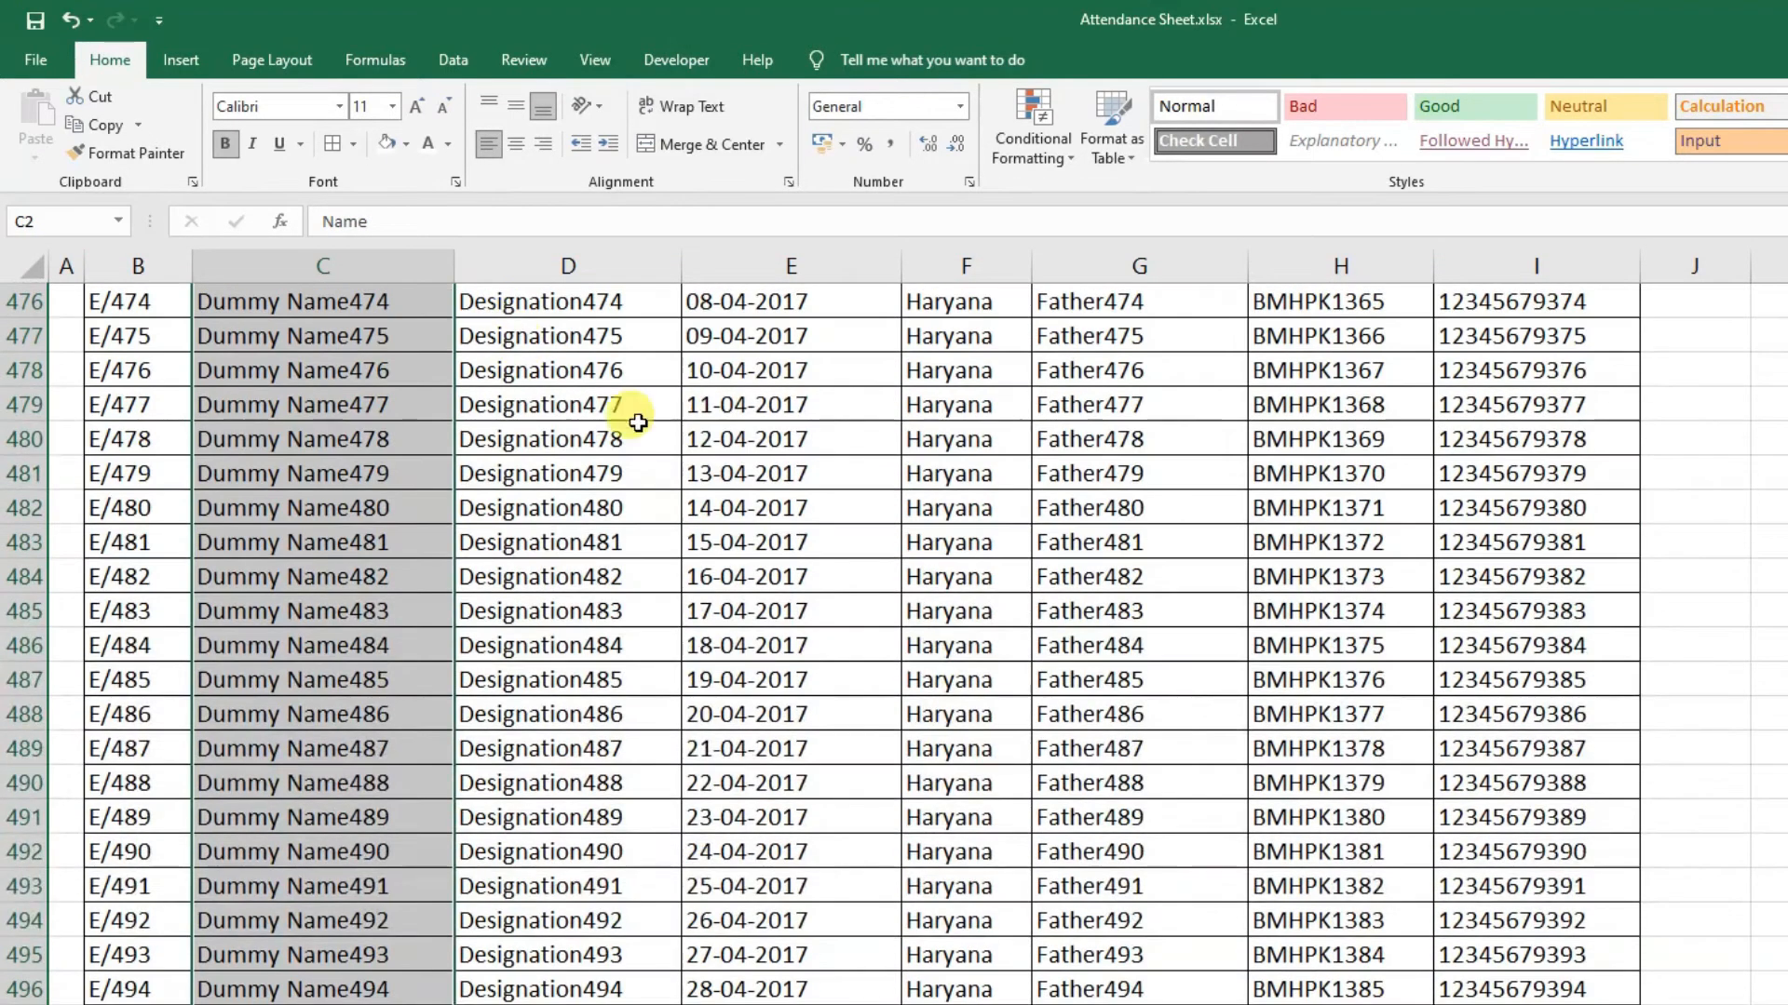
click(5, 572)
click(366, 430)
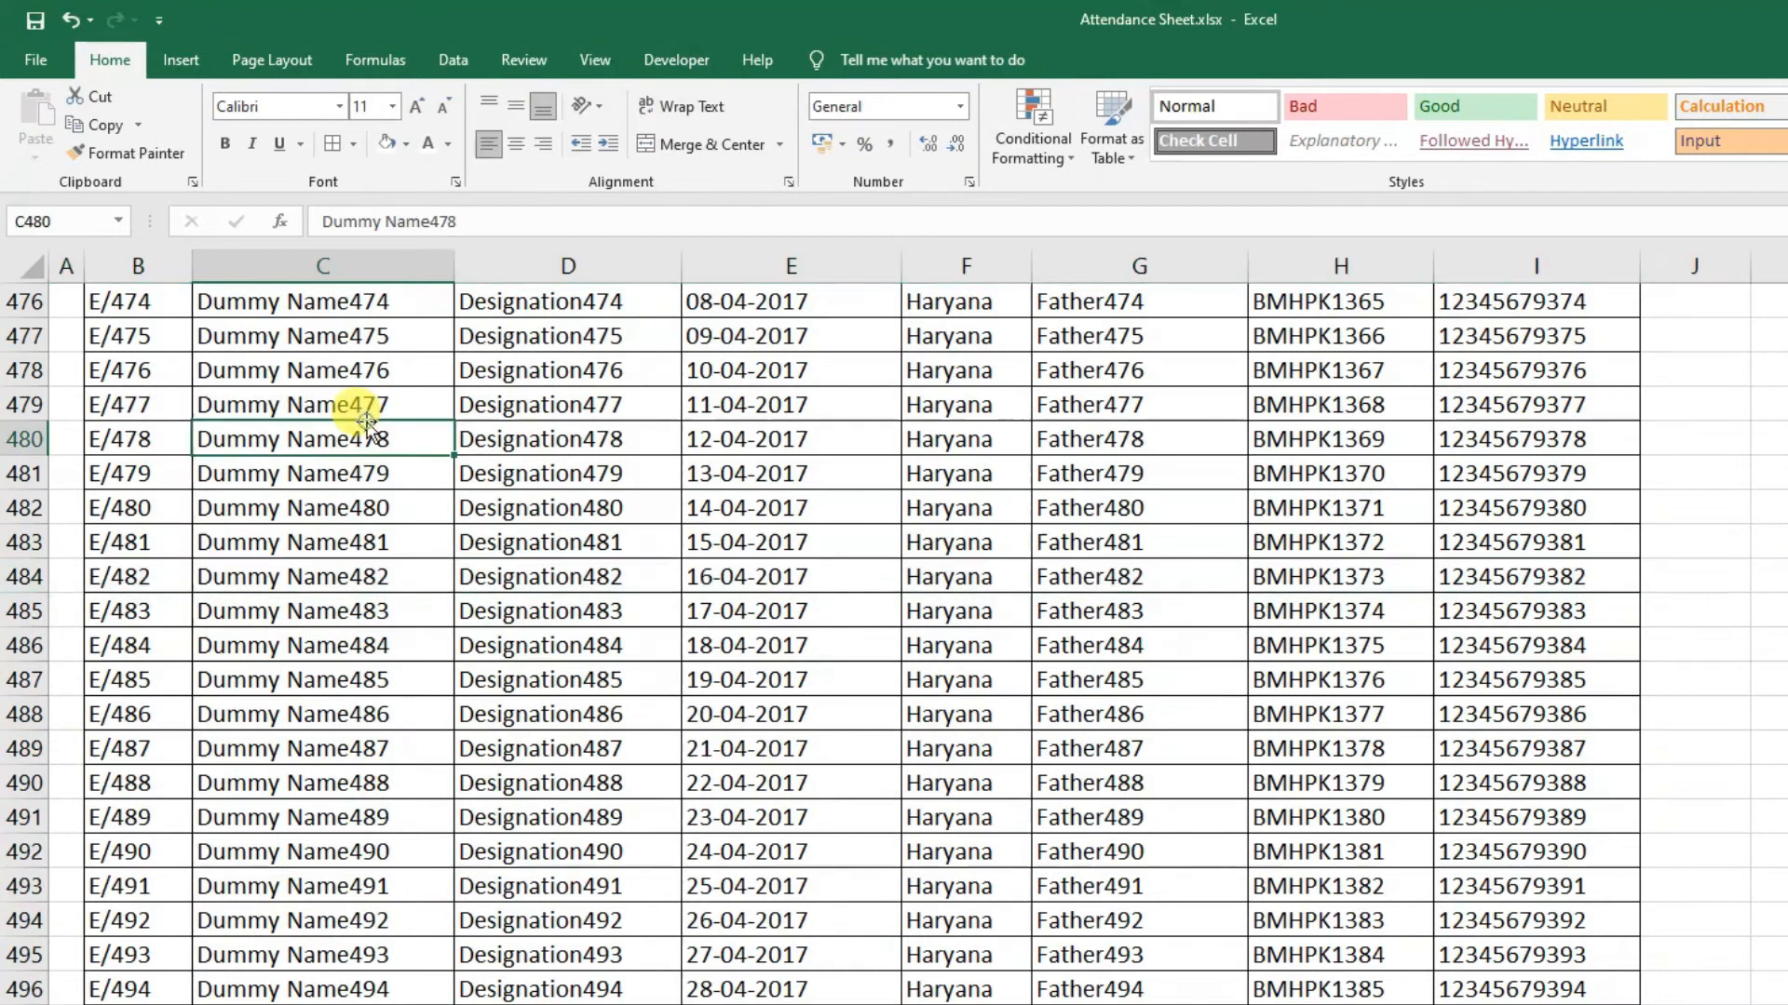
key(ctrl+Up)
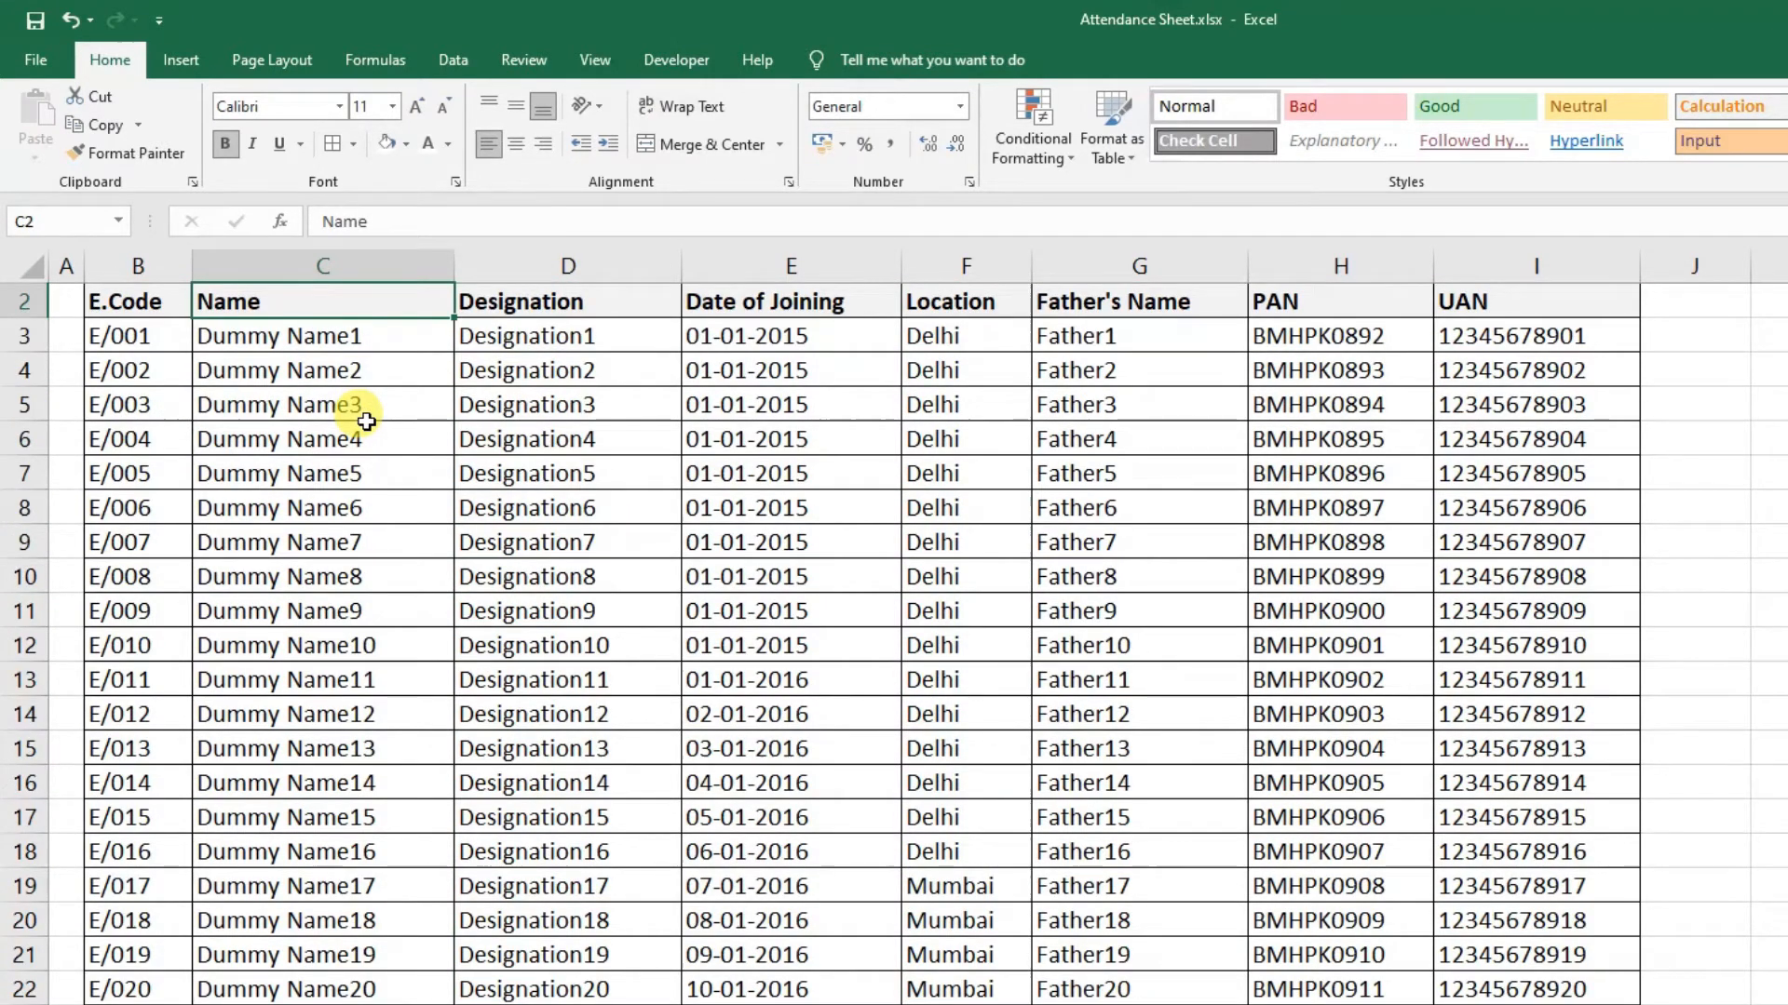
scroll(366, 422, down, 20)
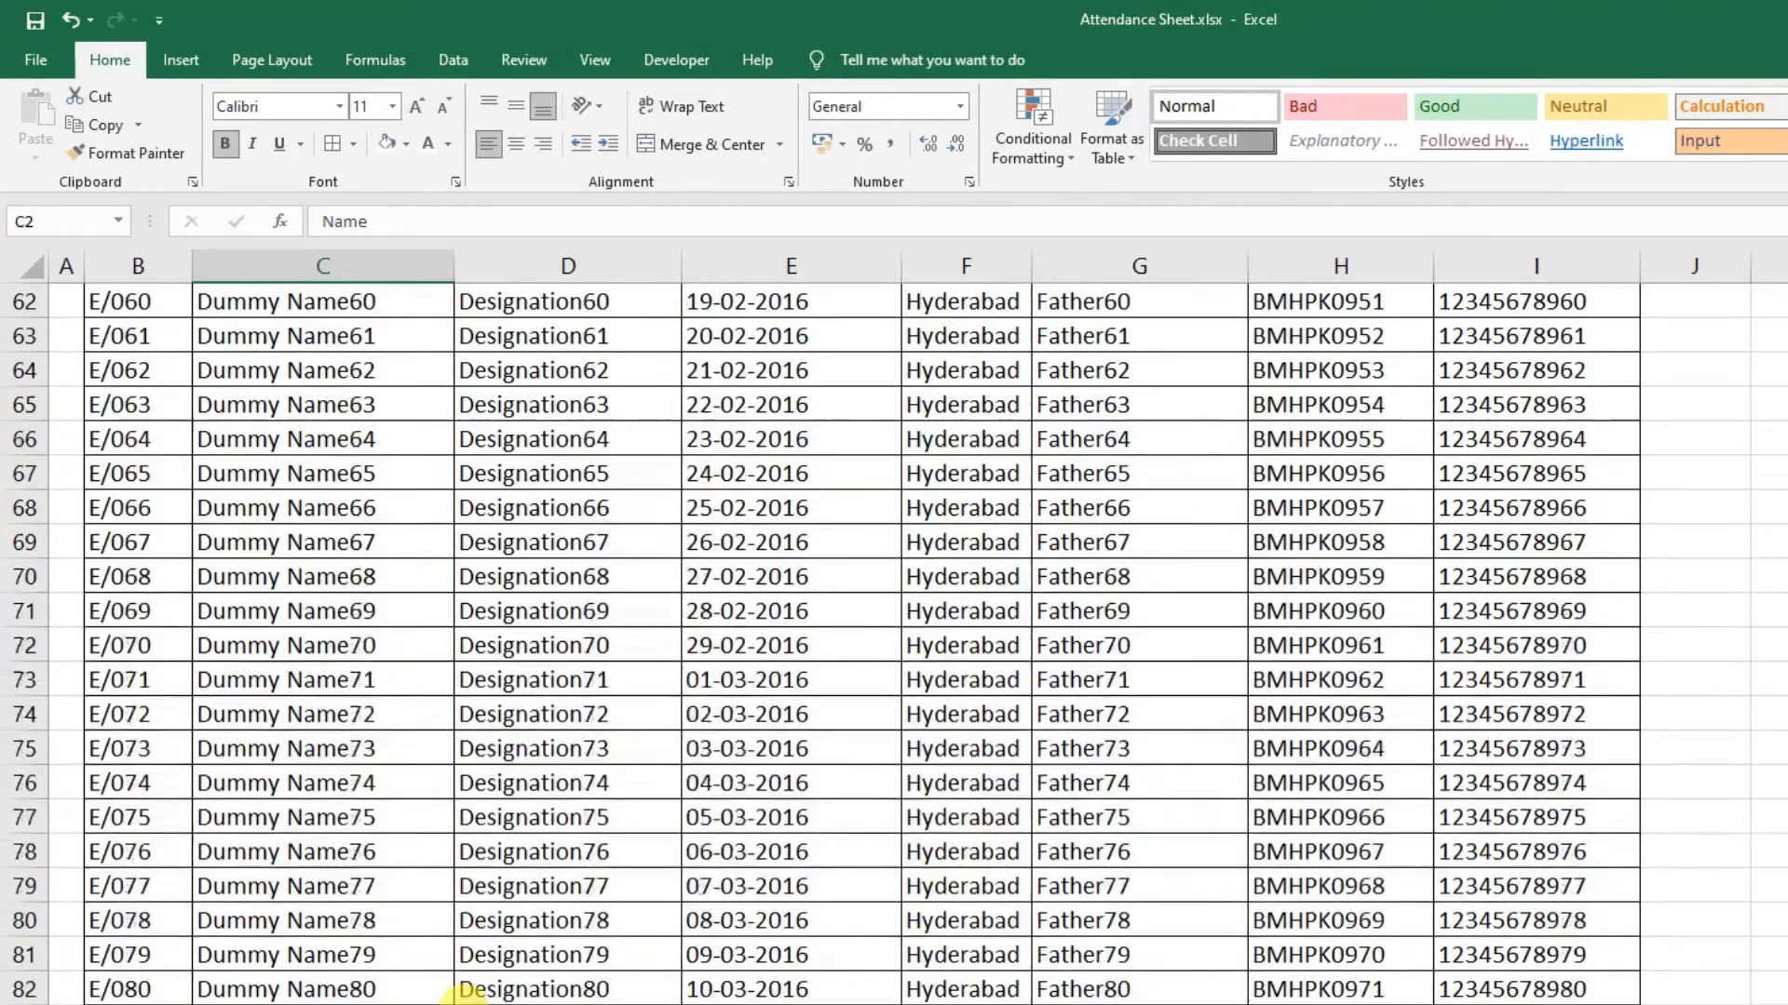
scroll(503, 968, down, 5)
scroll(503, 968, up, 13)
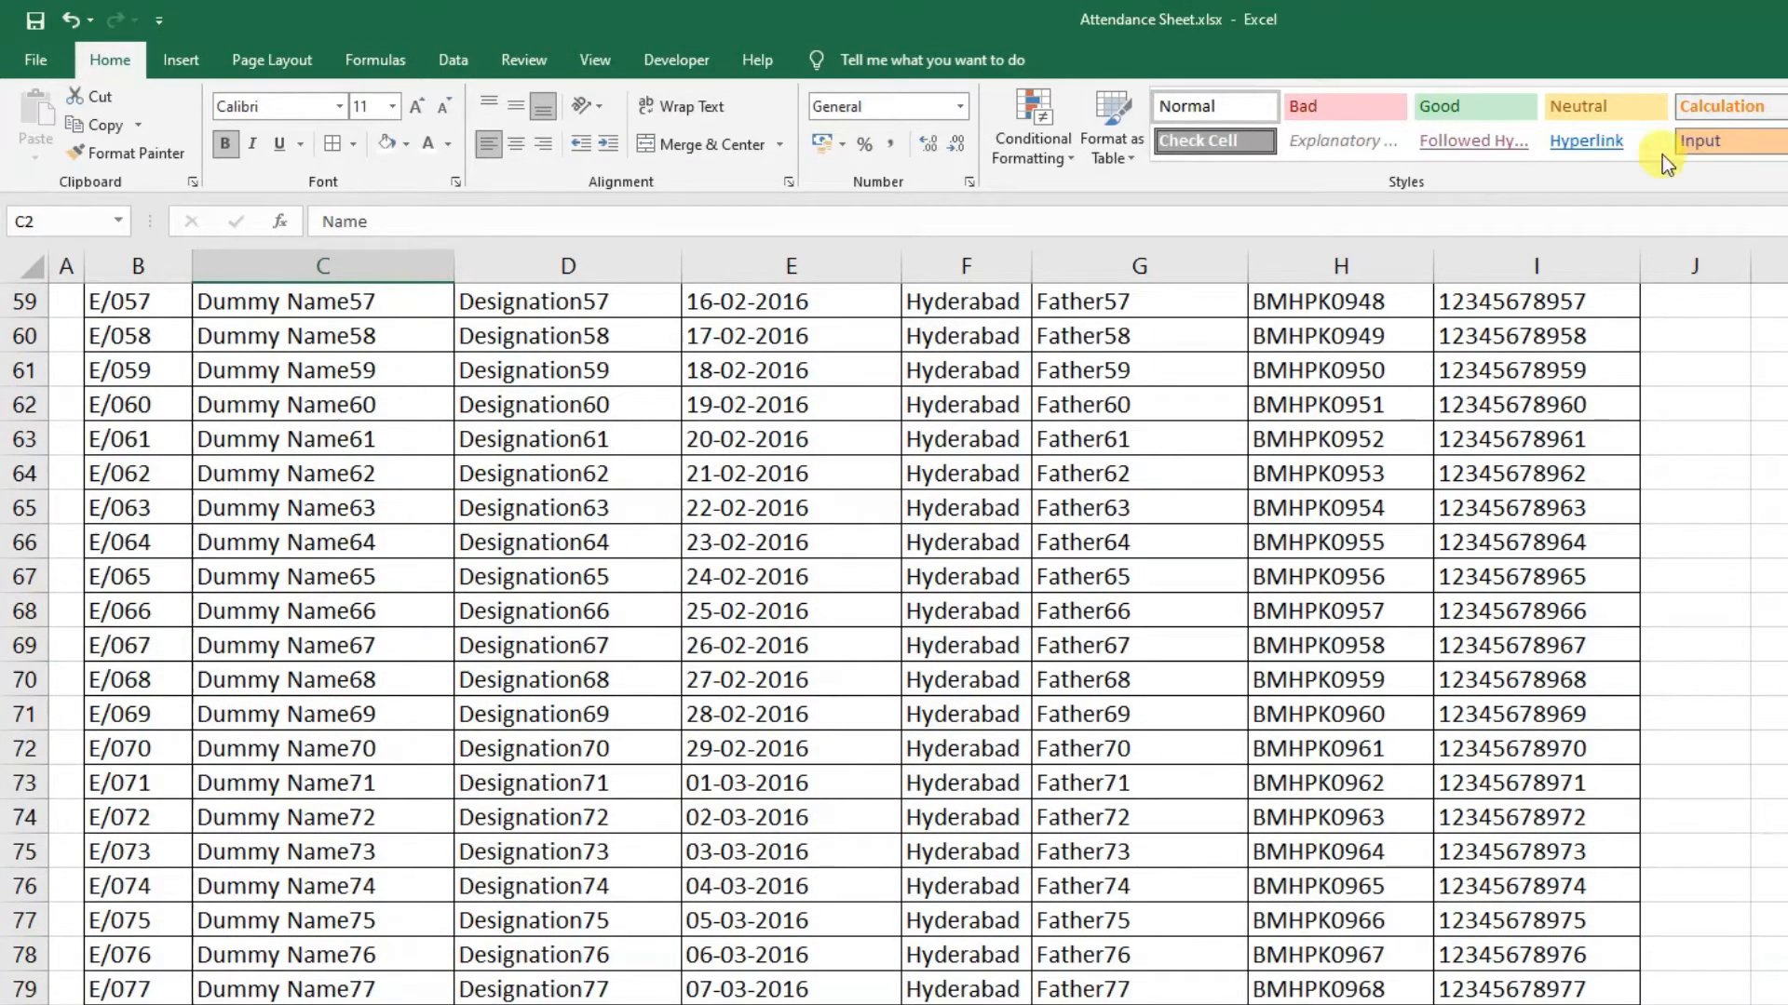
click(537, 705)
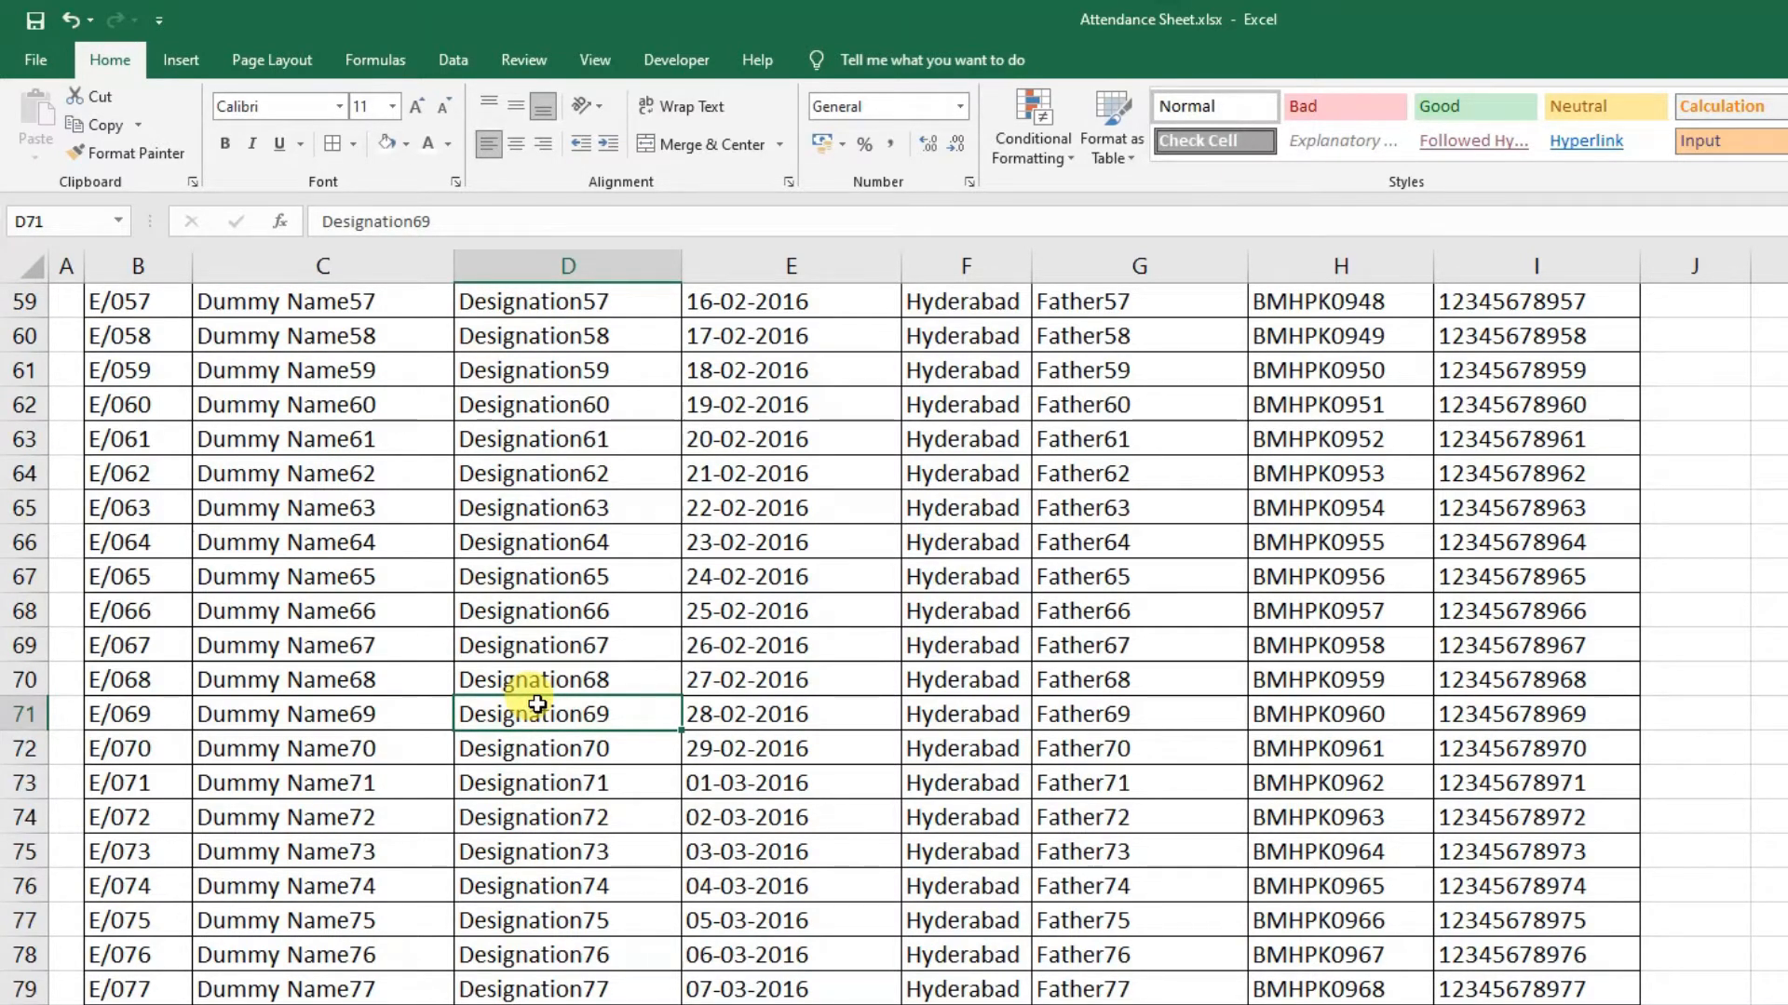
key(ctrl+Up)
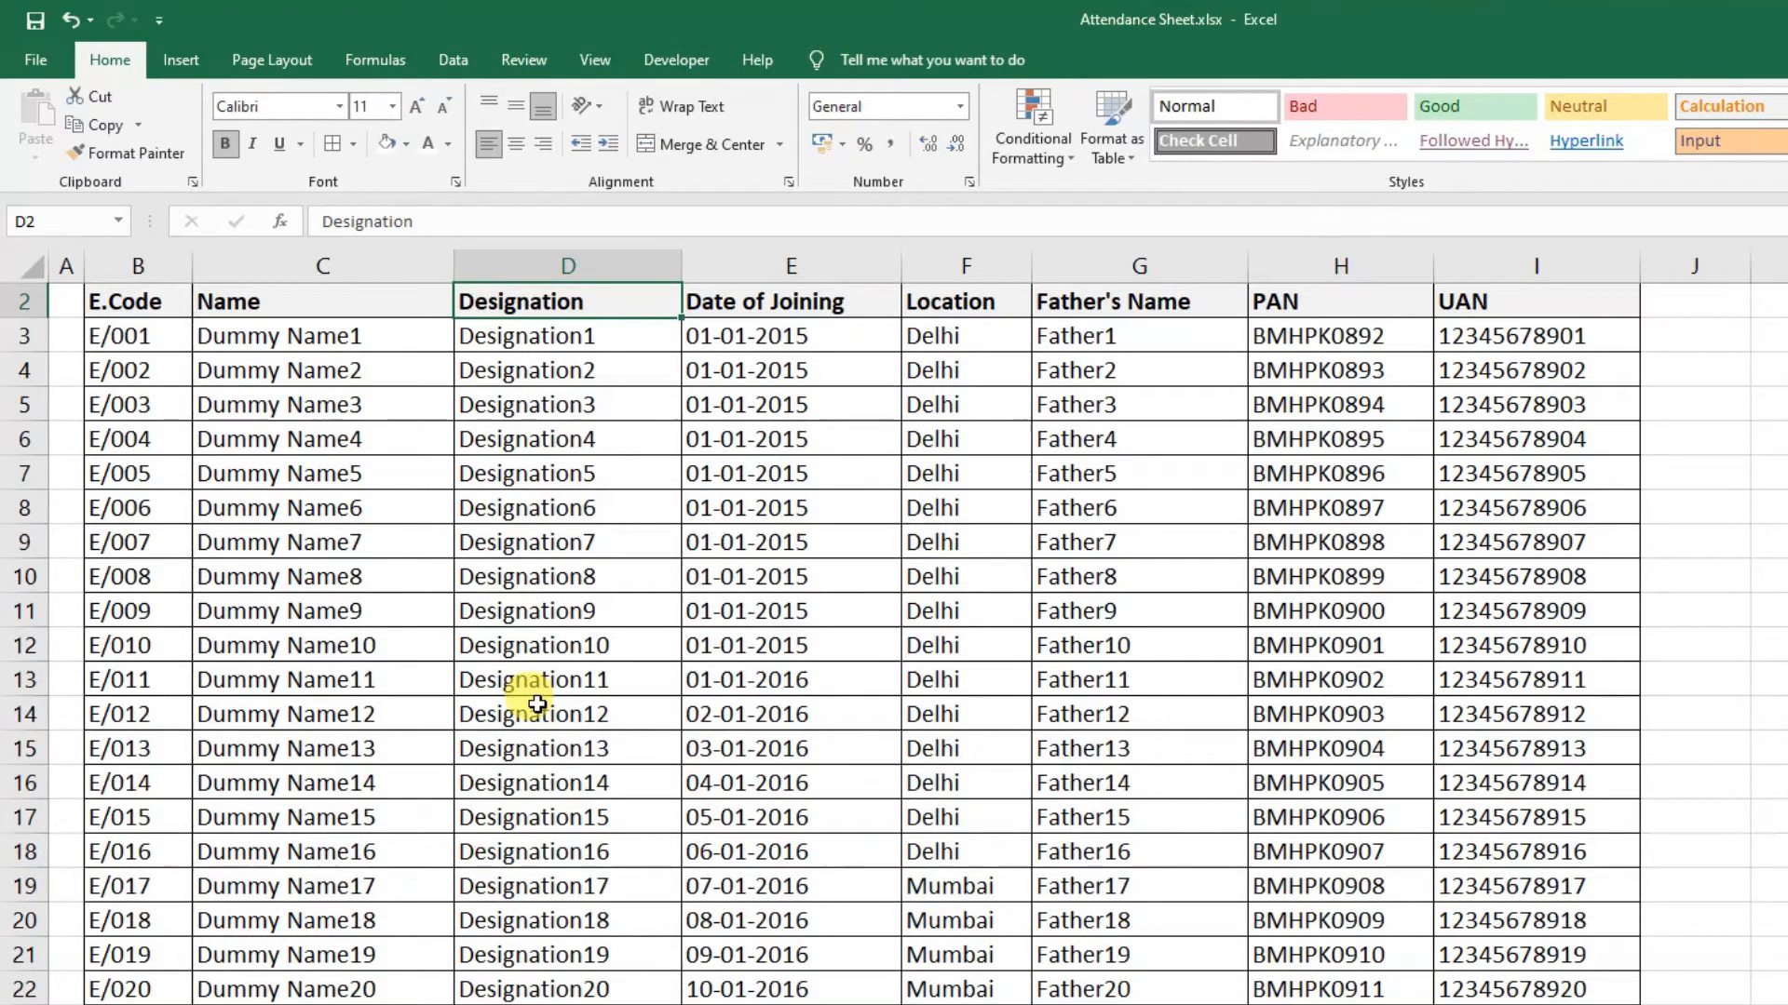
key(Up)
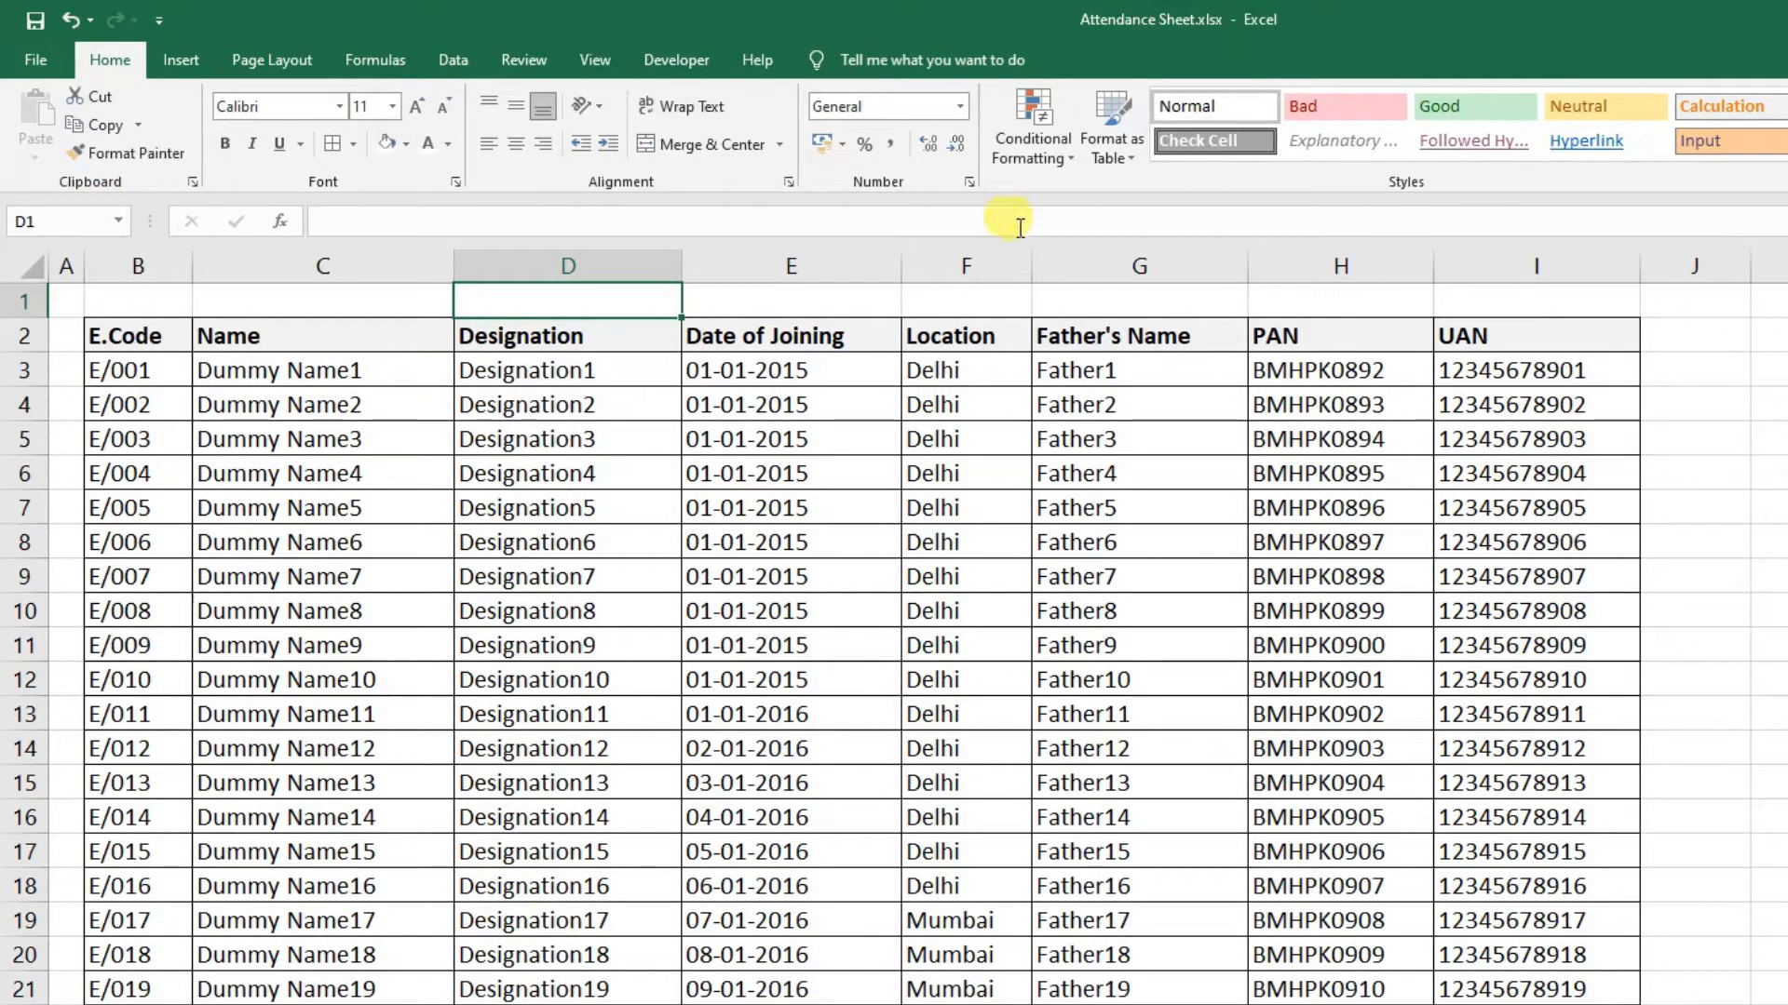
Check the free area K3:O23 beside the employee table and the employee lookup layout on the Dashboard sheet
click(28, 335)
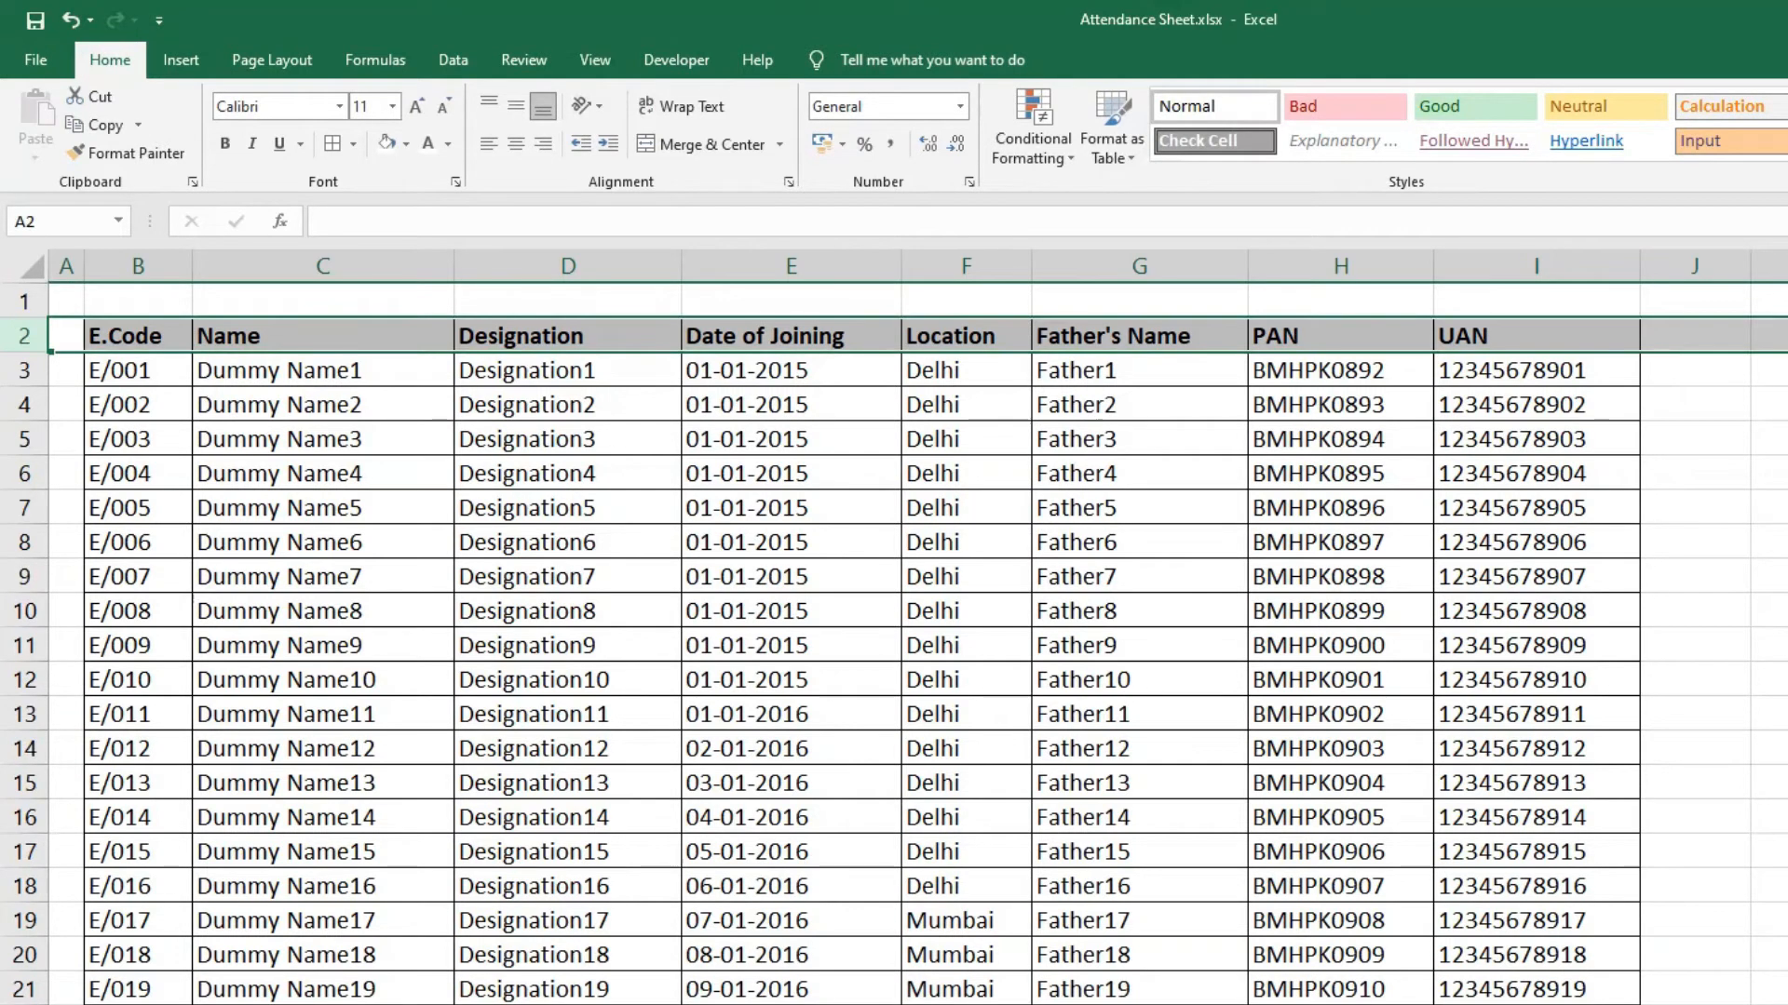
drag(1364, 282, 1677, 791)
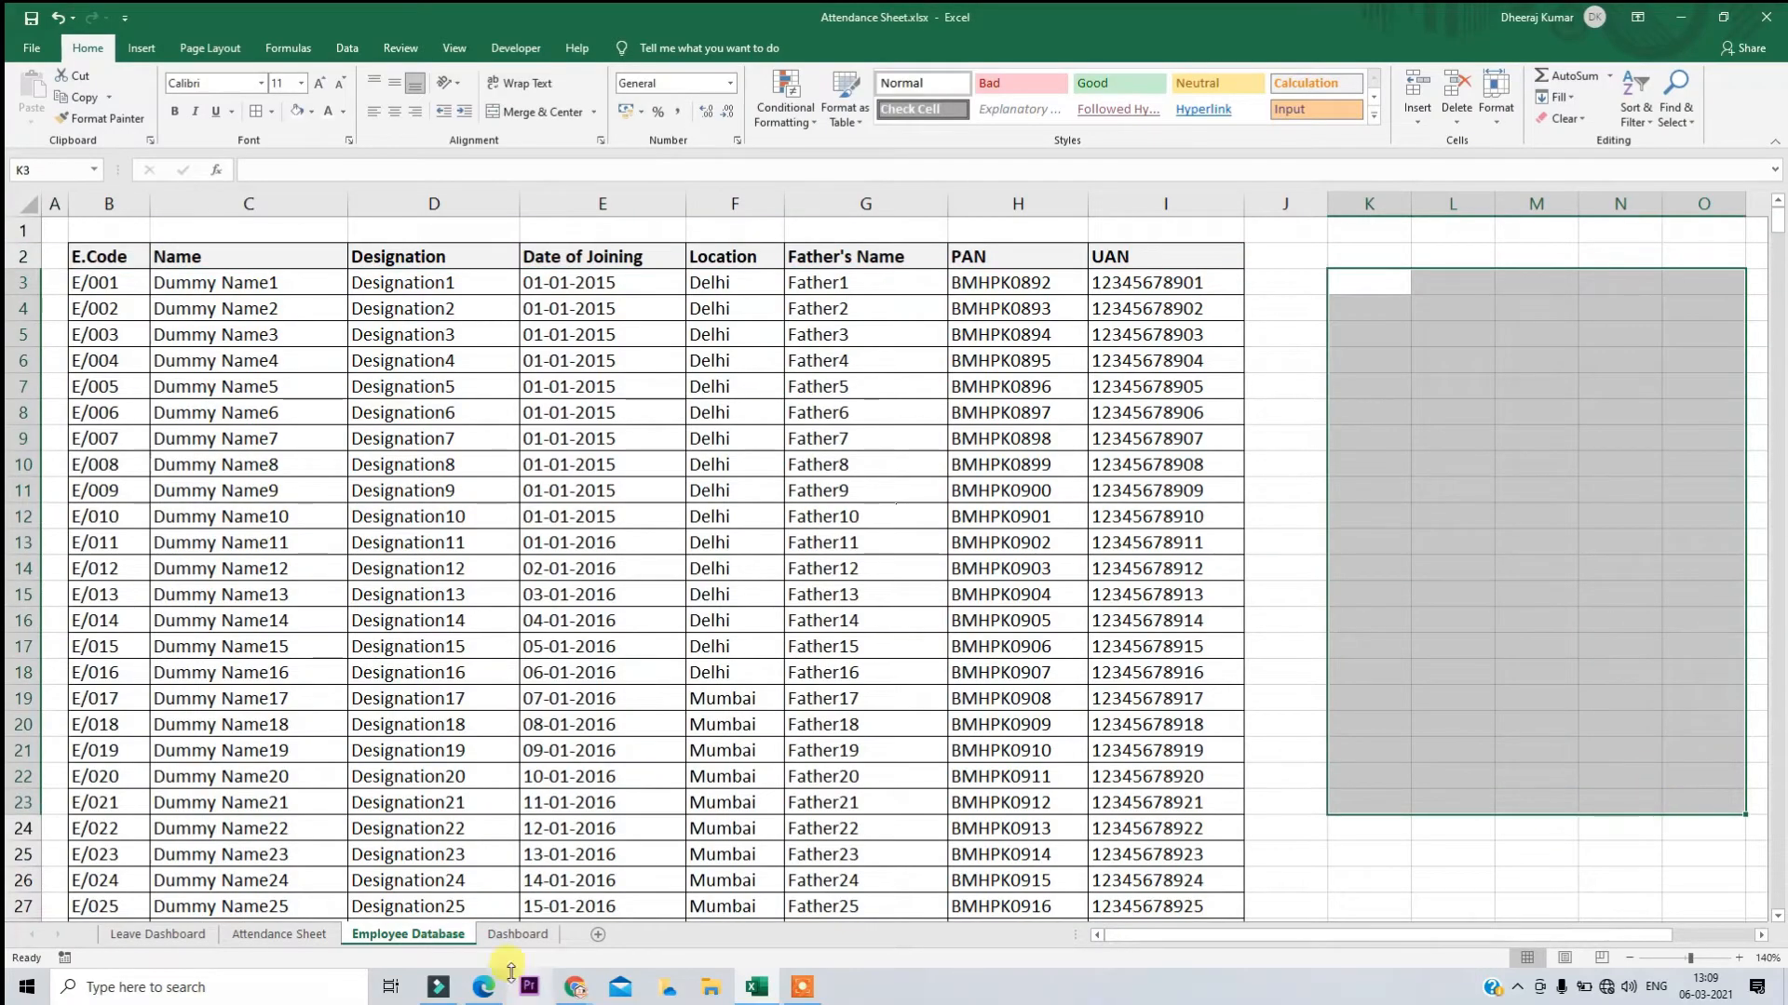
click(517, 934)
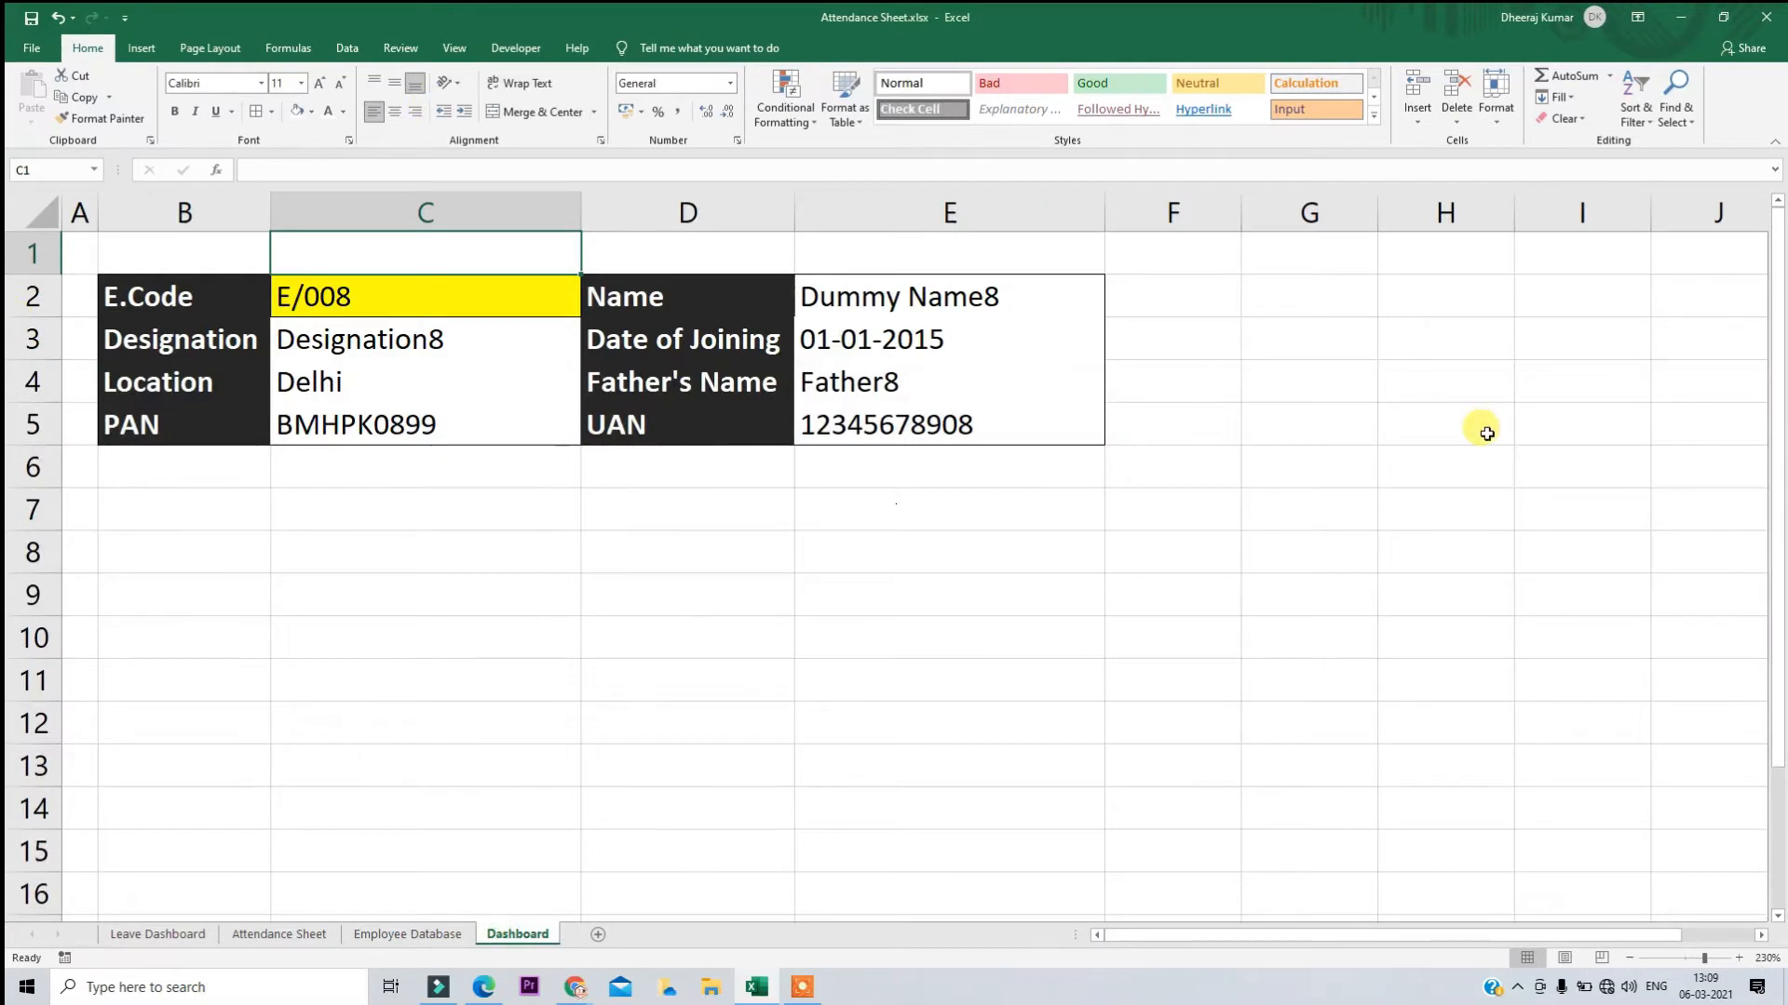
Insert three blank rows above the header row on the Employee Database sheet
click(407, 934)
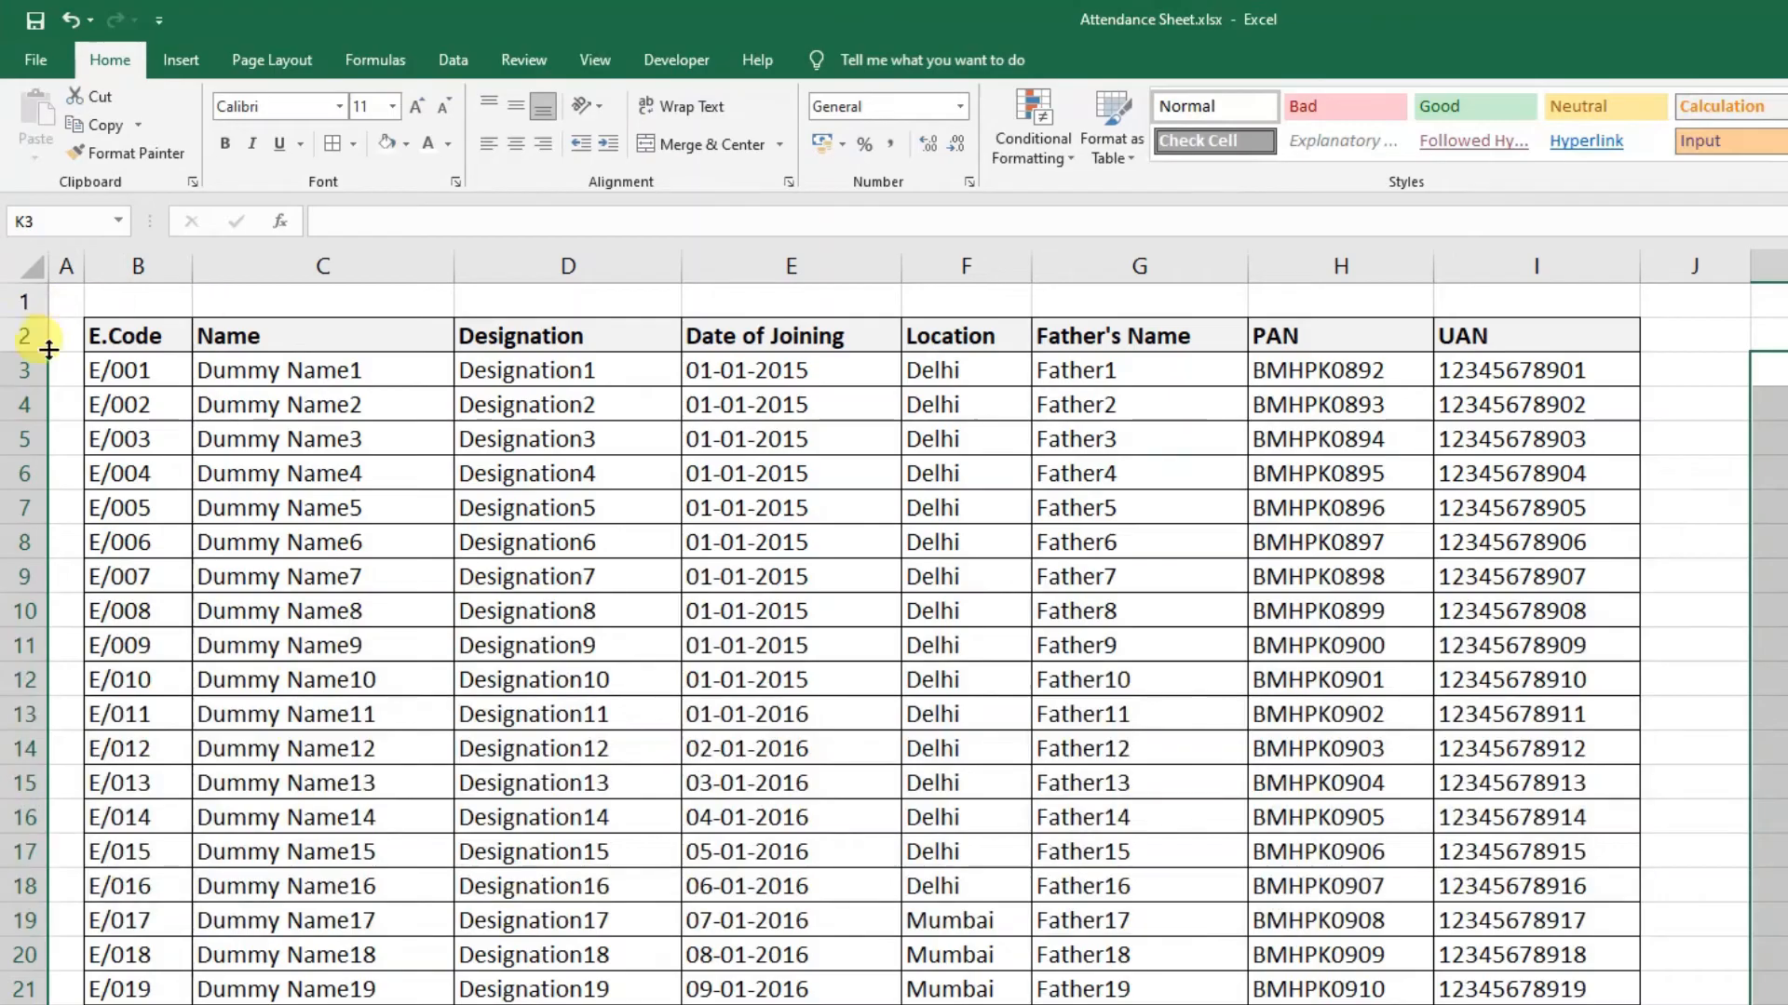
click(26, 339)
key(ctrl+shift+plus)
key(ctrl+shift+plus)
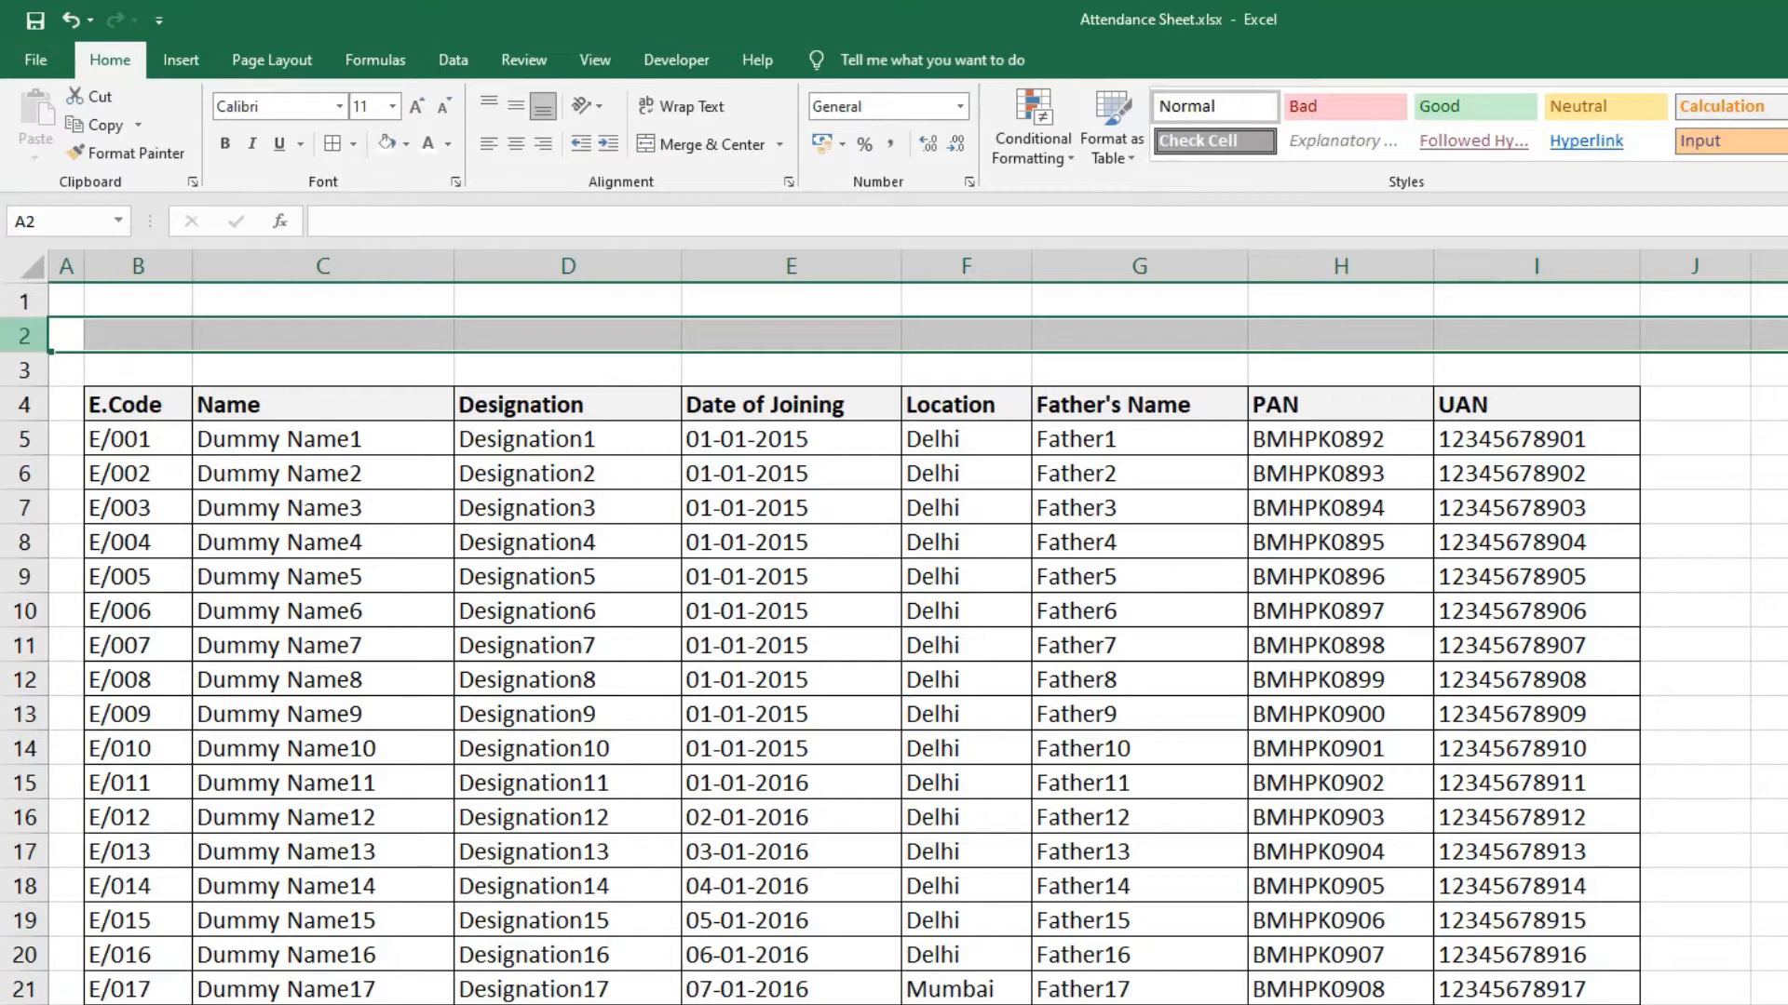
key(ctrl+shift+plus)
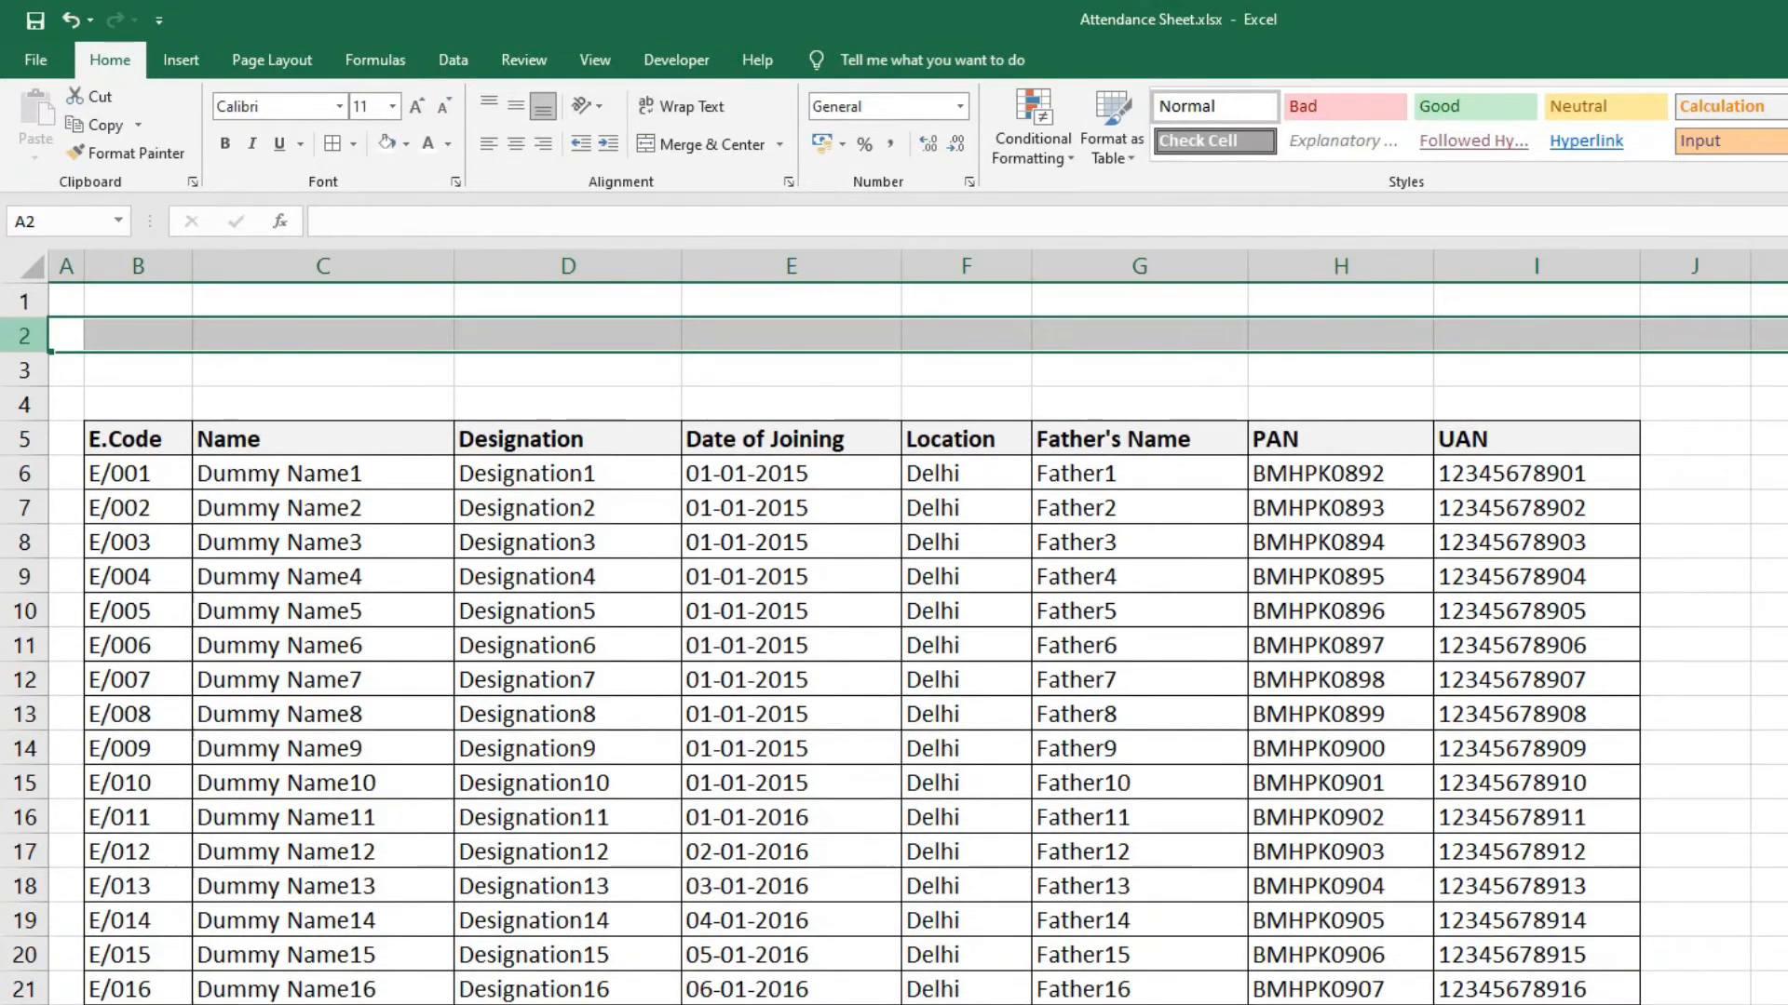
click(463, 541)
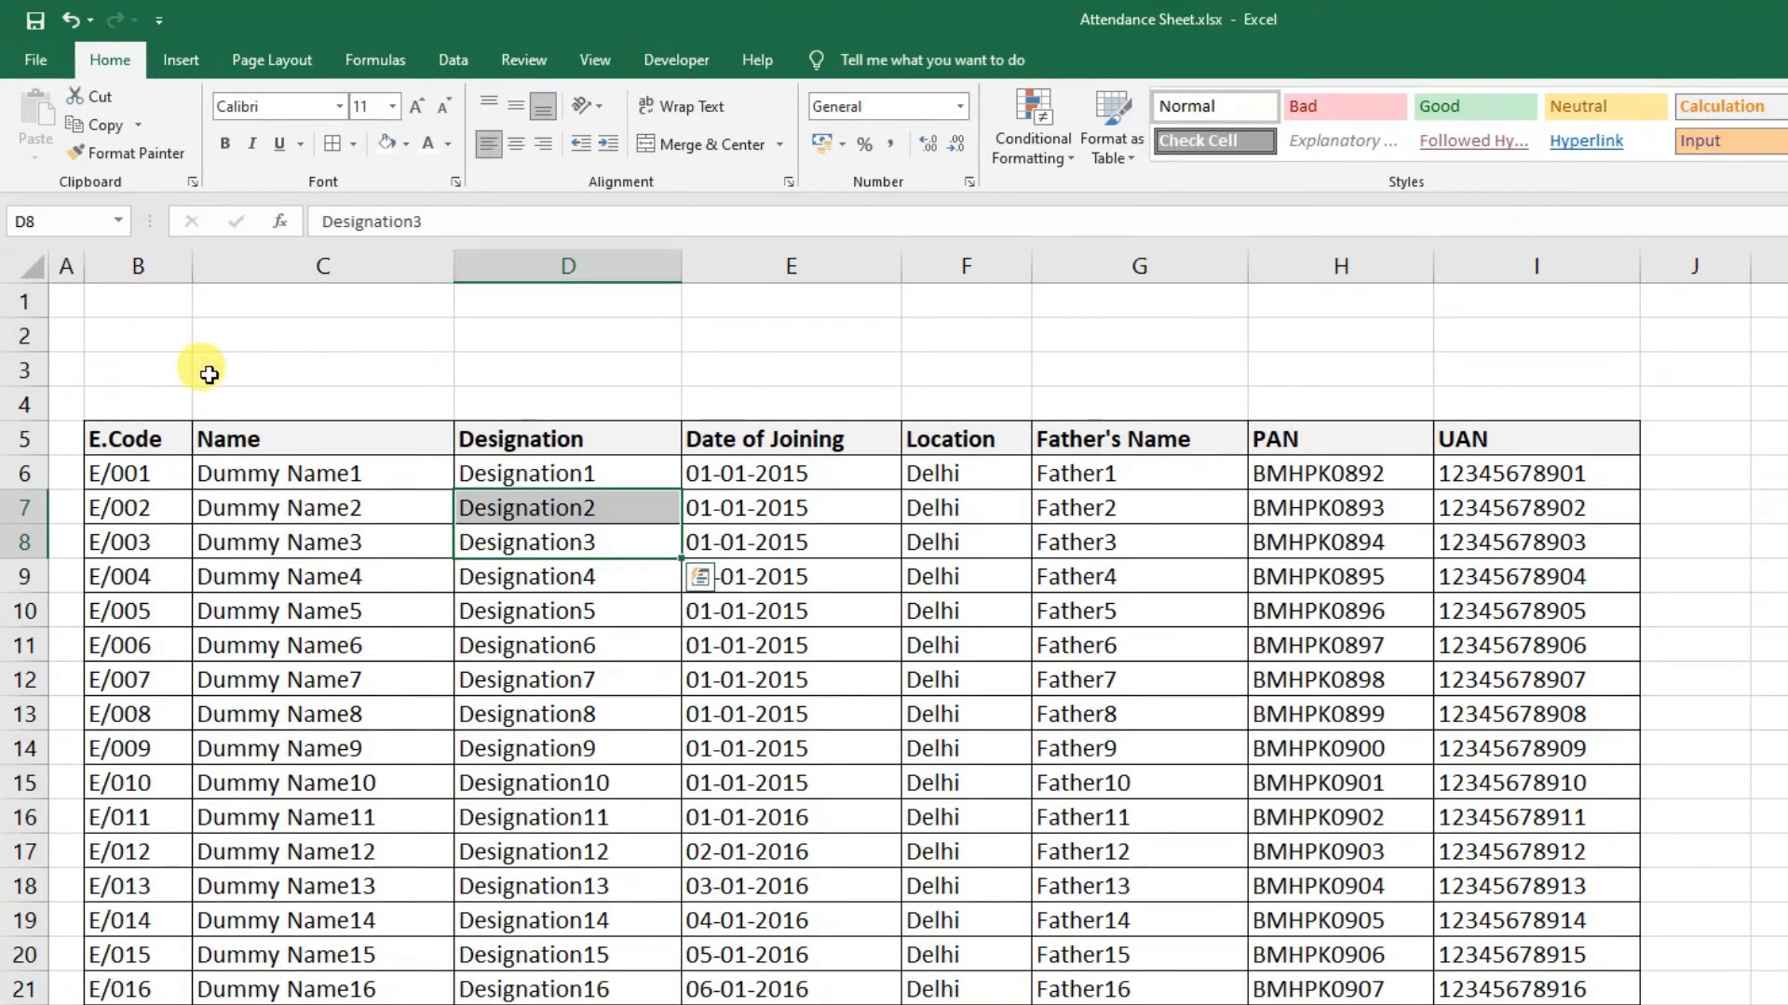
Copy the table headers in B5:I5, from E.Code to UAN, into row 2 starting at B2
click(158, 350)
drag(140, 441, 1483, 434)
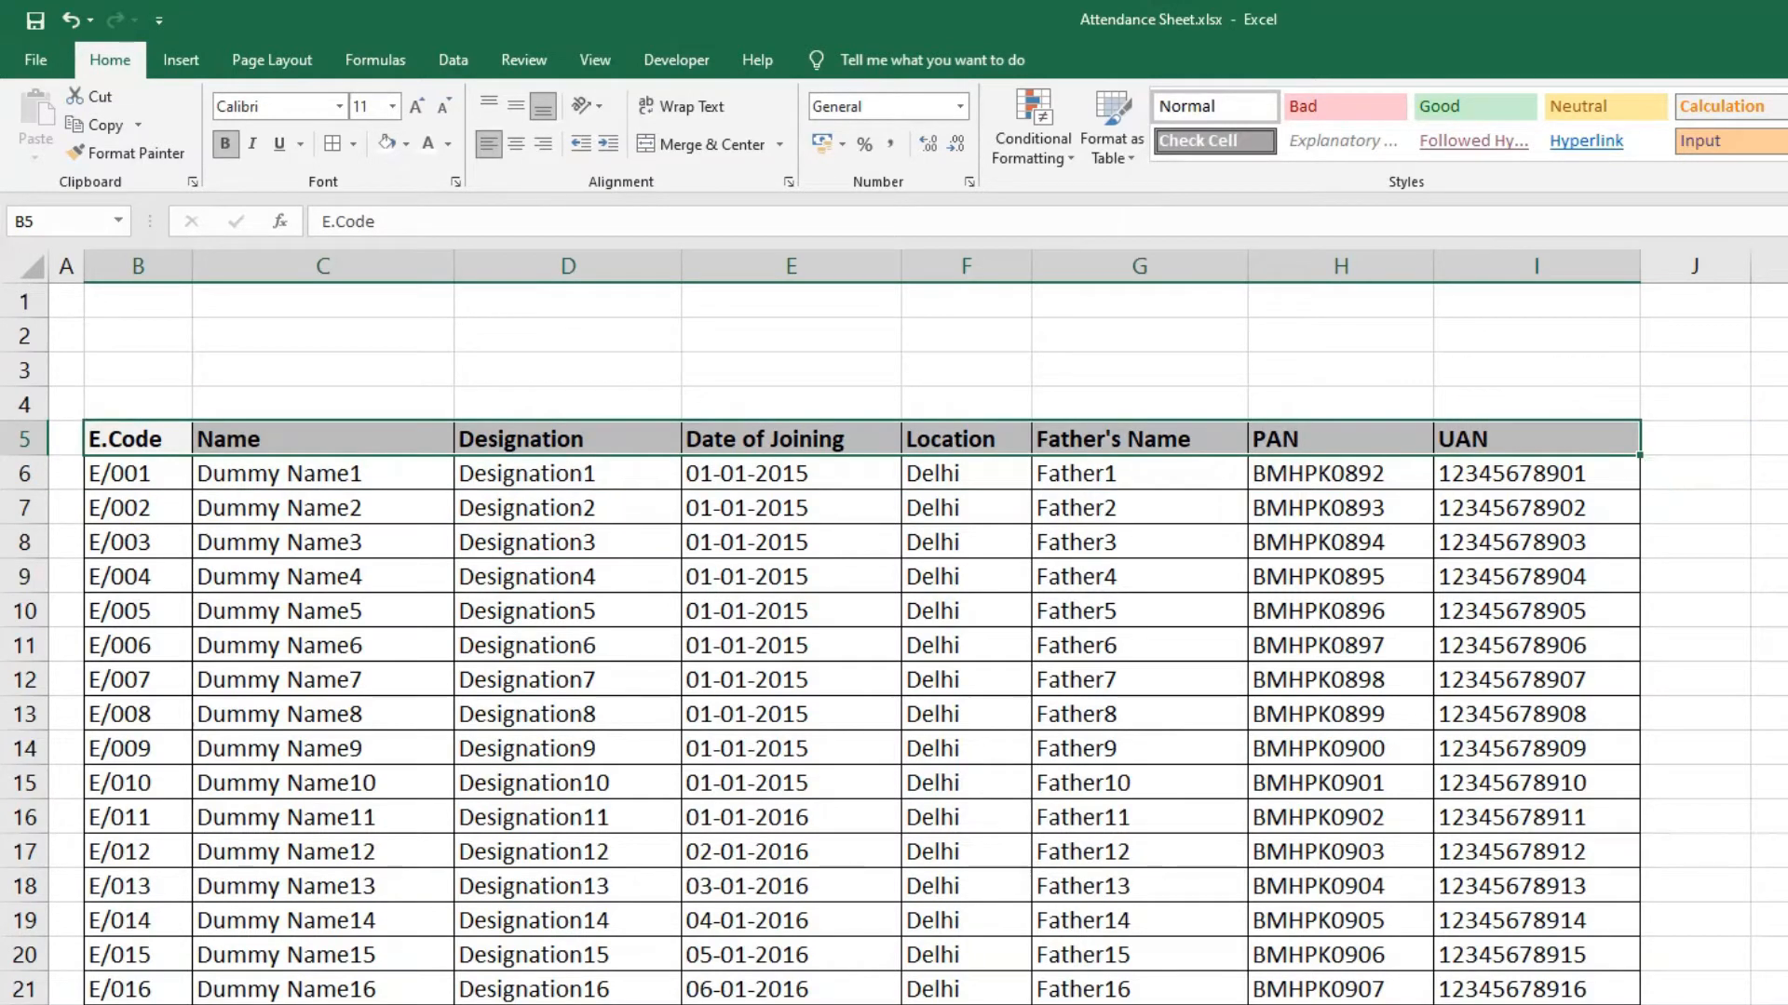
key(ctrl+c)
key(Up)
key(Up)
key(Up)
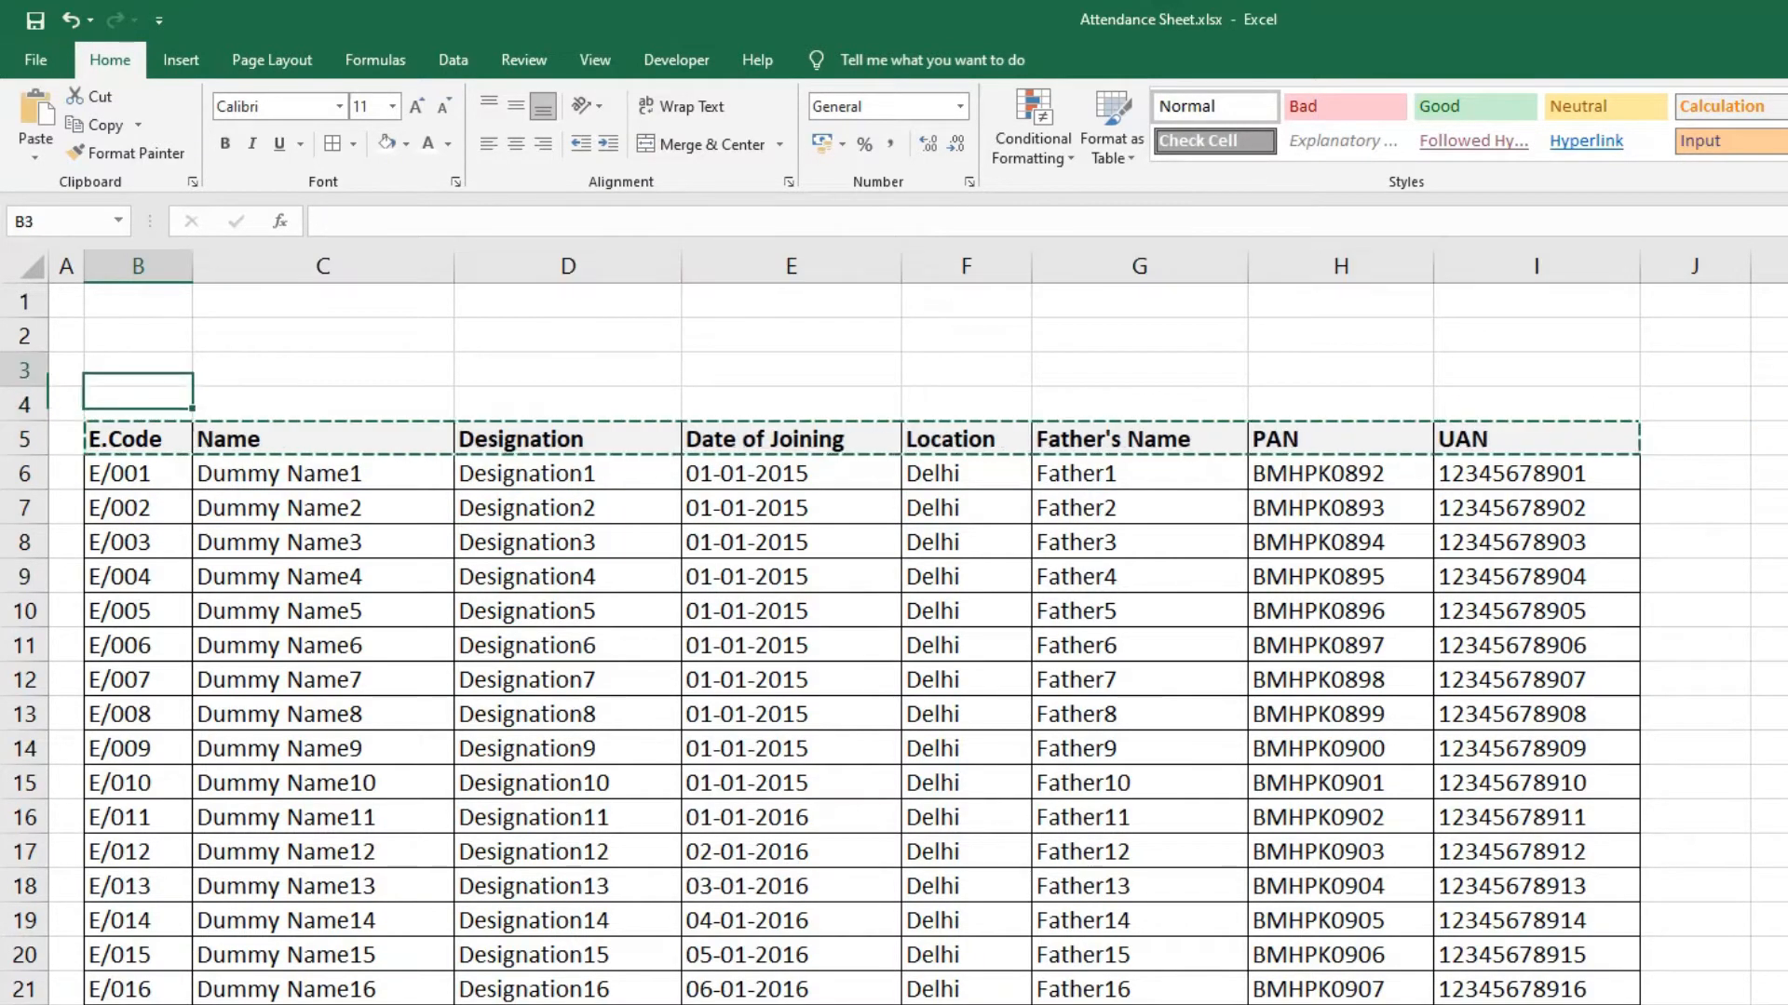
key(Return)
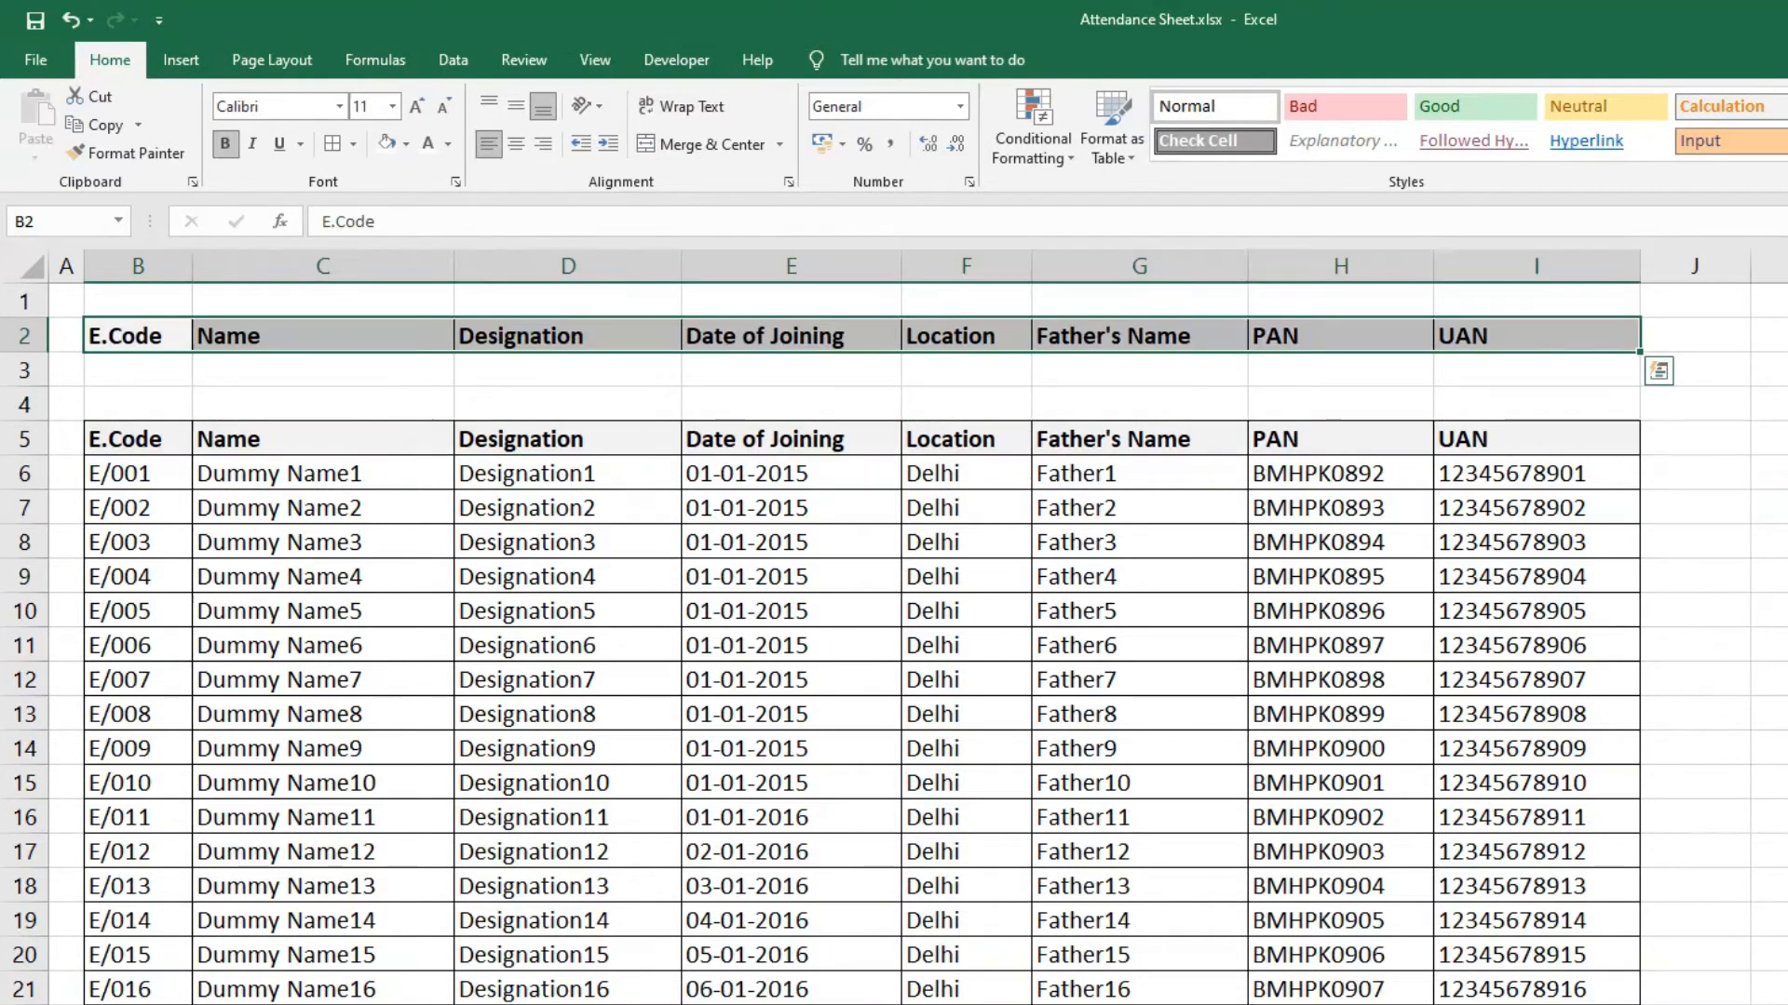
Format the copied header row B2:I2 with a dark grey fill and white font
click(404, 147)
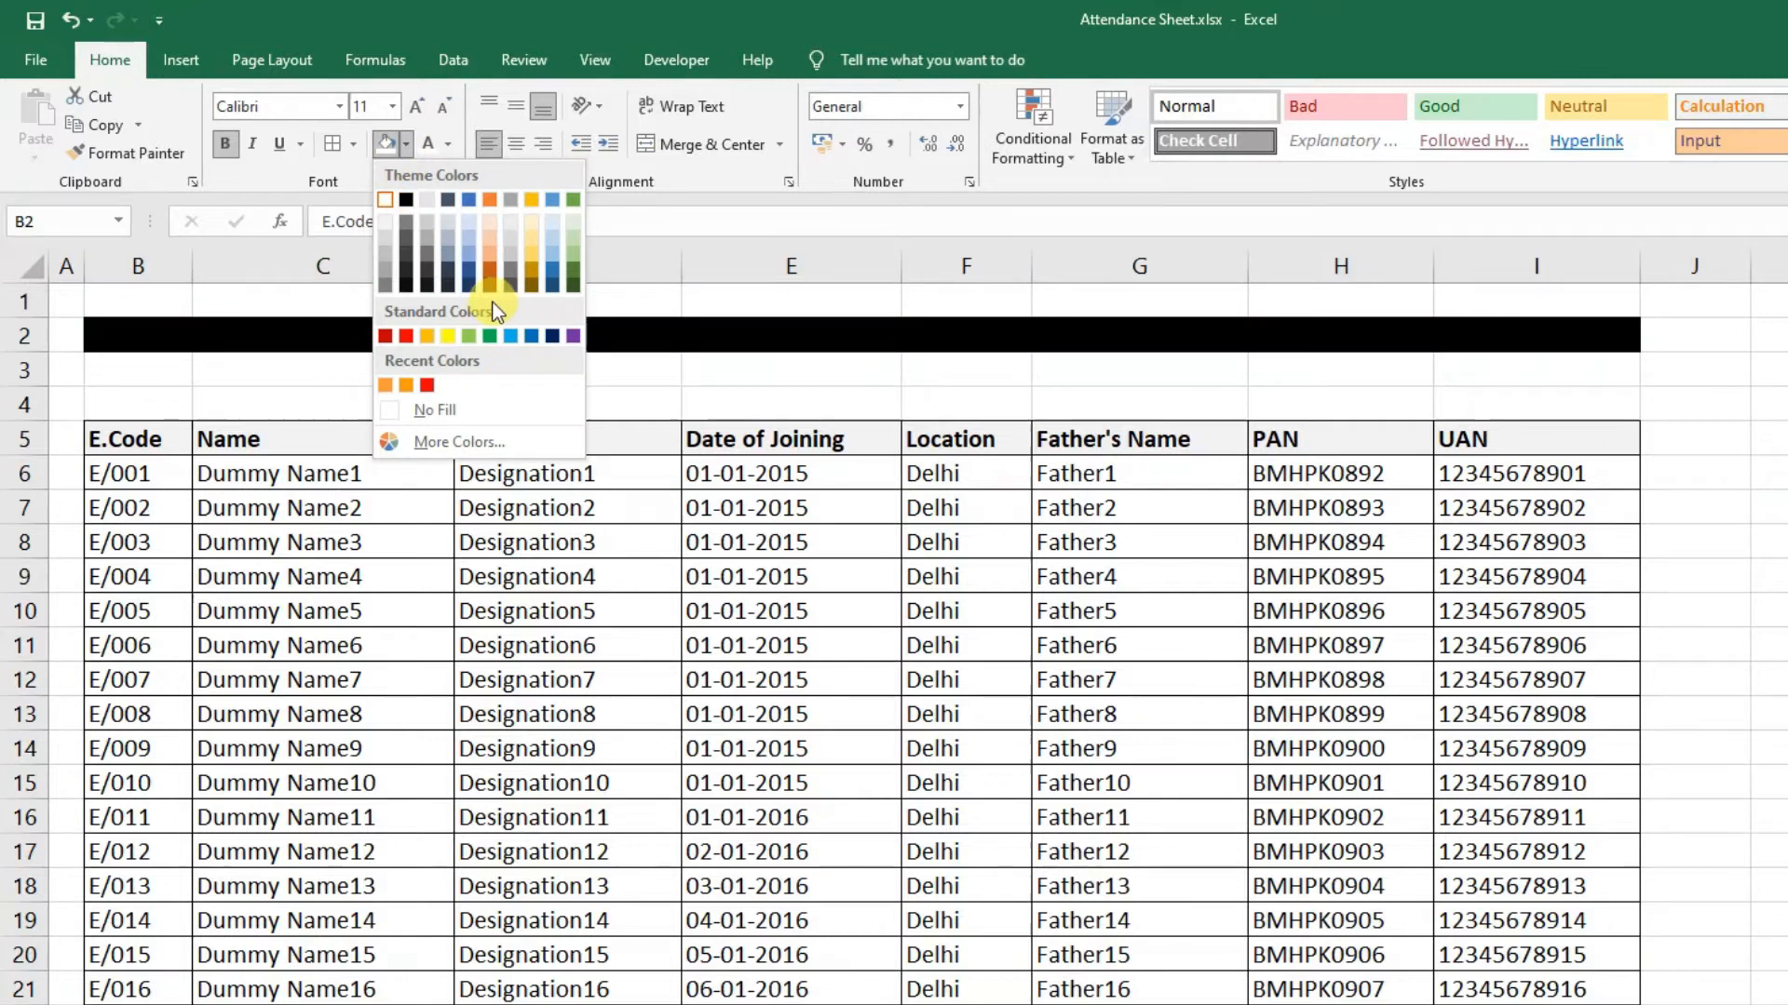
click(428, 276)
click(421, 145)
click(573, 369)
Review the header row B2:I2 and the empty row B3:I3 beneath it against the employee table's E.Code and Name columns
drag(131, 342, 1521, 331)
click(233, 365)
drag(112, 383, 1524, 376)
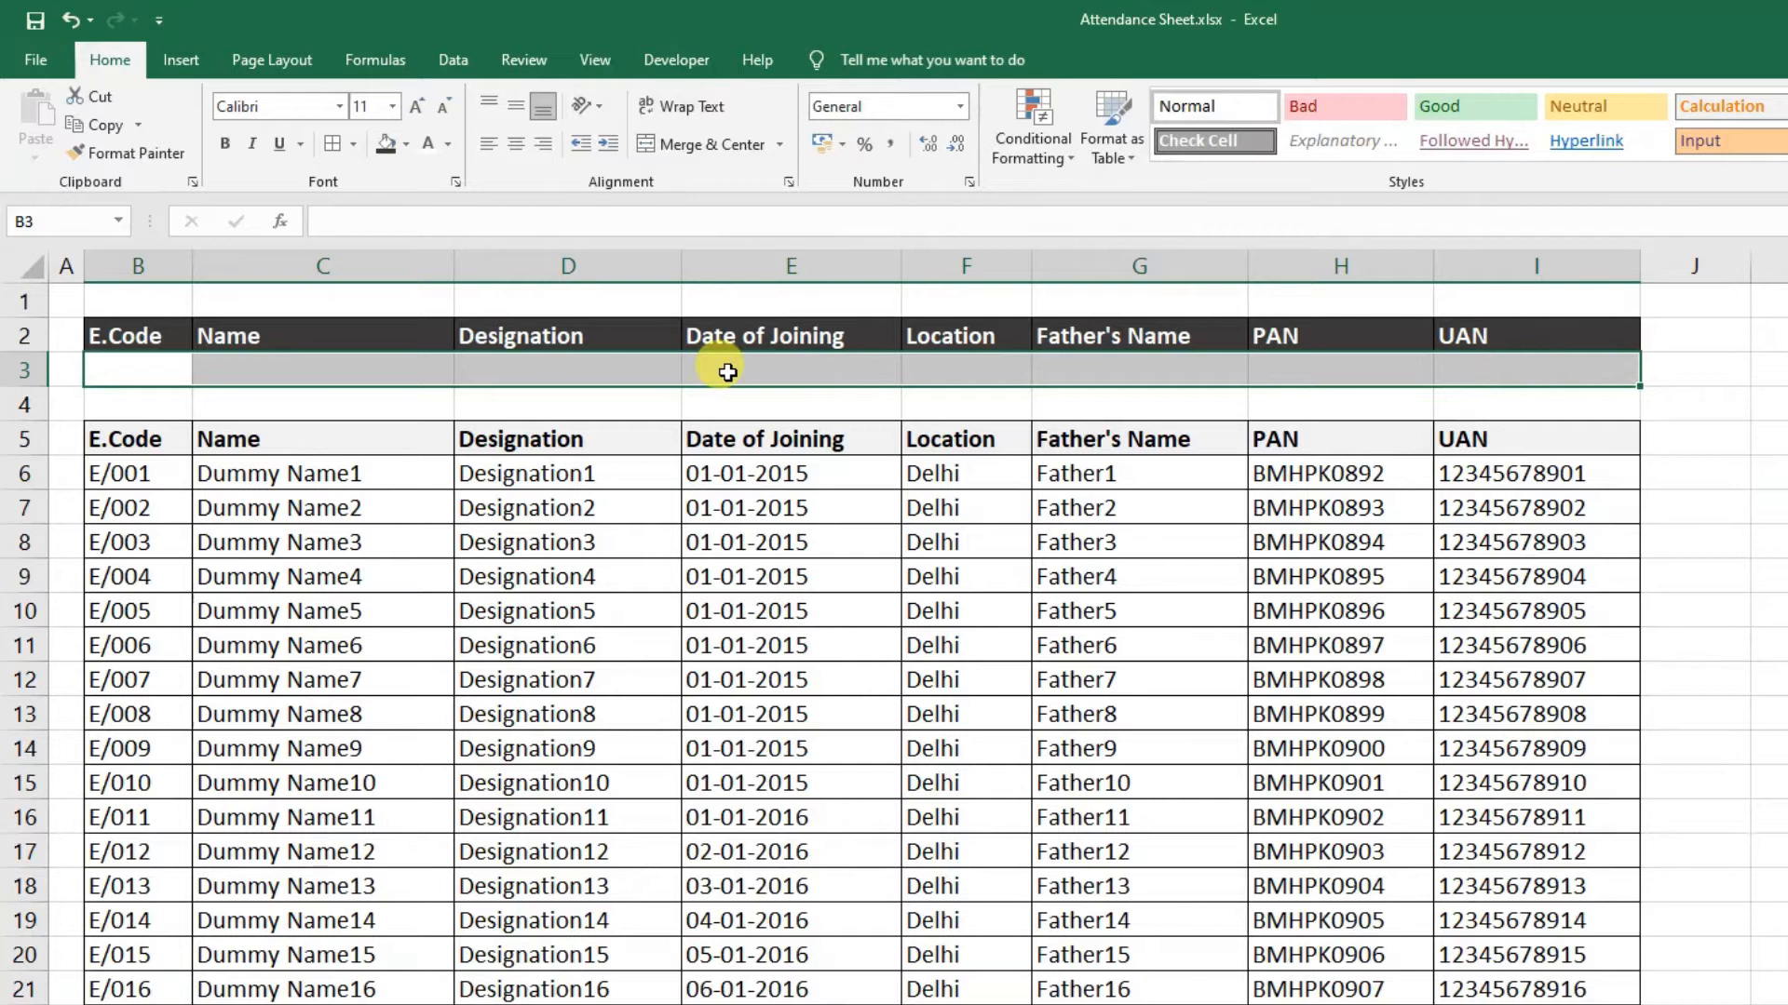
click(145, 257)
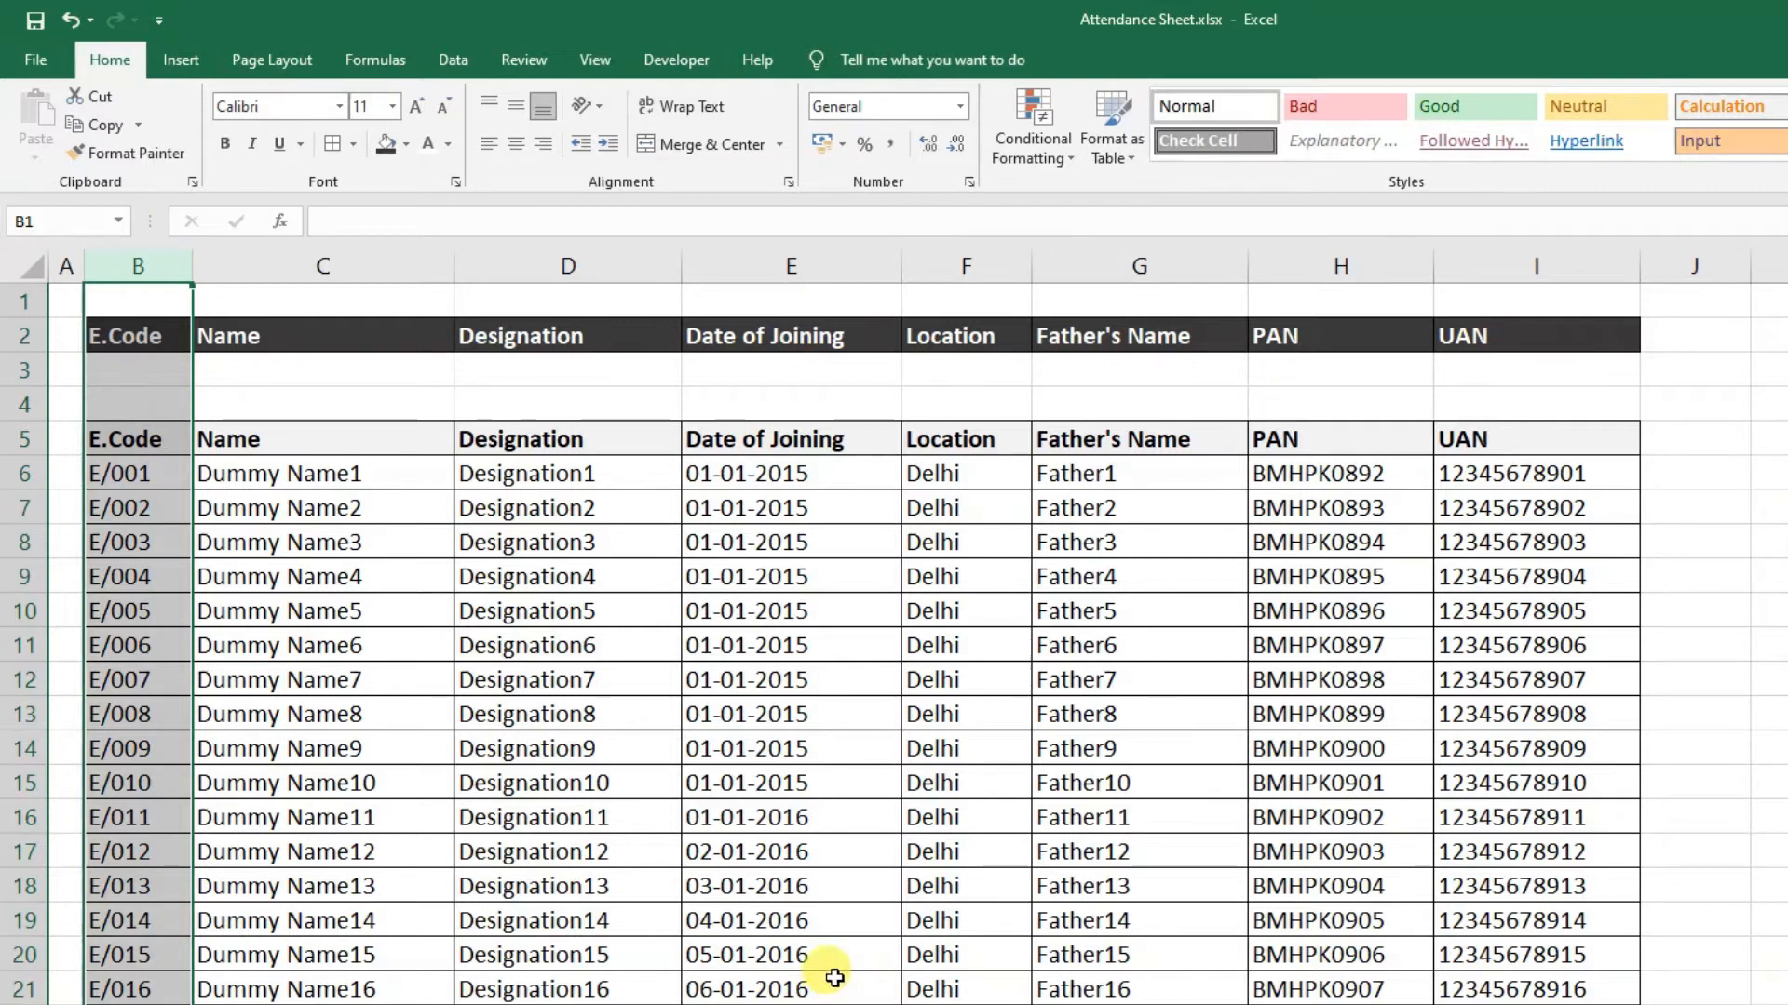
drag(275, 337, 313, 377)
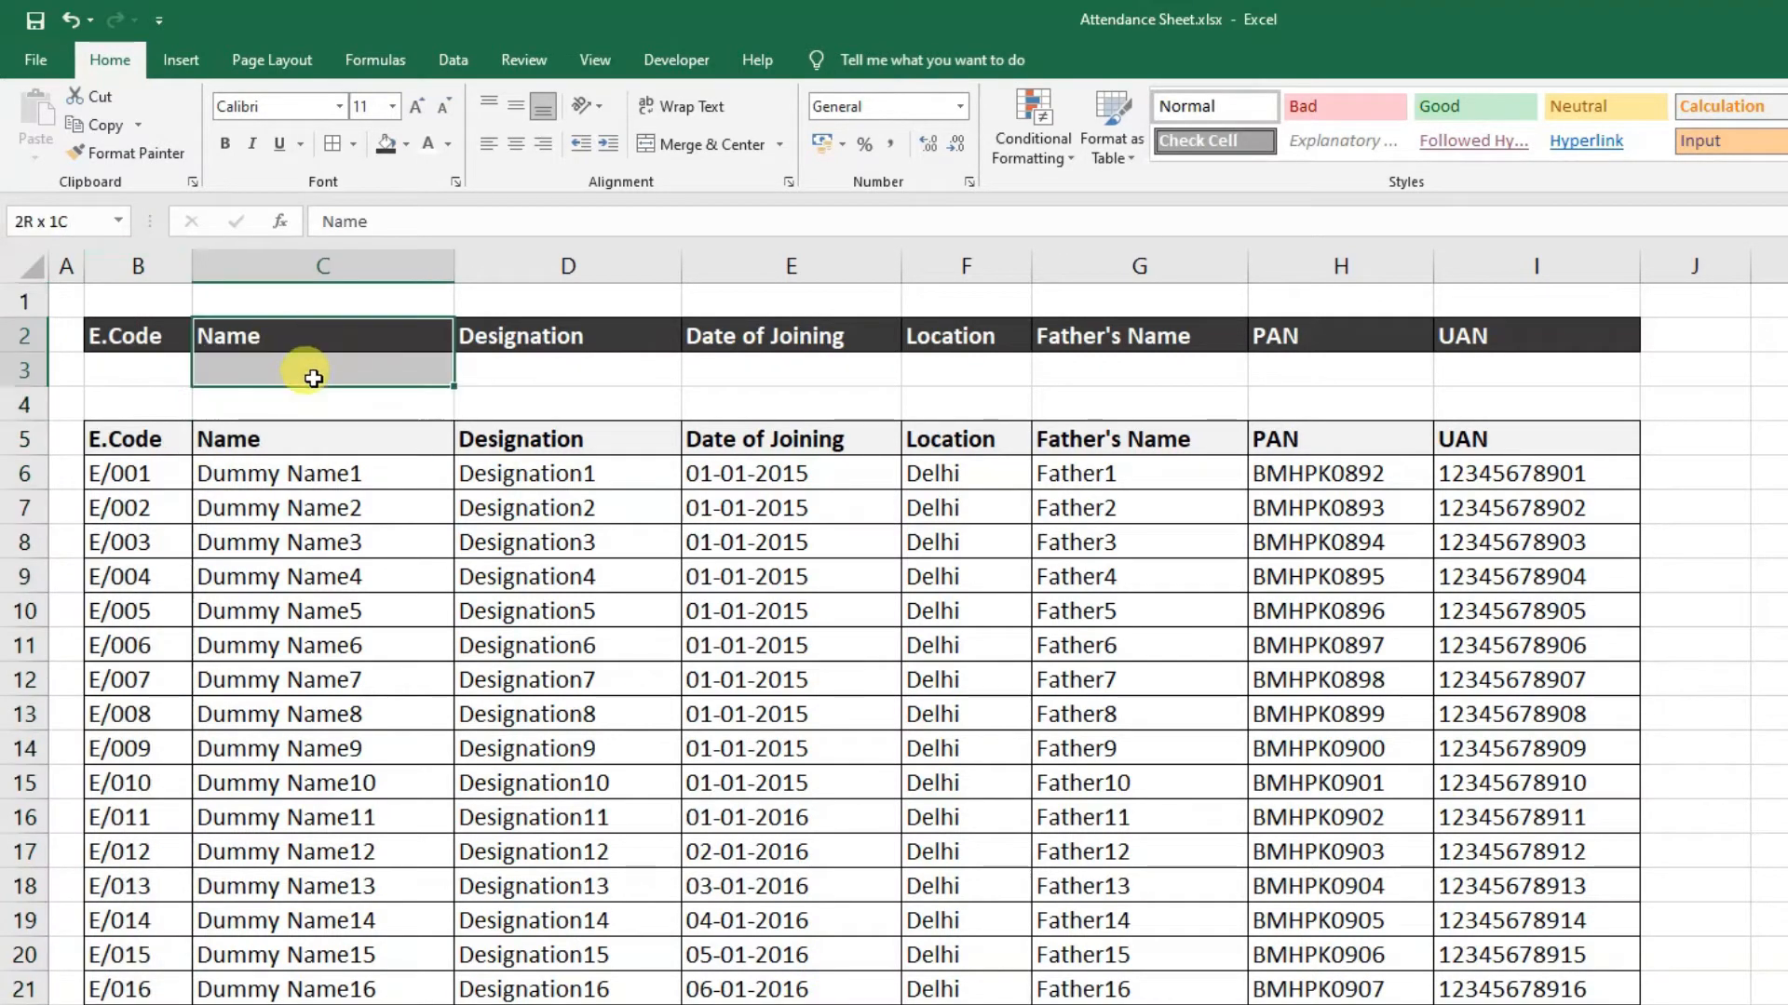
click(131, 430)
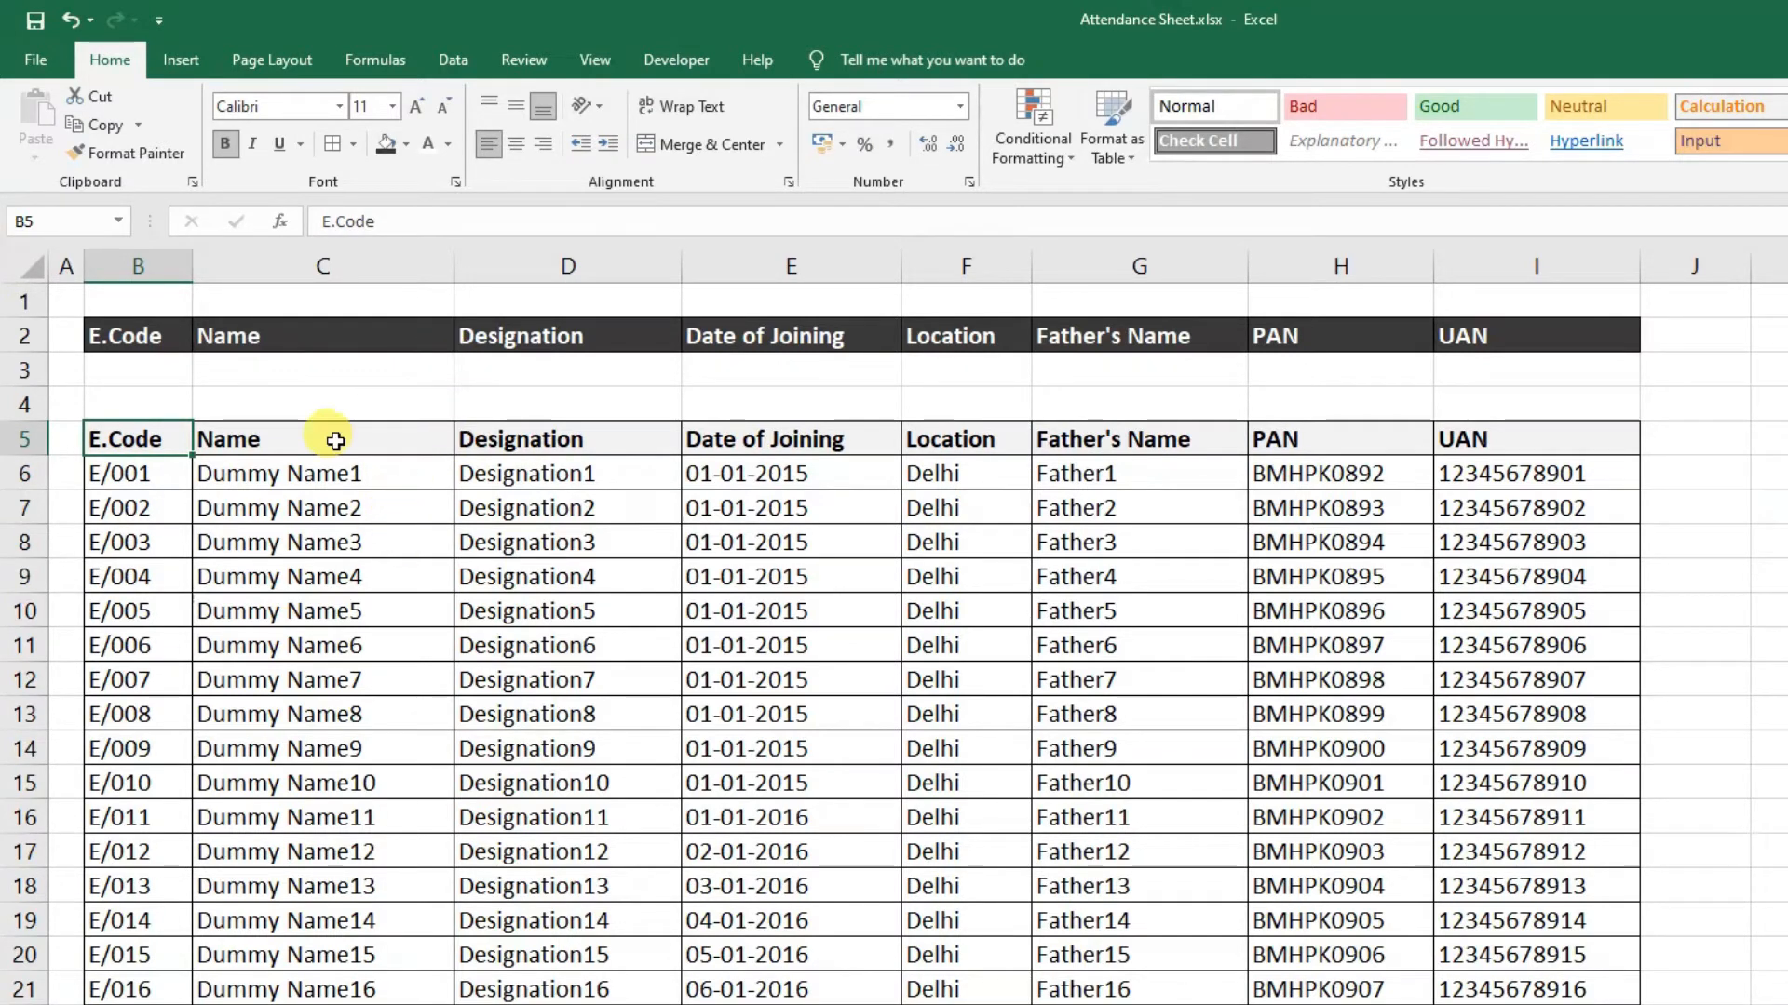
click(359, 374)
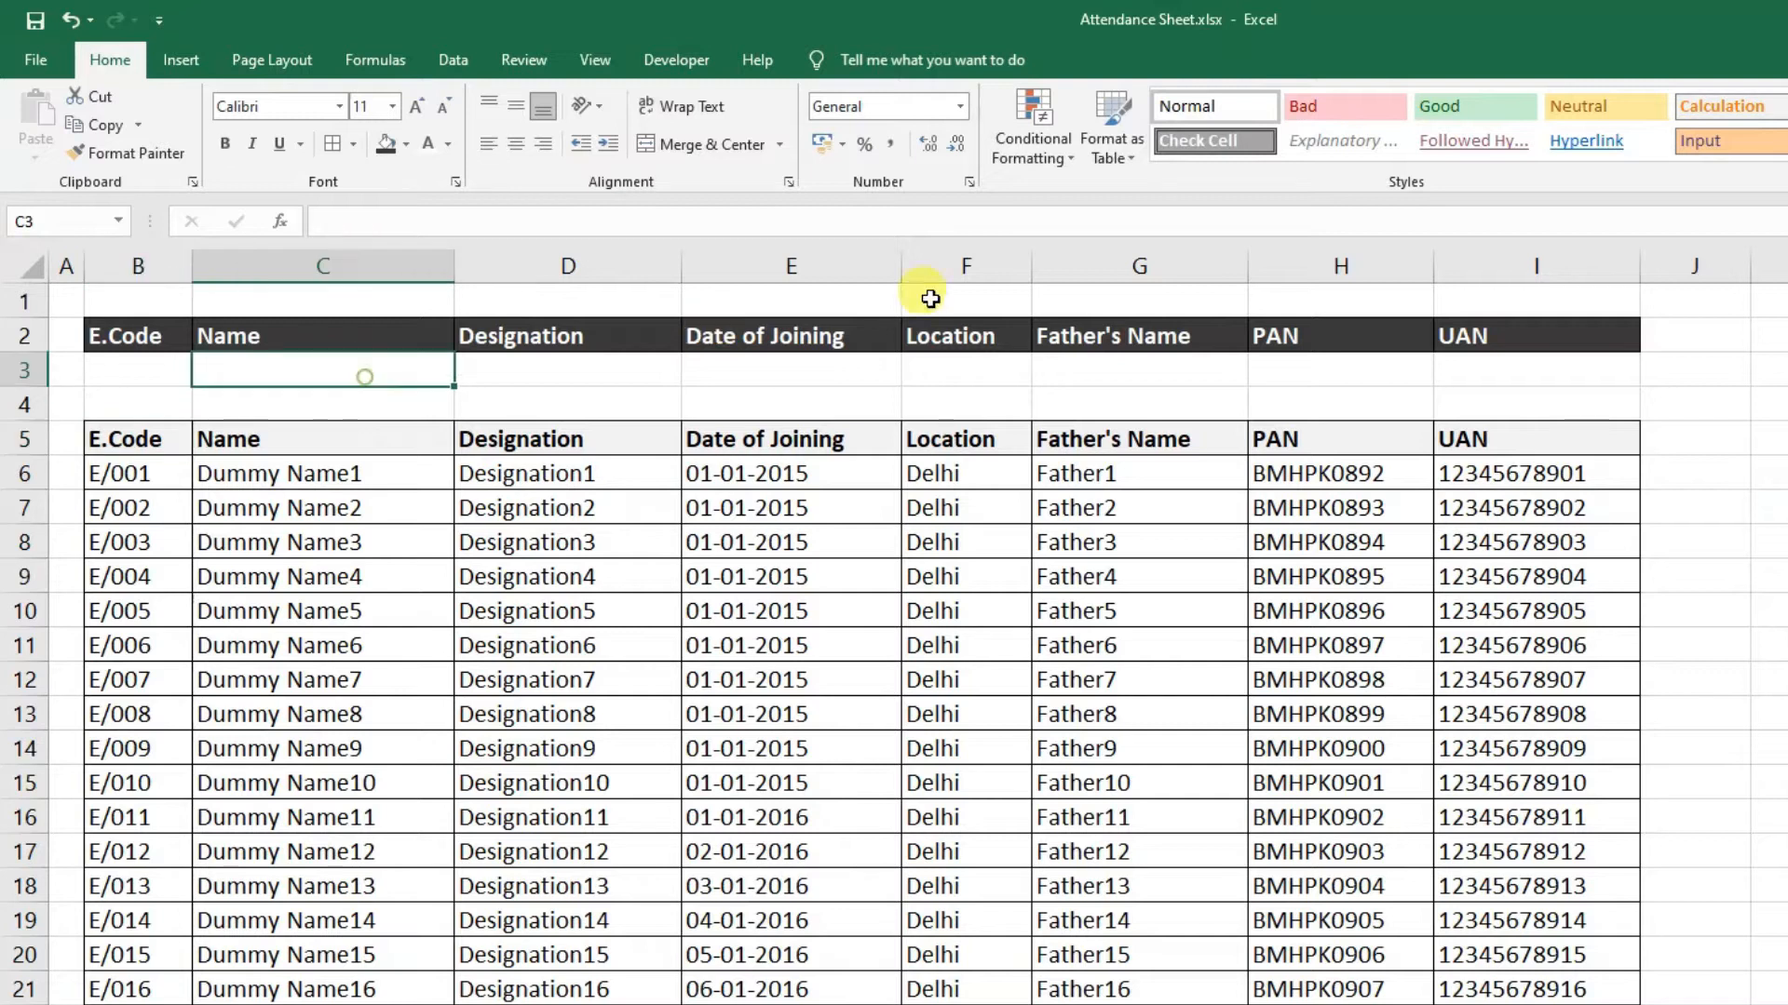
Start a VLOOKUP formula in the Name cell C3 with B3 as the lookup value
drag(133, 340, 149, 377)
drag(265, 337, 342, 354)
click(344, 363)
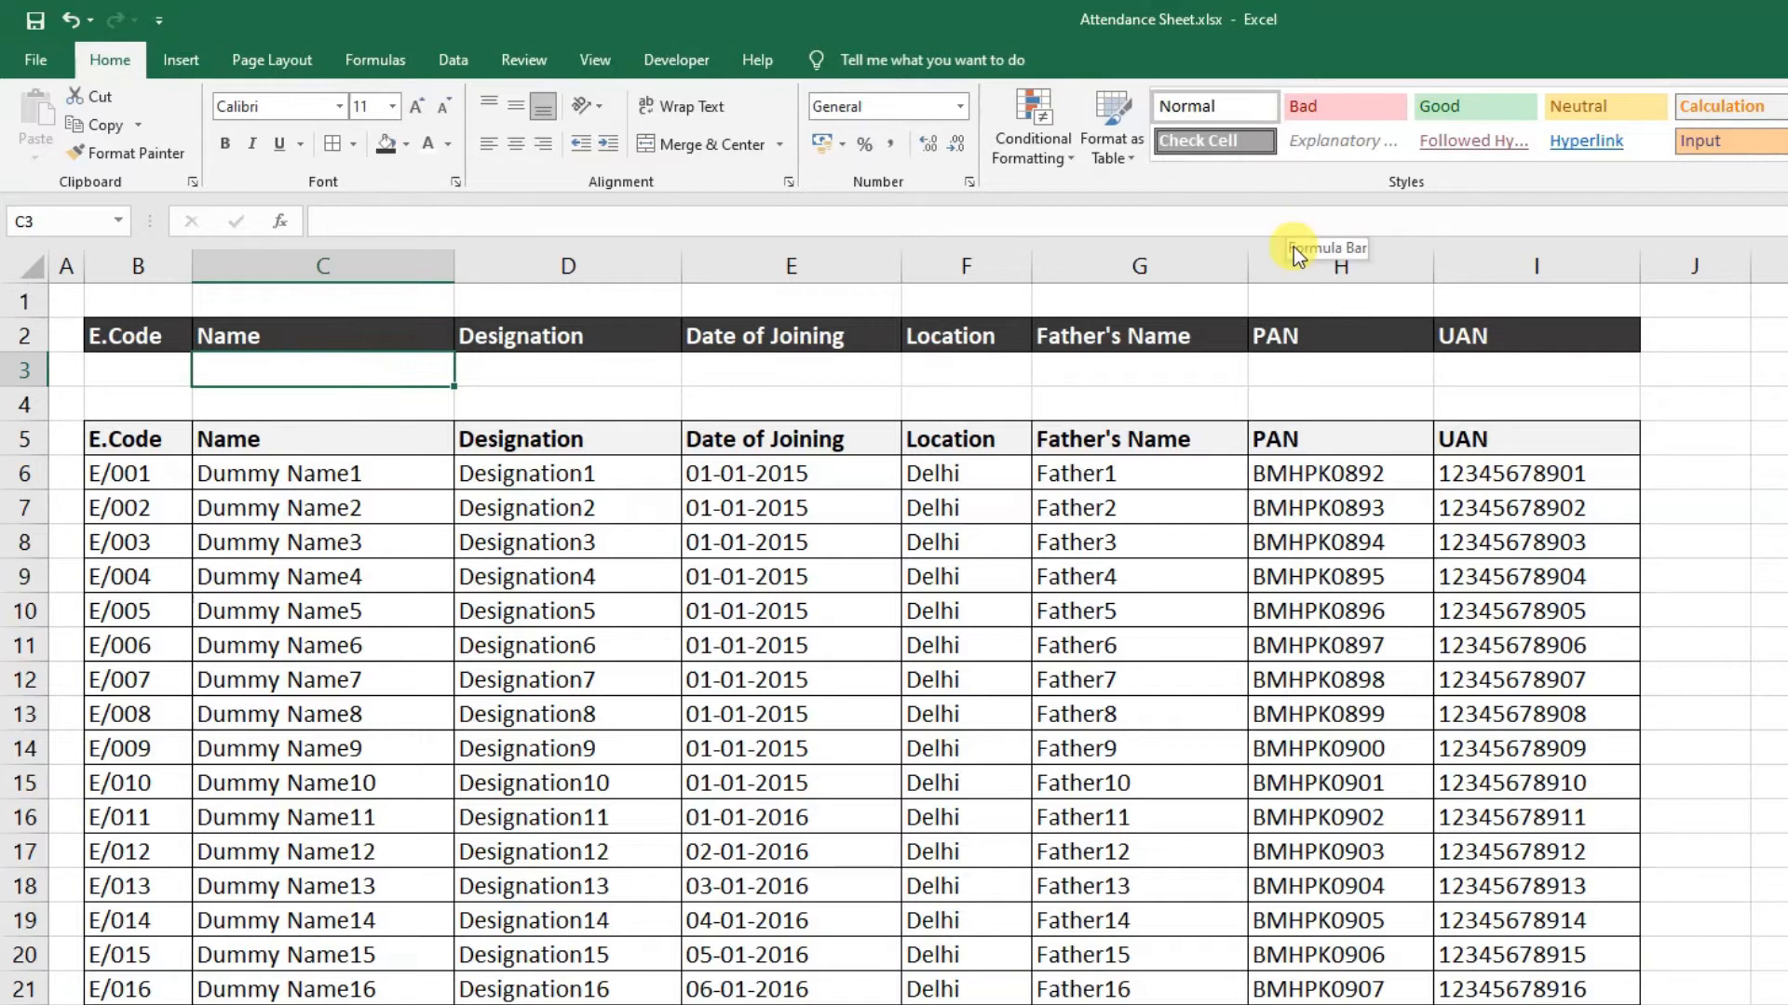
text(=vlookup)
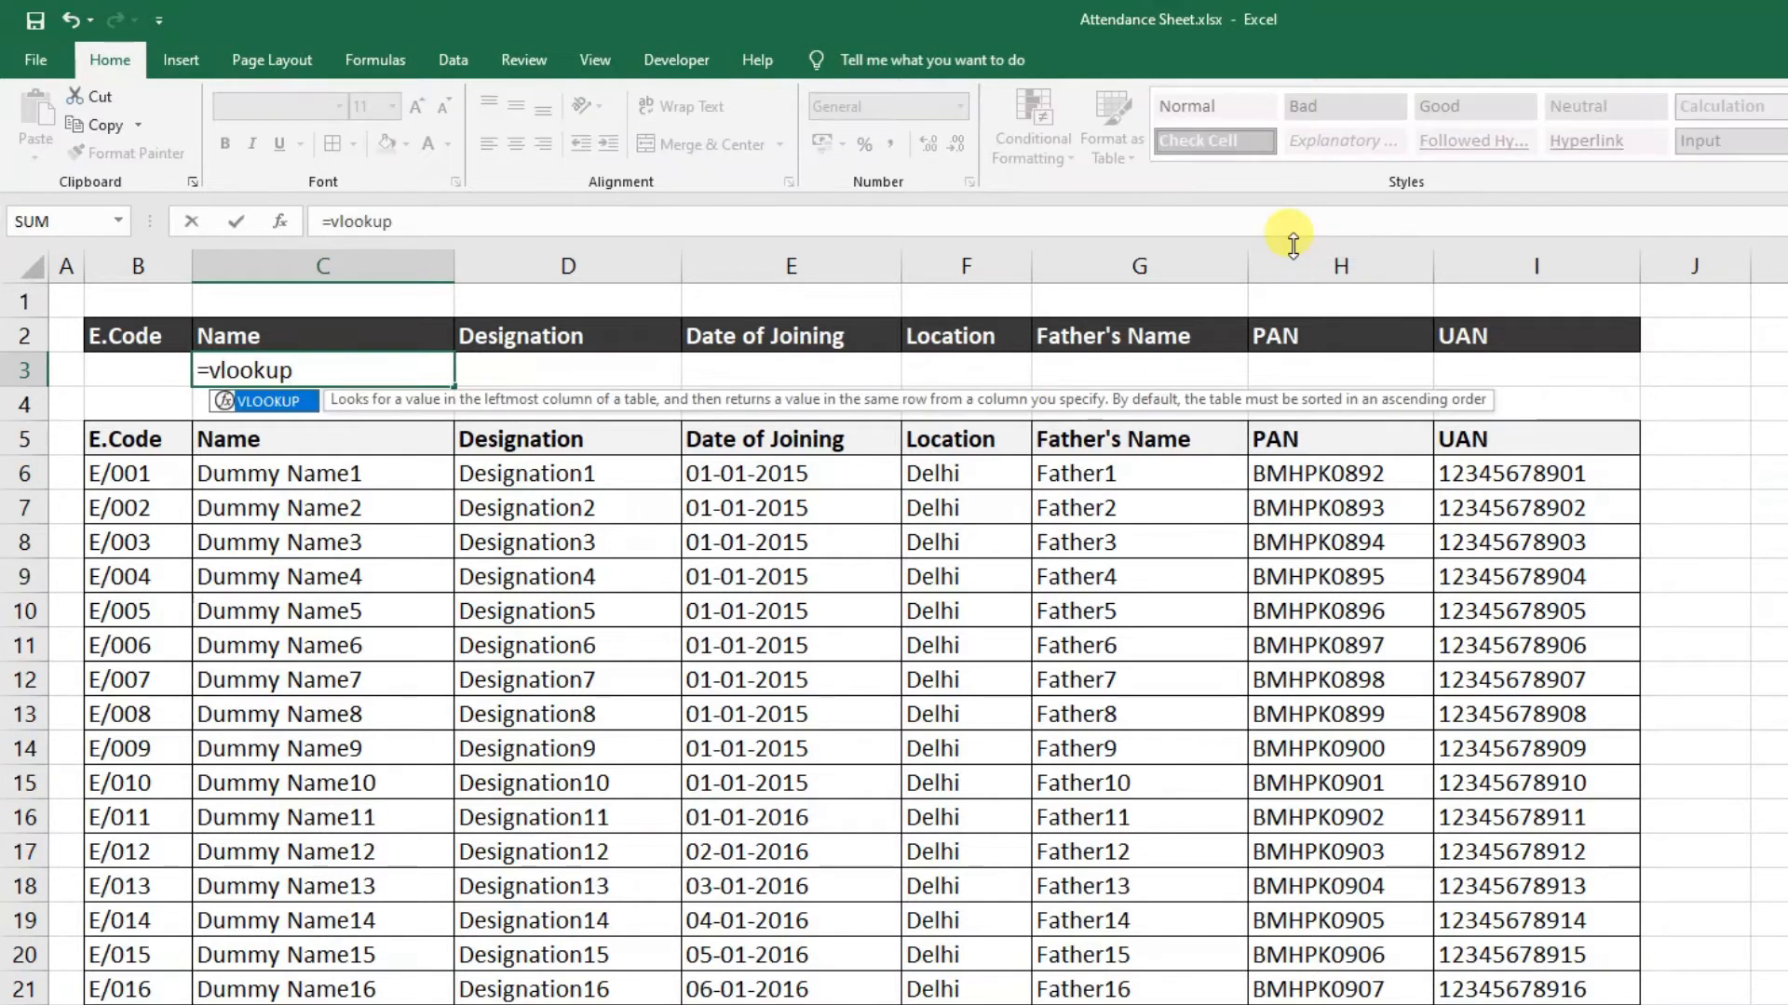
text(()
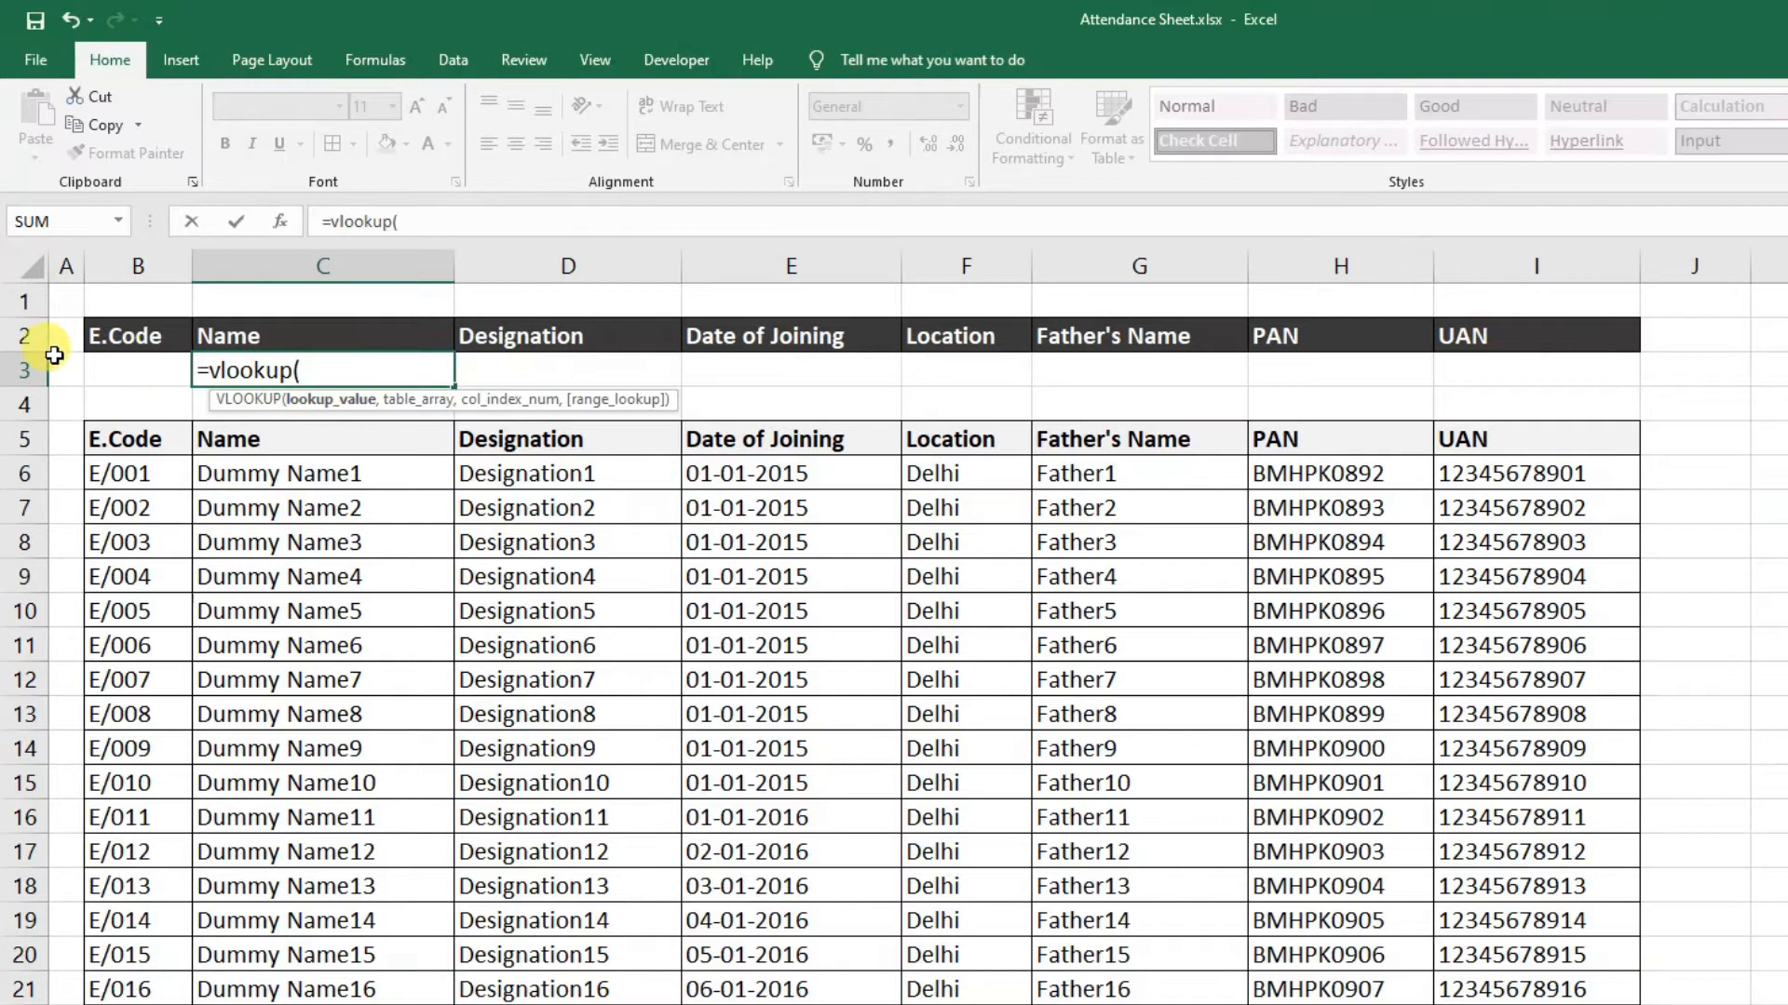
click(133, 368)
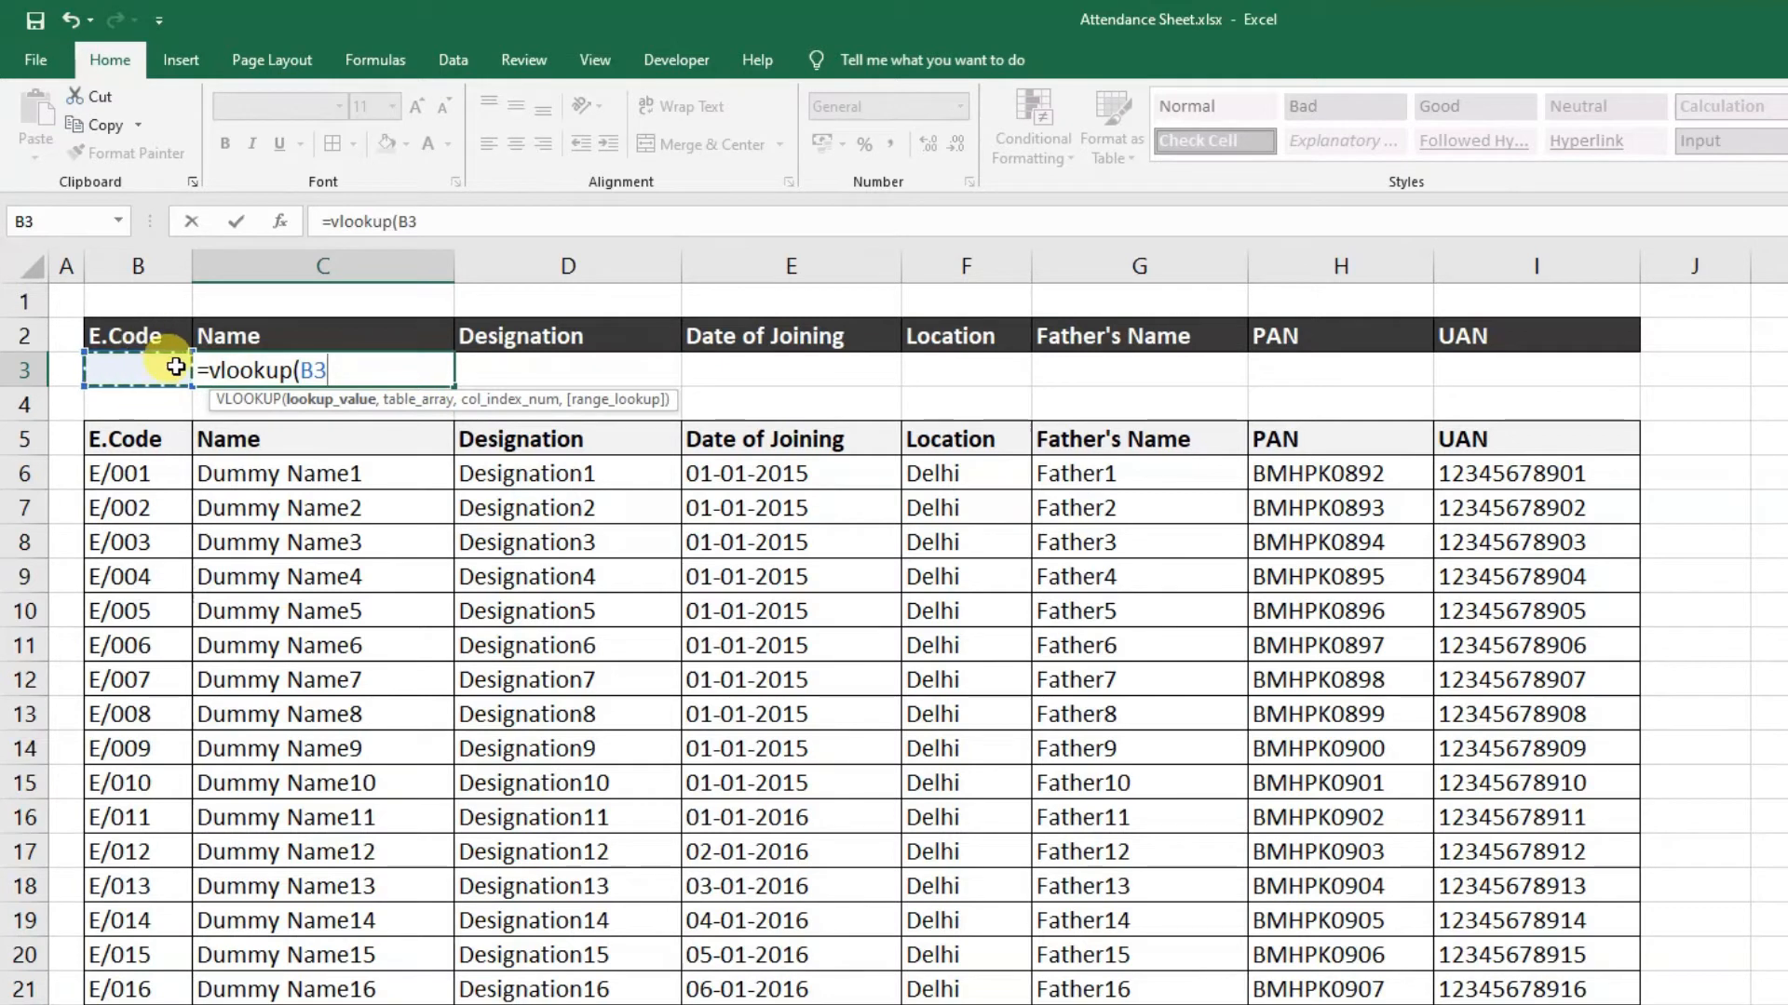
text(,)
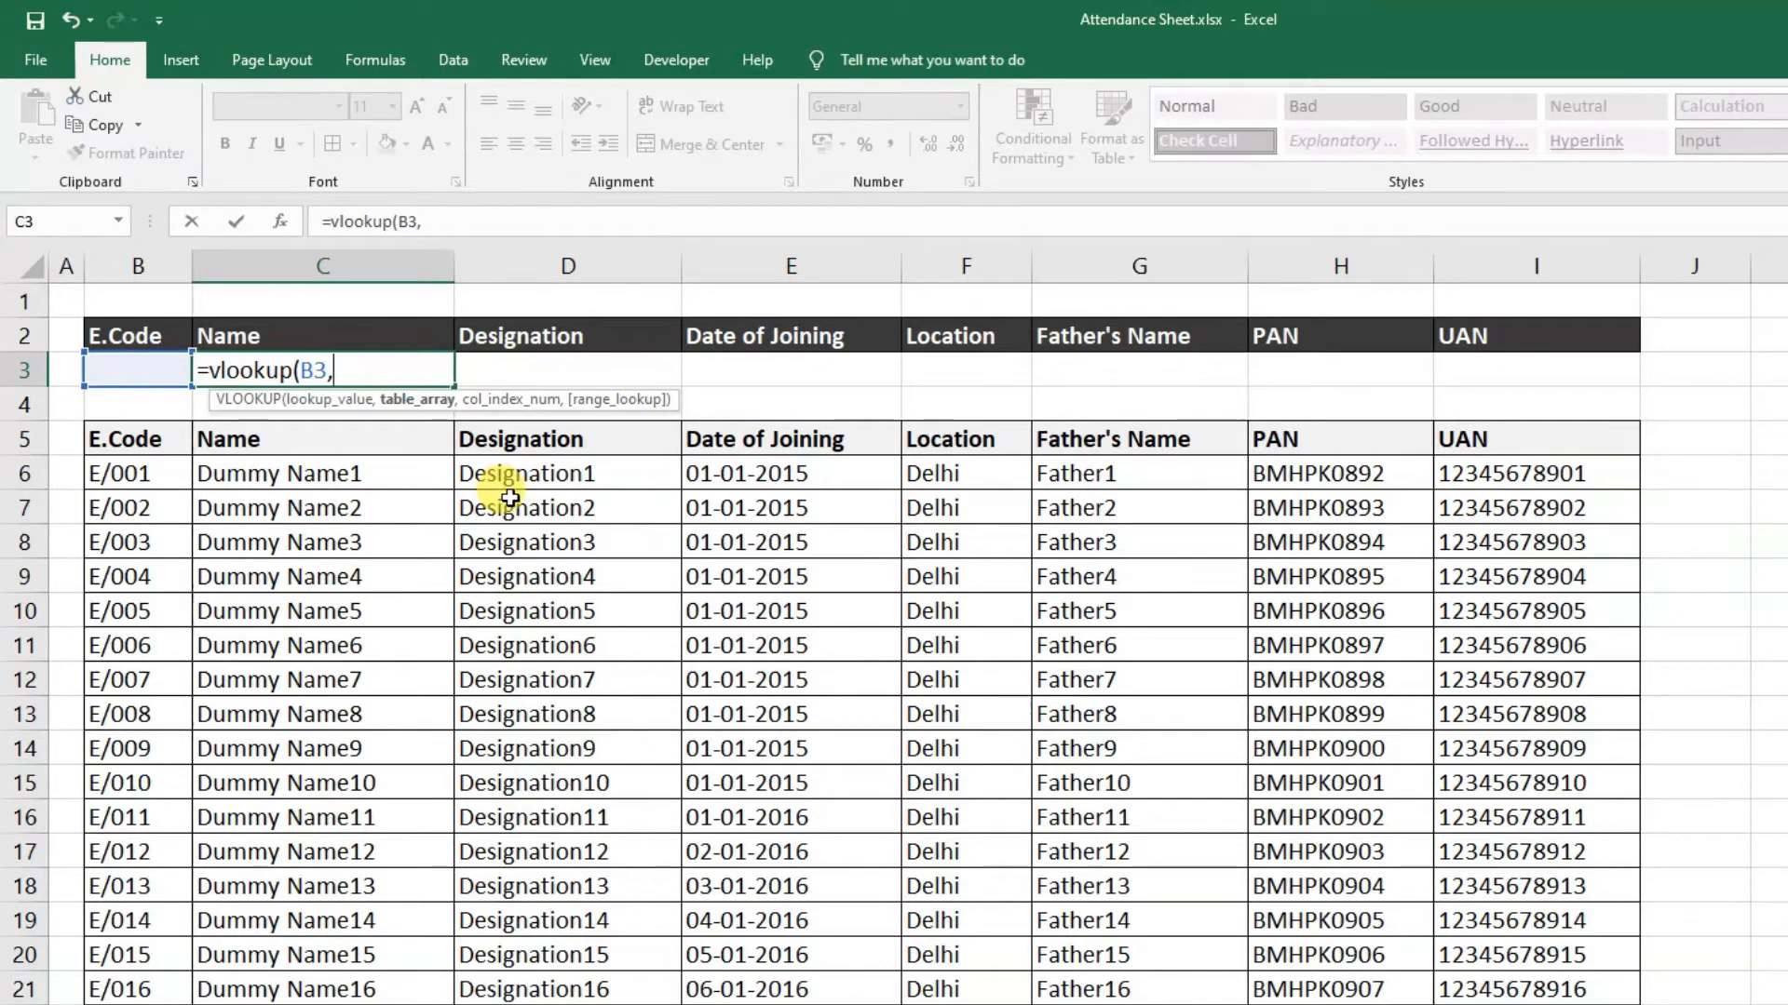
Set the VLOOKUP table array to the whole employee table starting at B5, the named range Data
click(146, 447)
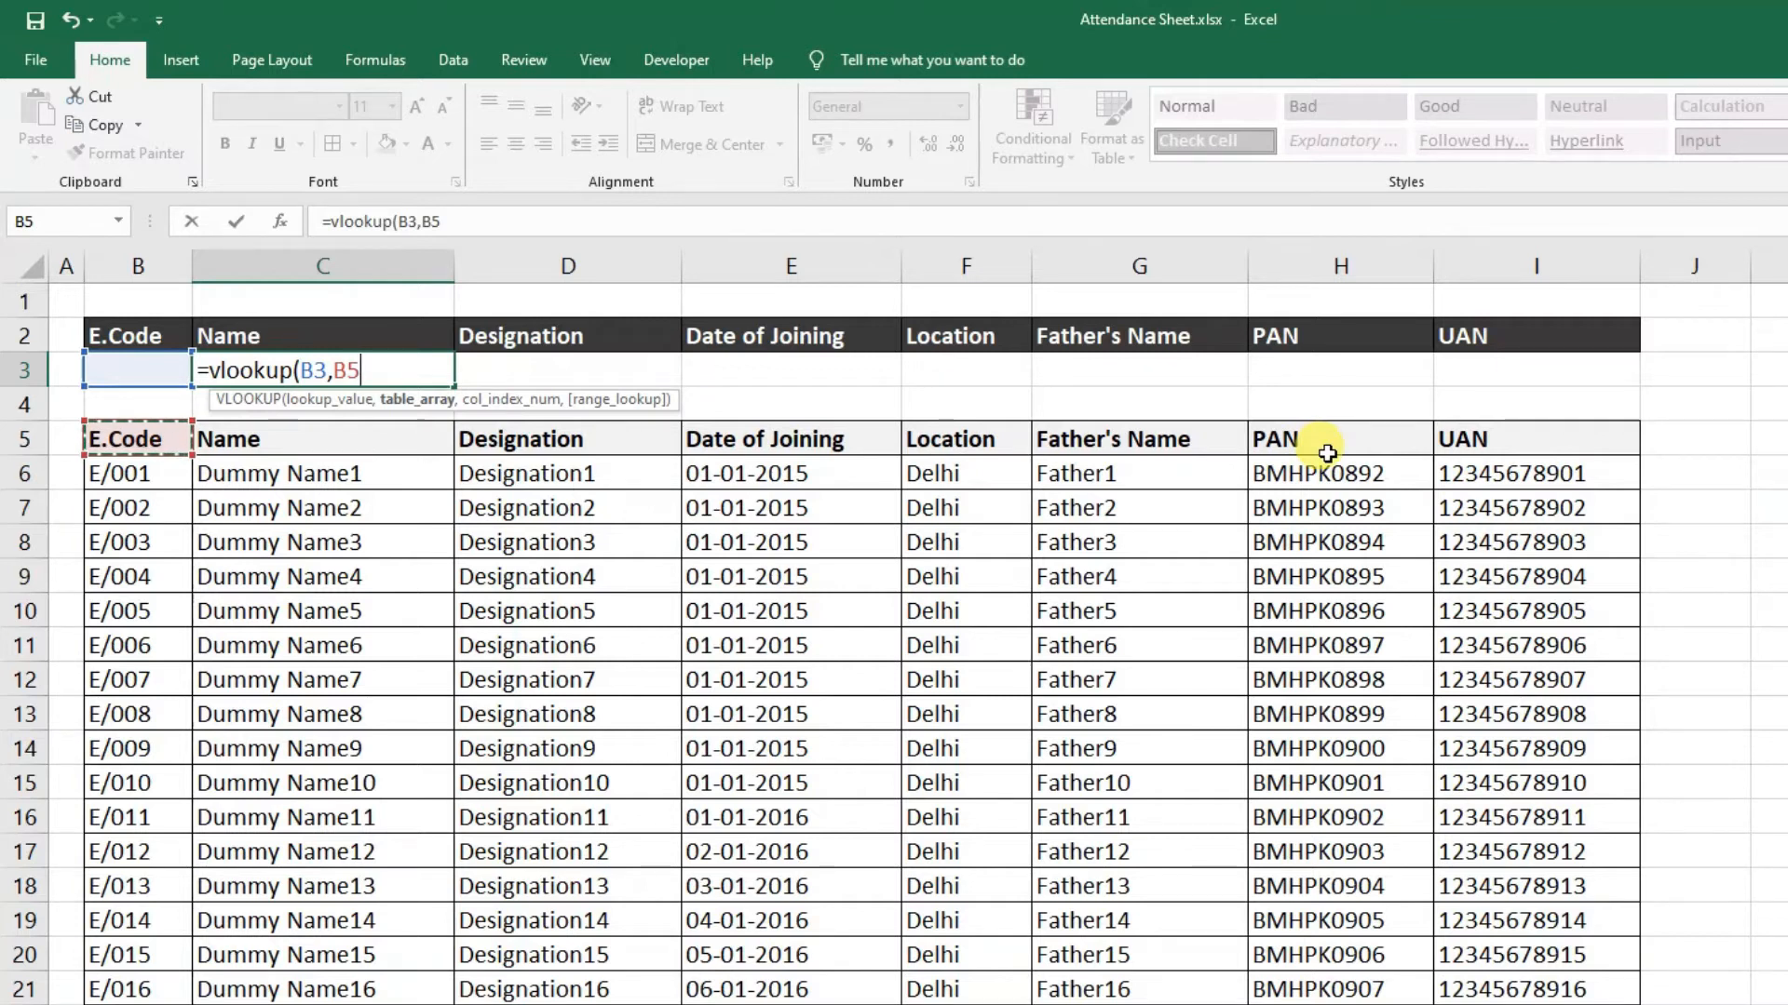
key(ctrl+shift+Right)
key(ctrl+shift+Down)
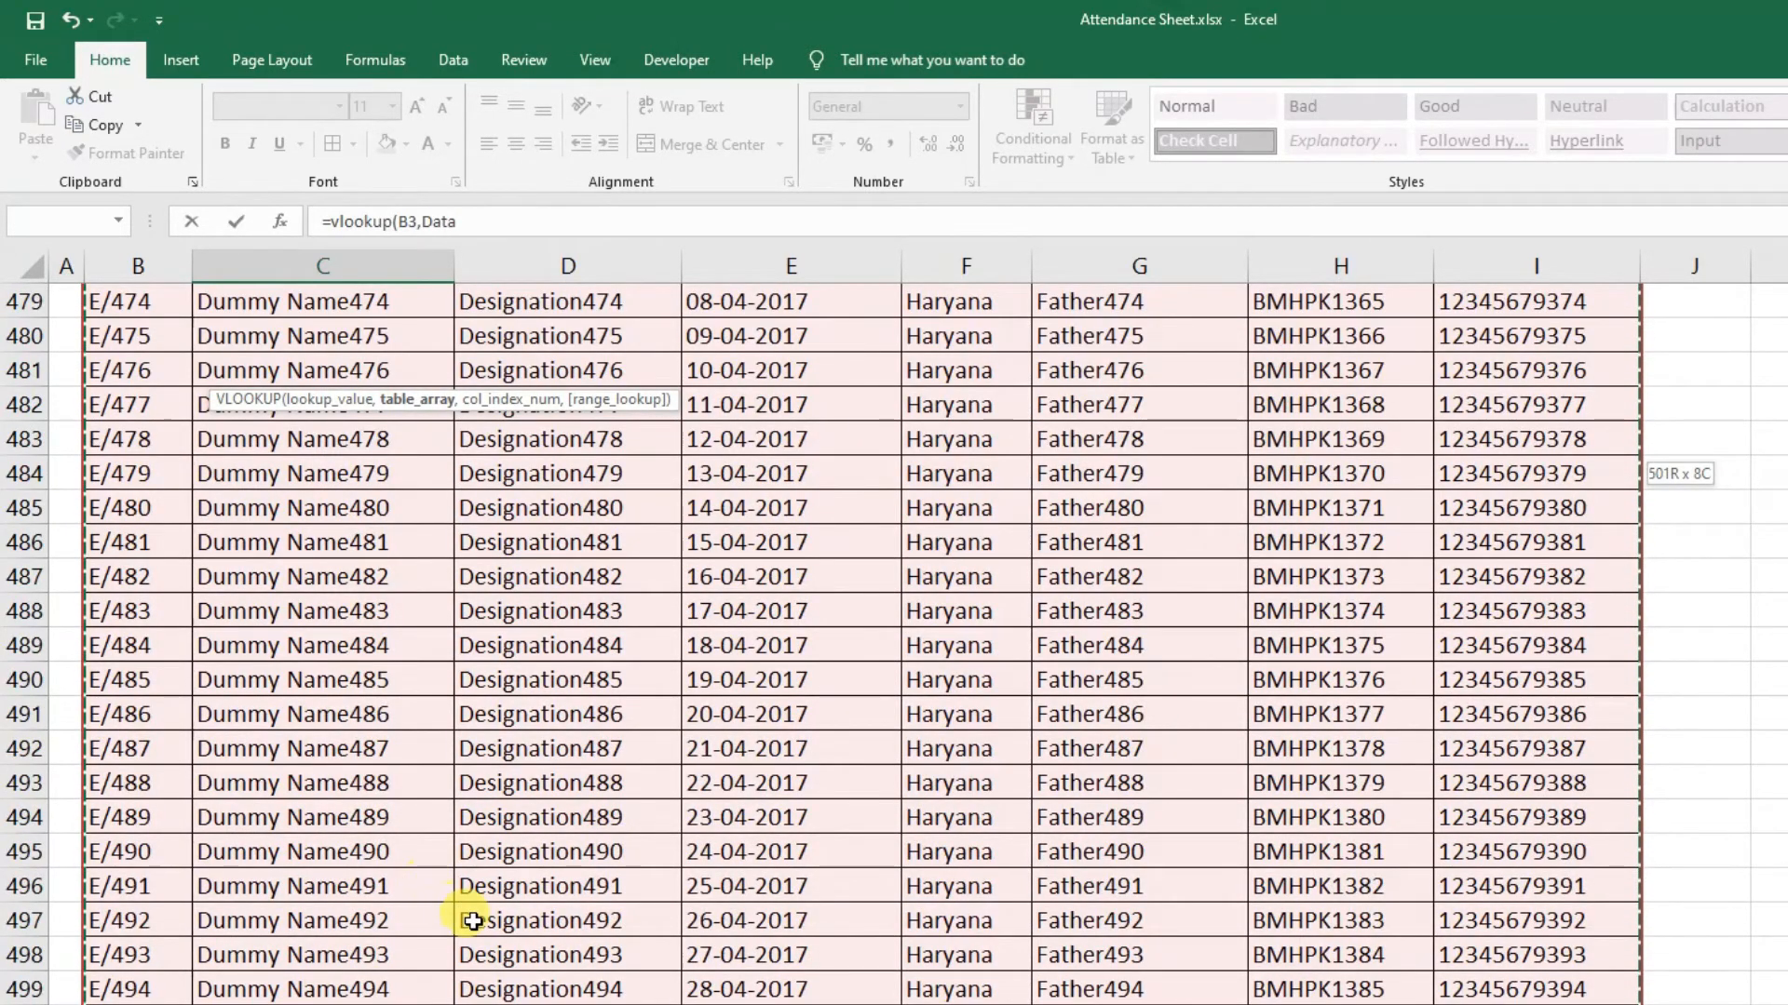
scroll(472, 920, up, 7)
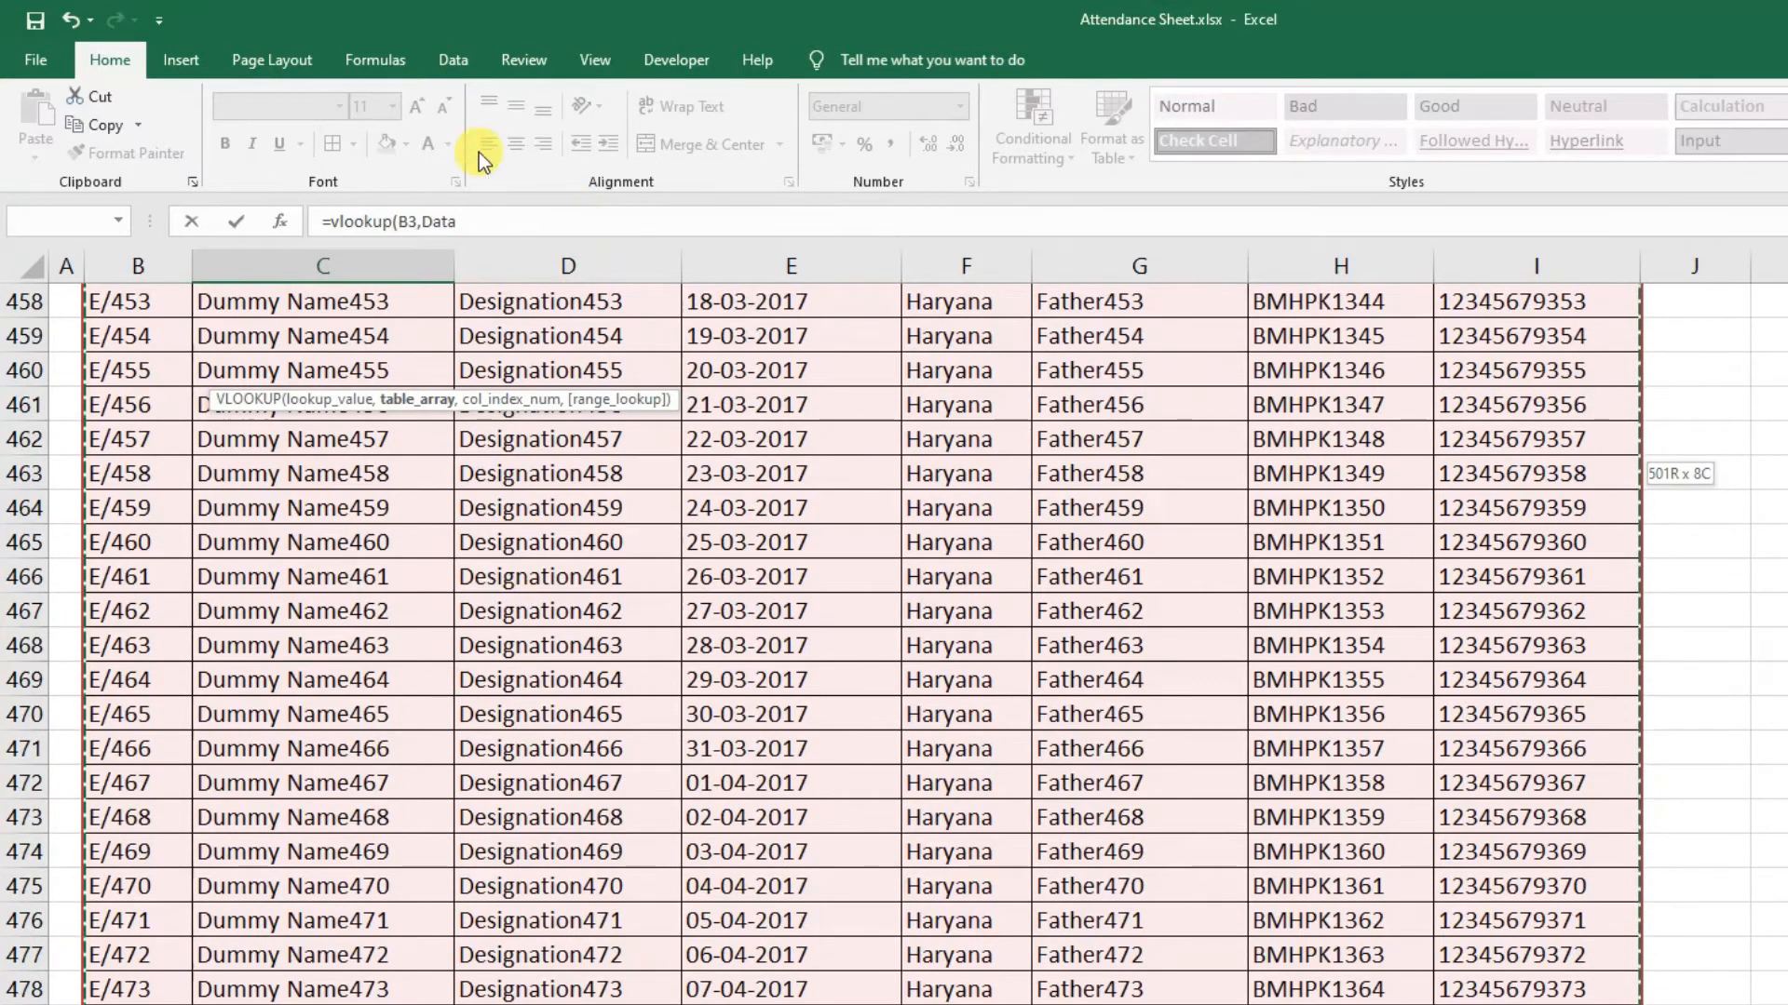
click(518, 213)
text(,)
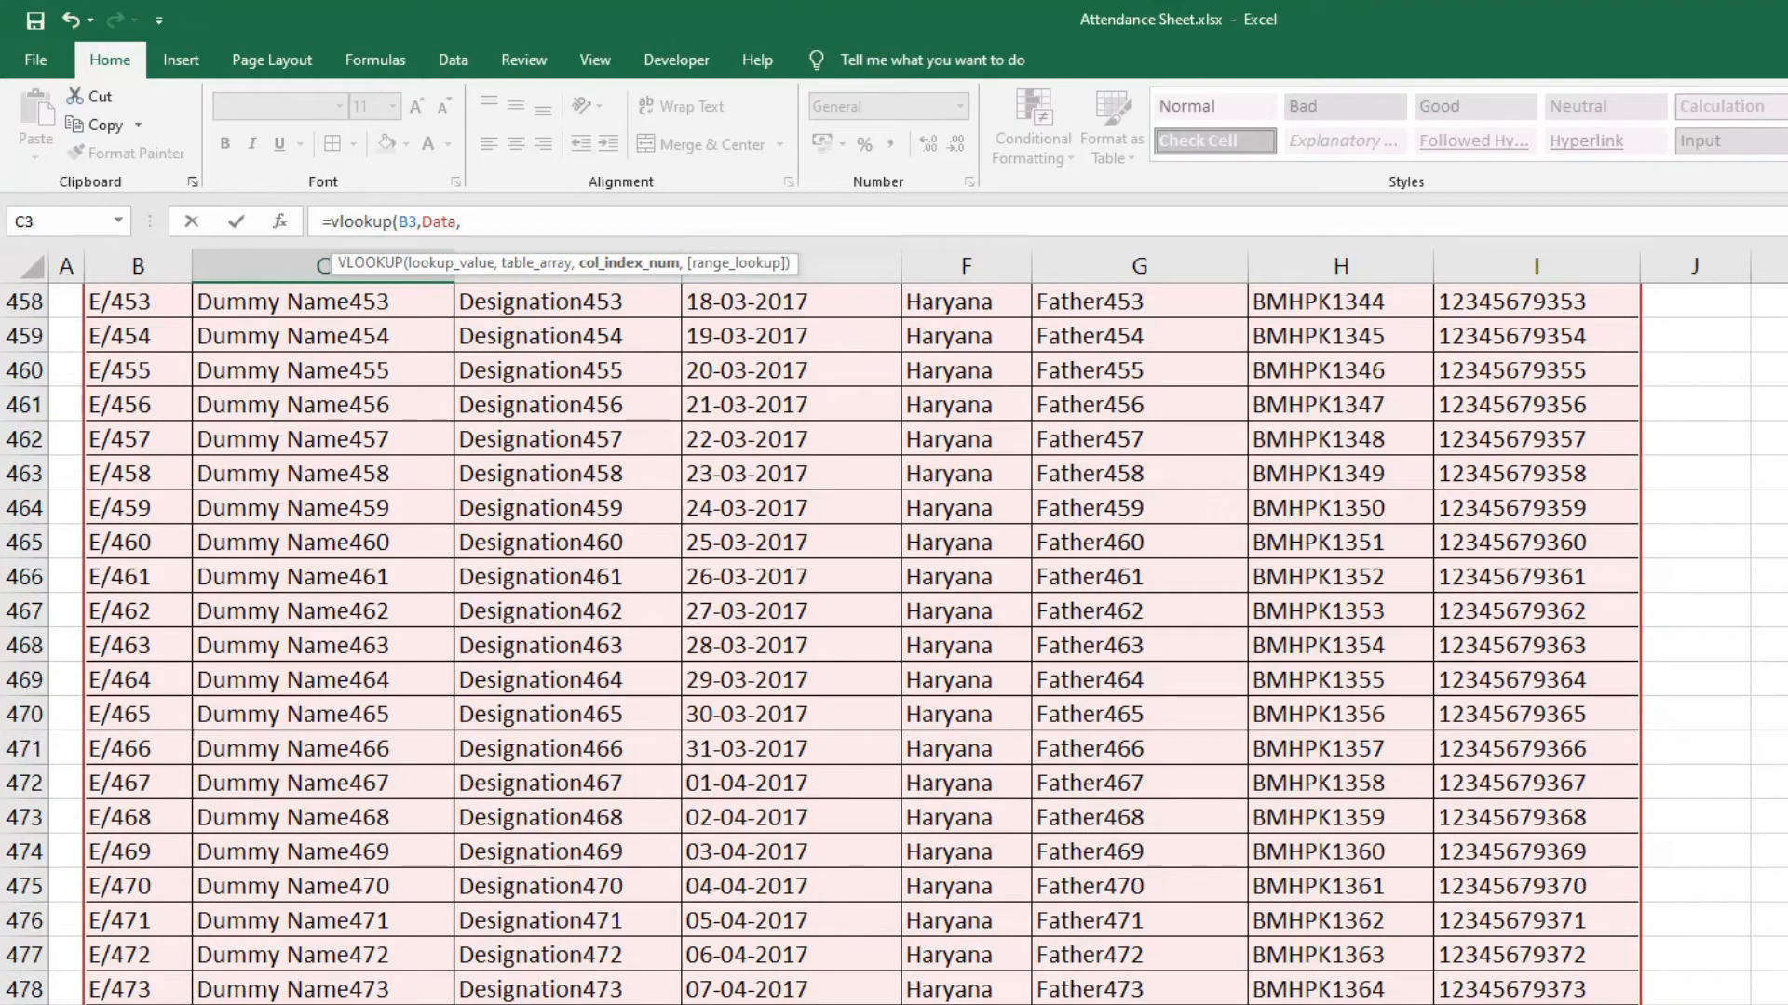
Complete the C3 formula with column index 2 and exact match 0, giving =VLOOKUP(B3,Data,2,0)
scroll(838, 642, up, 20)
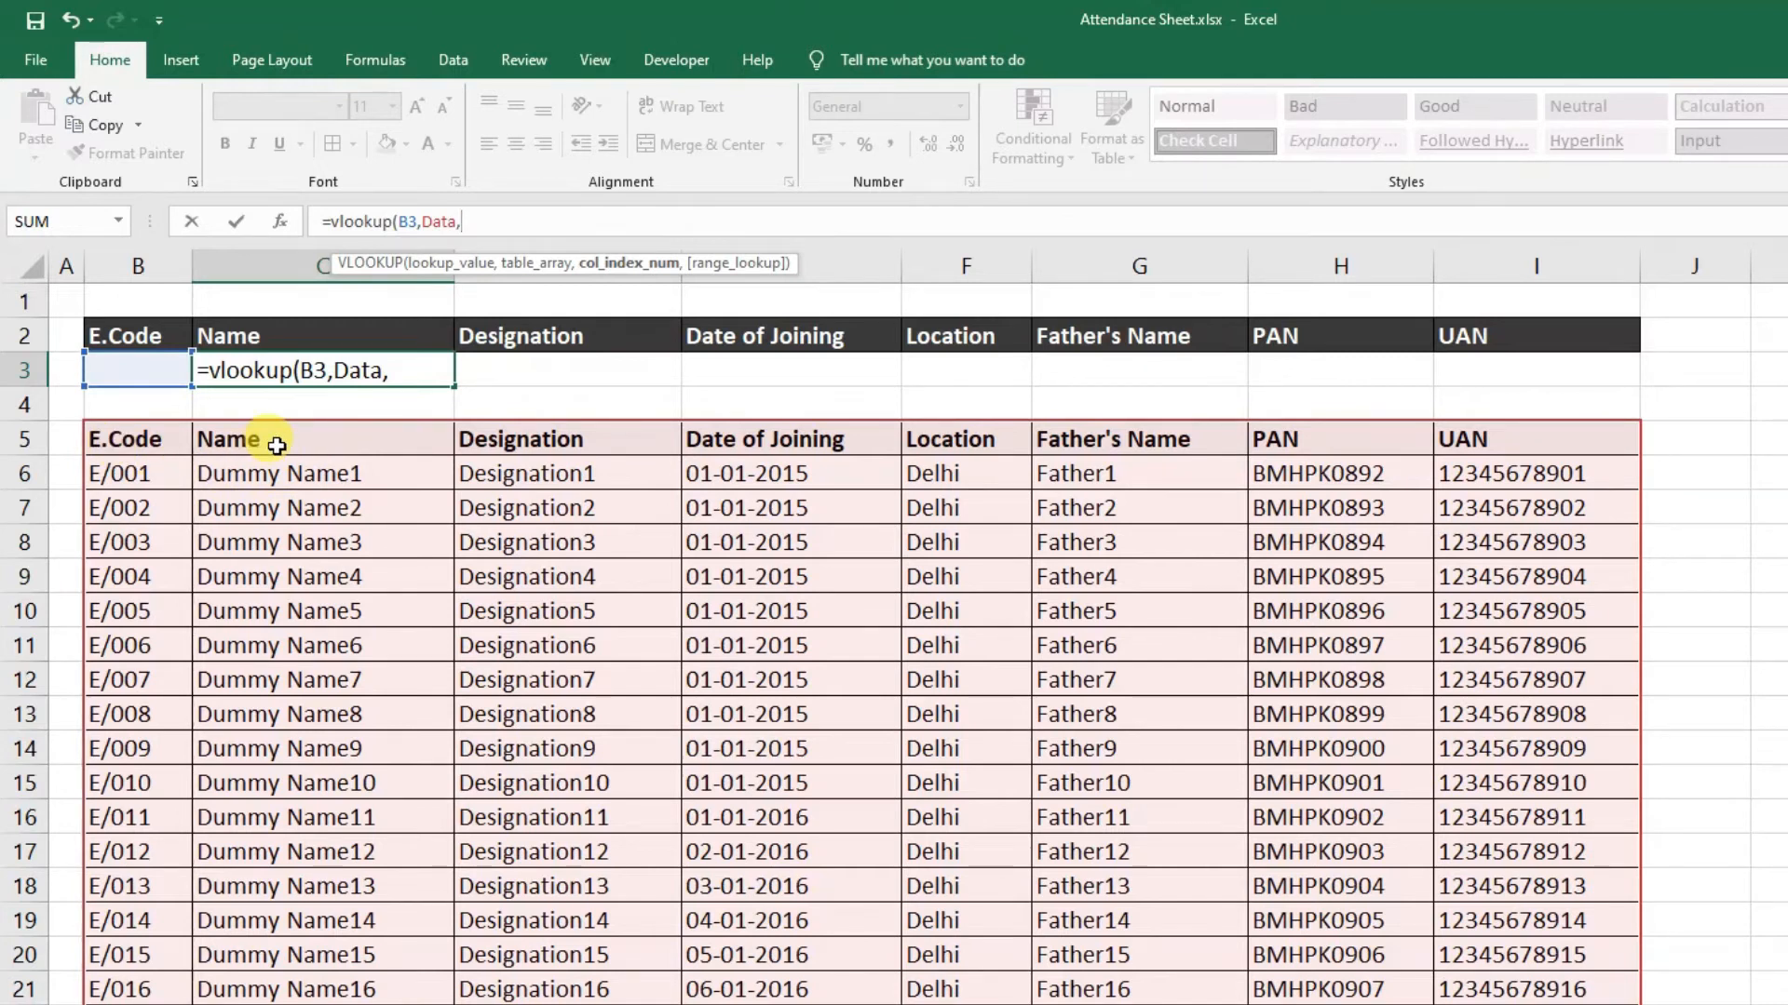
click(419, 365)
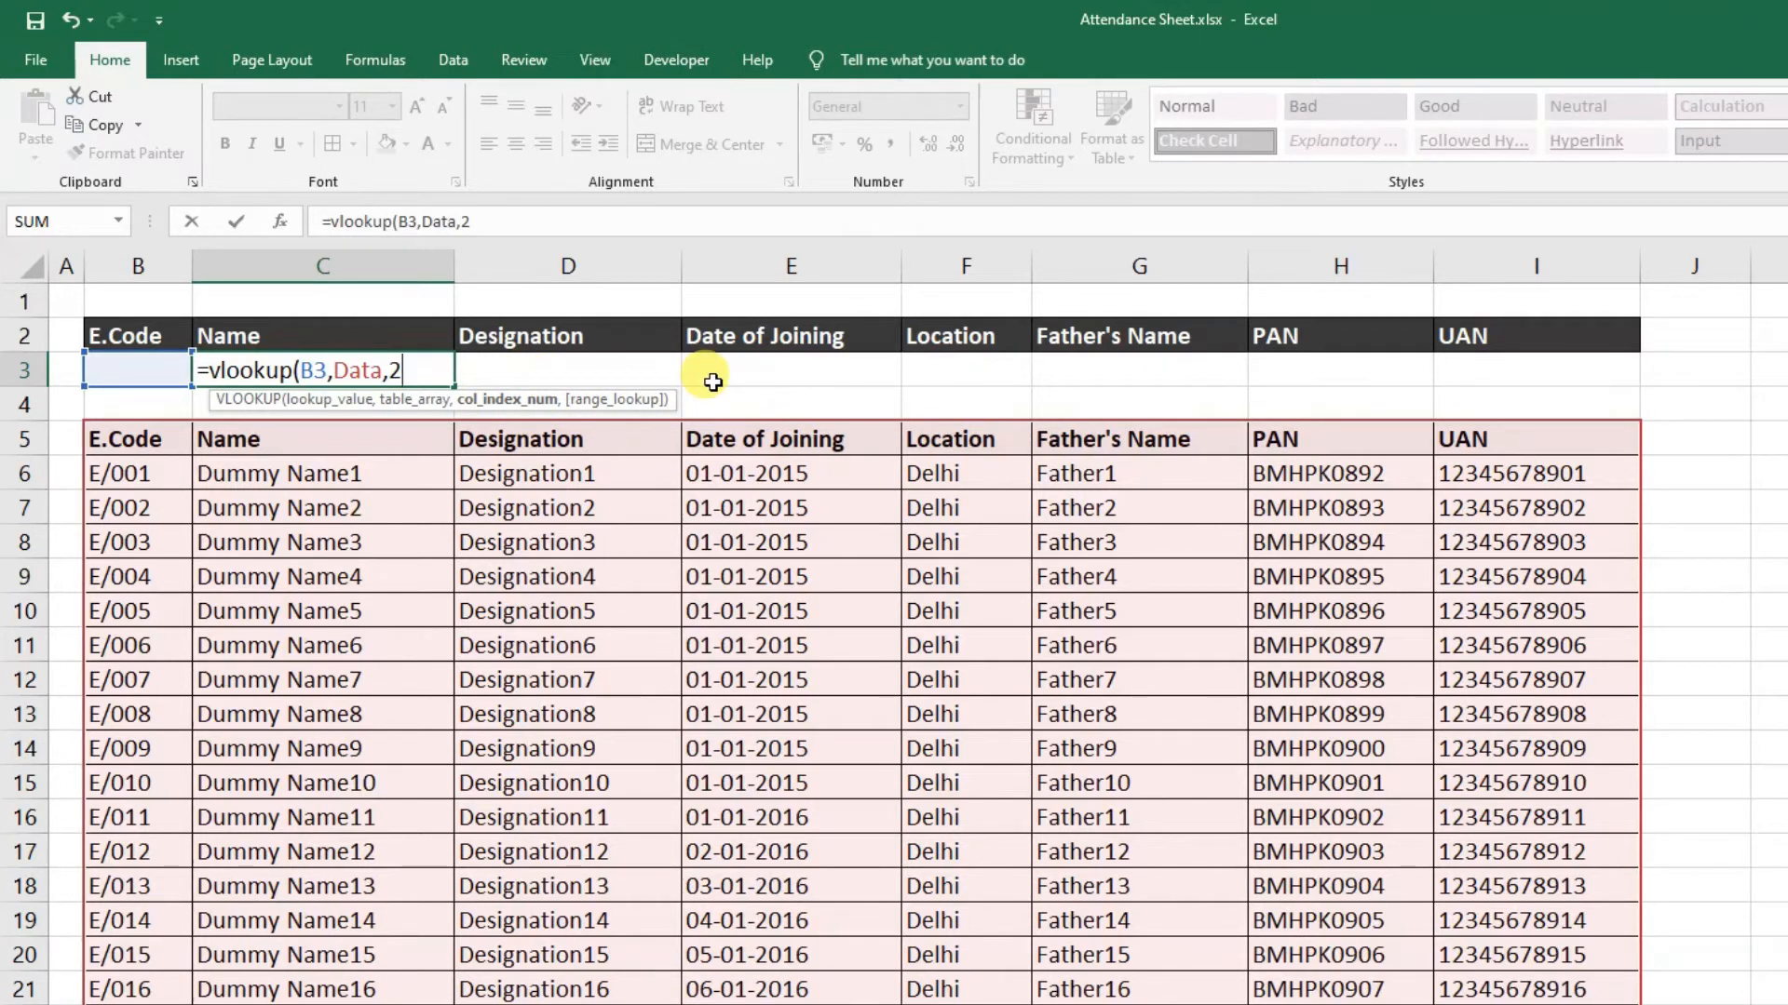
text(,0))
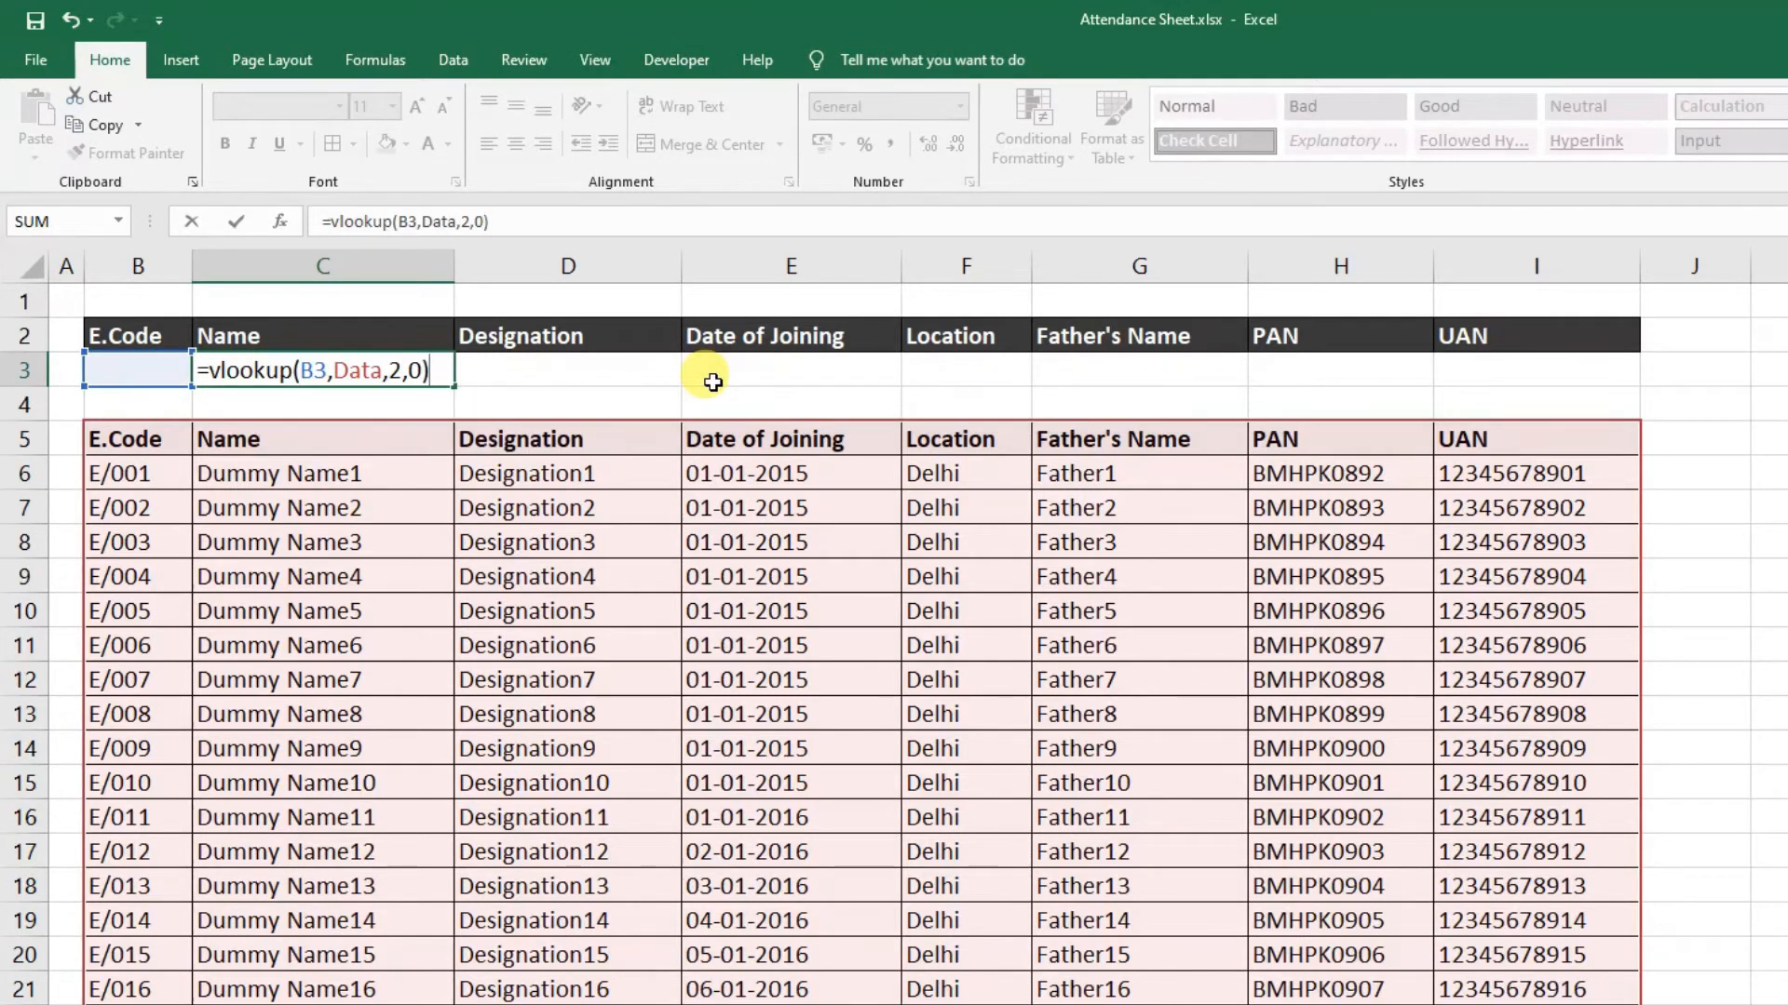
key(Return)
key(Up)
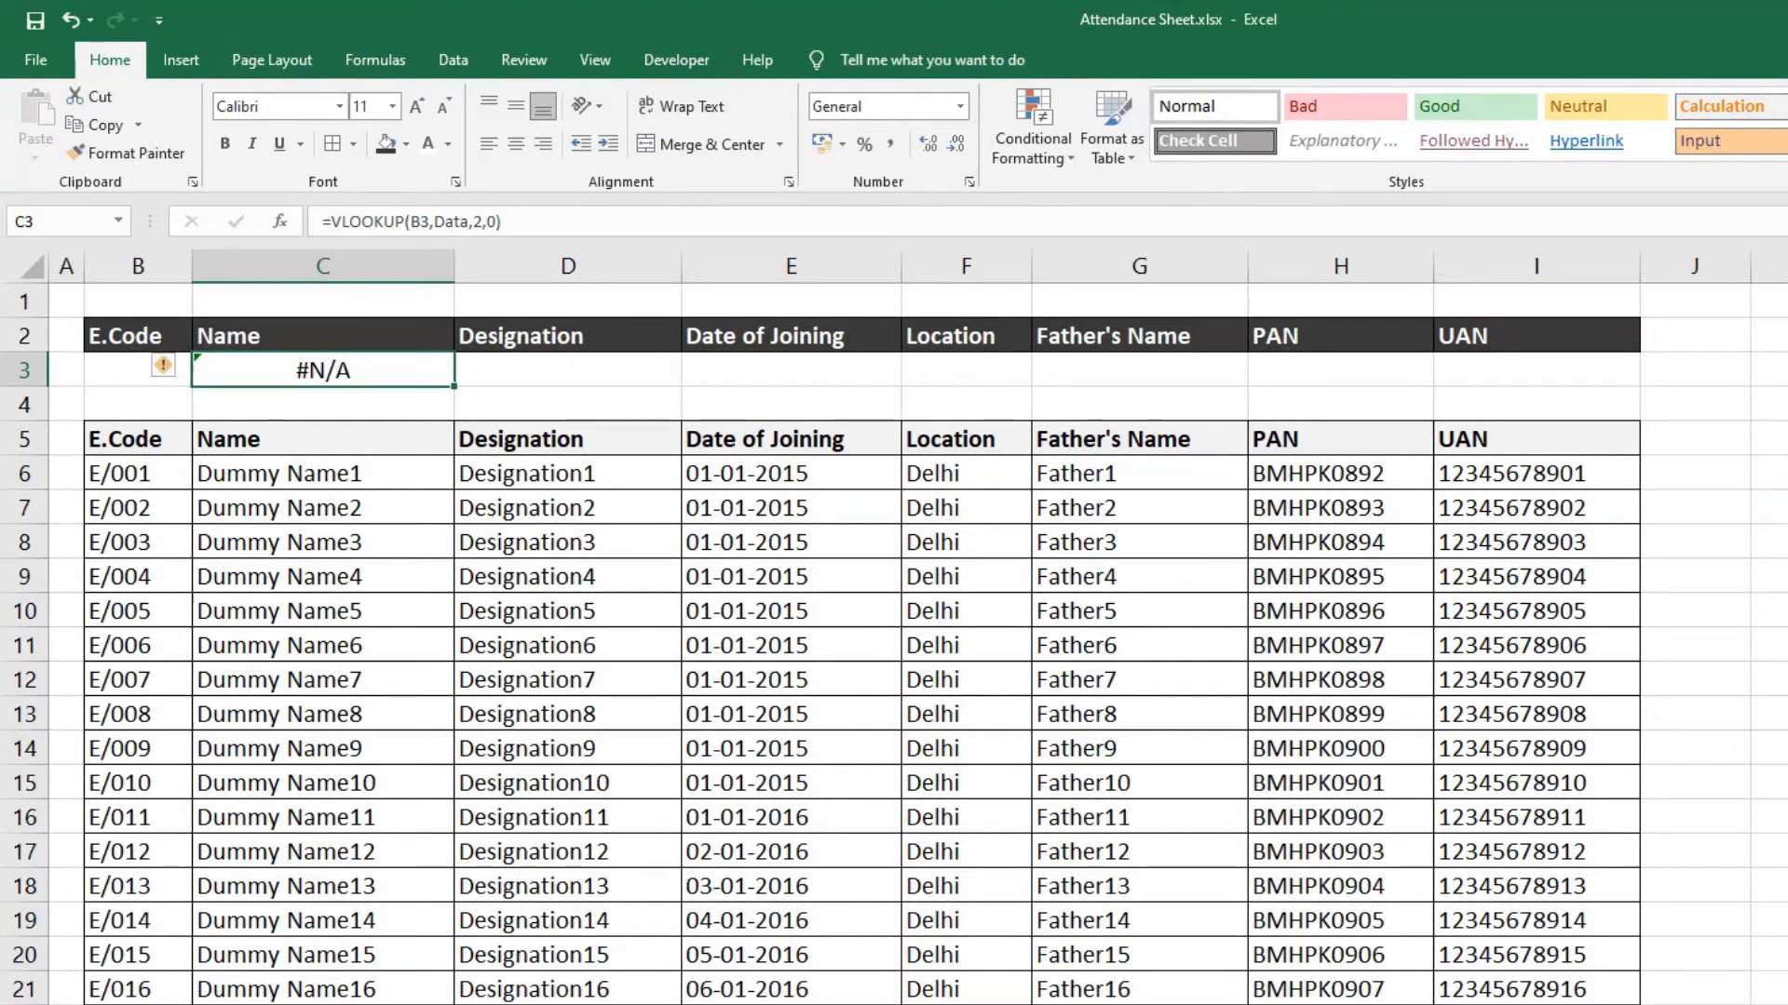
Test the lookup by entering E/004 in B3 and check the name returned in C3
click(133, 372)
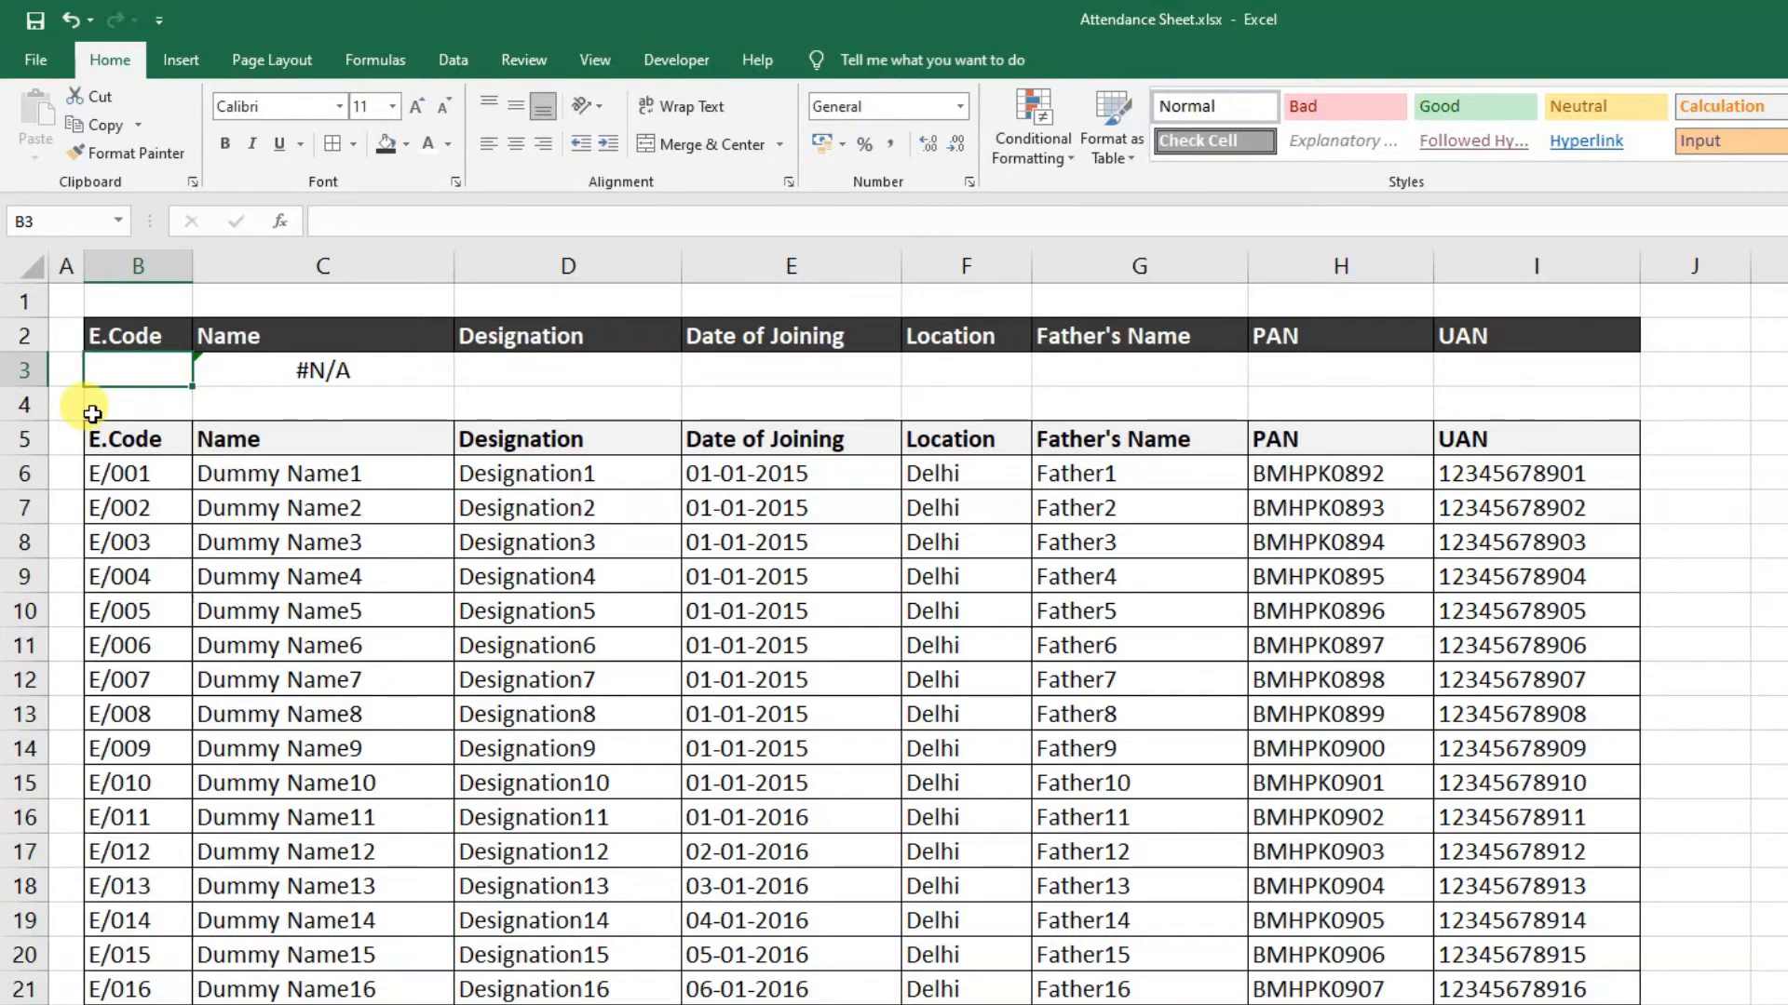
click(294, 372)
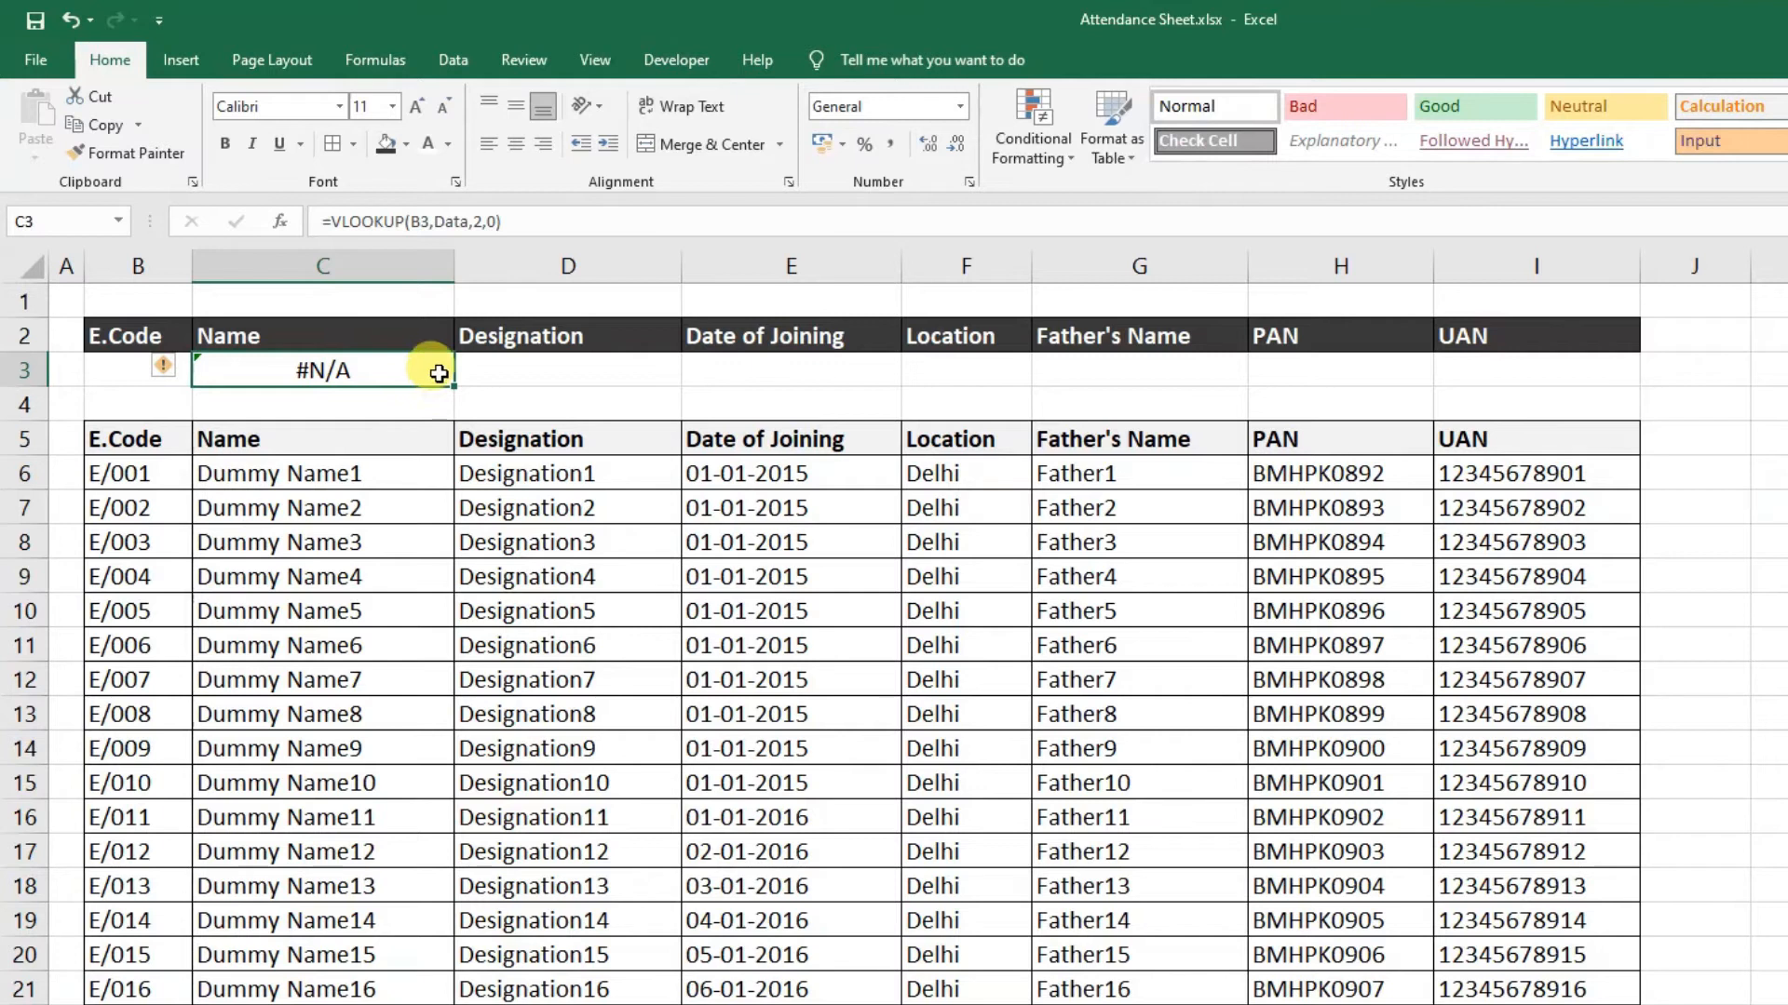
click(138, 376)
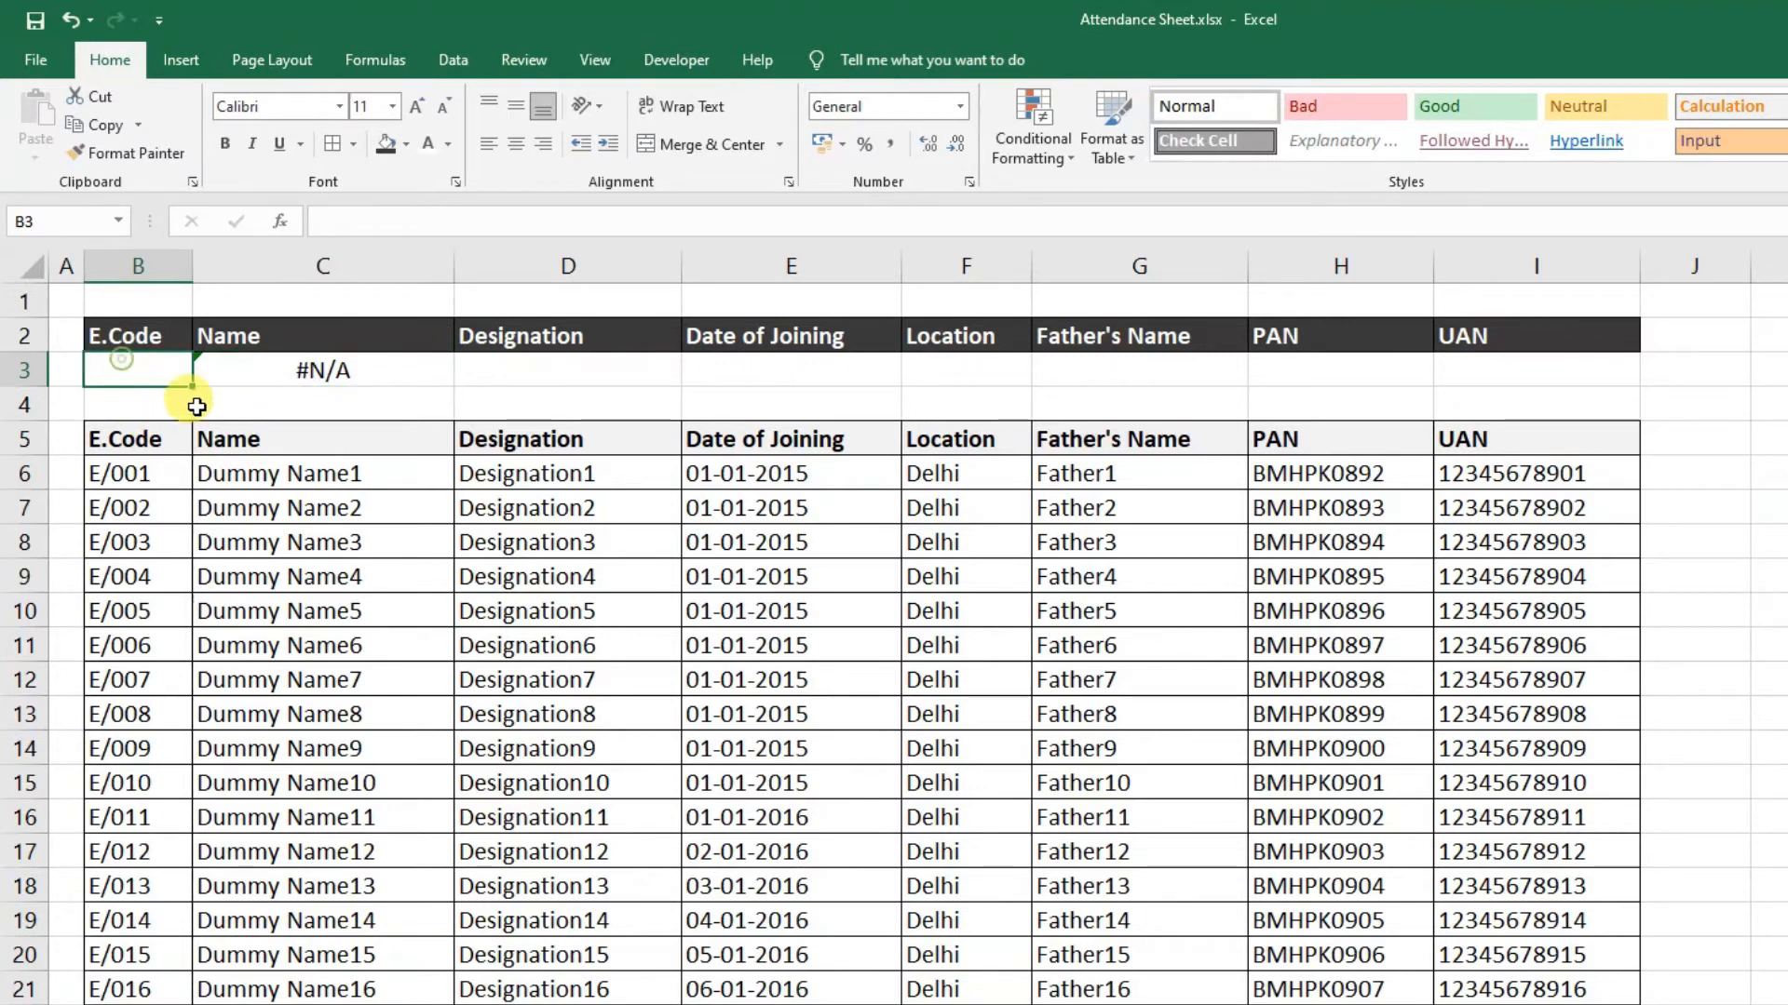
click(298, 371)
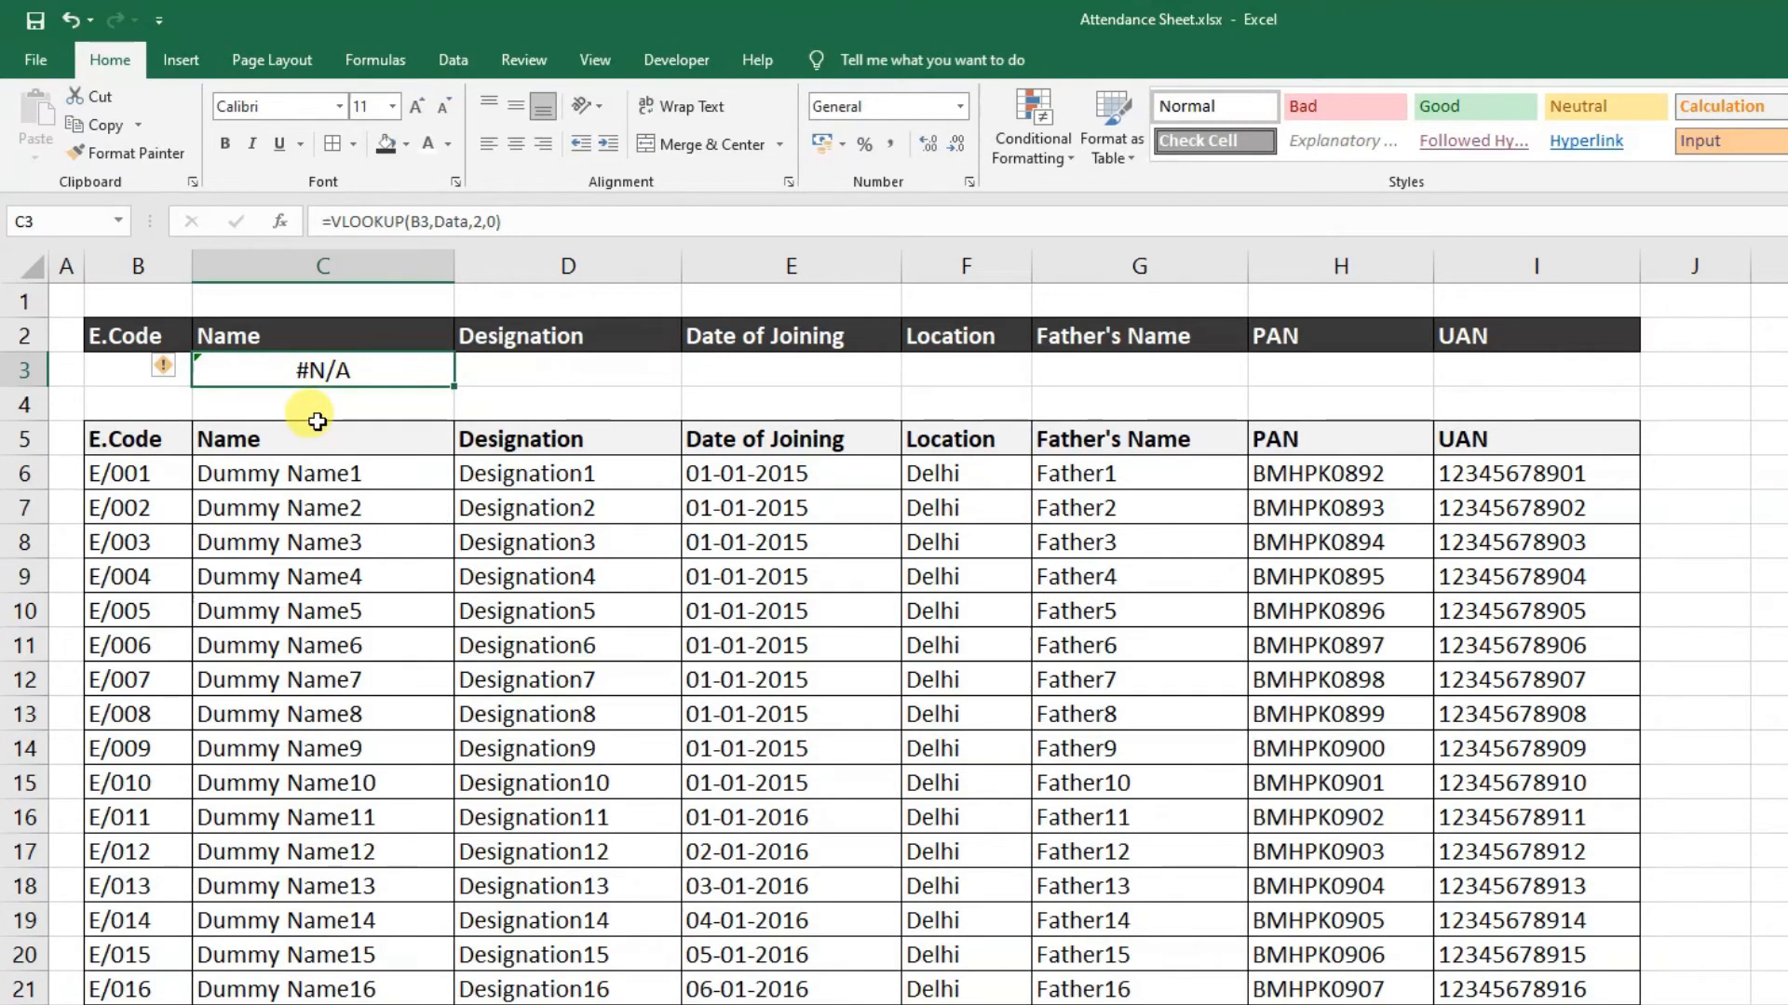
click(135, 367)
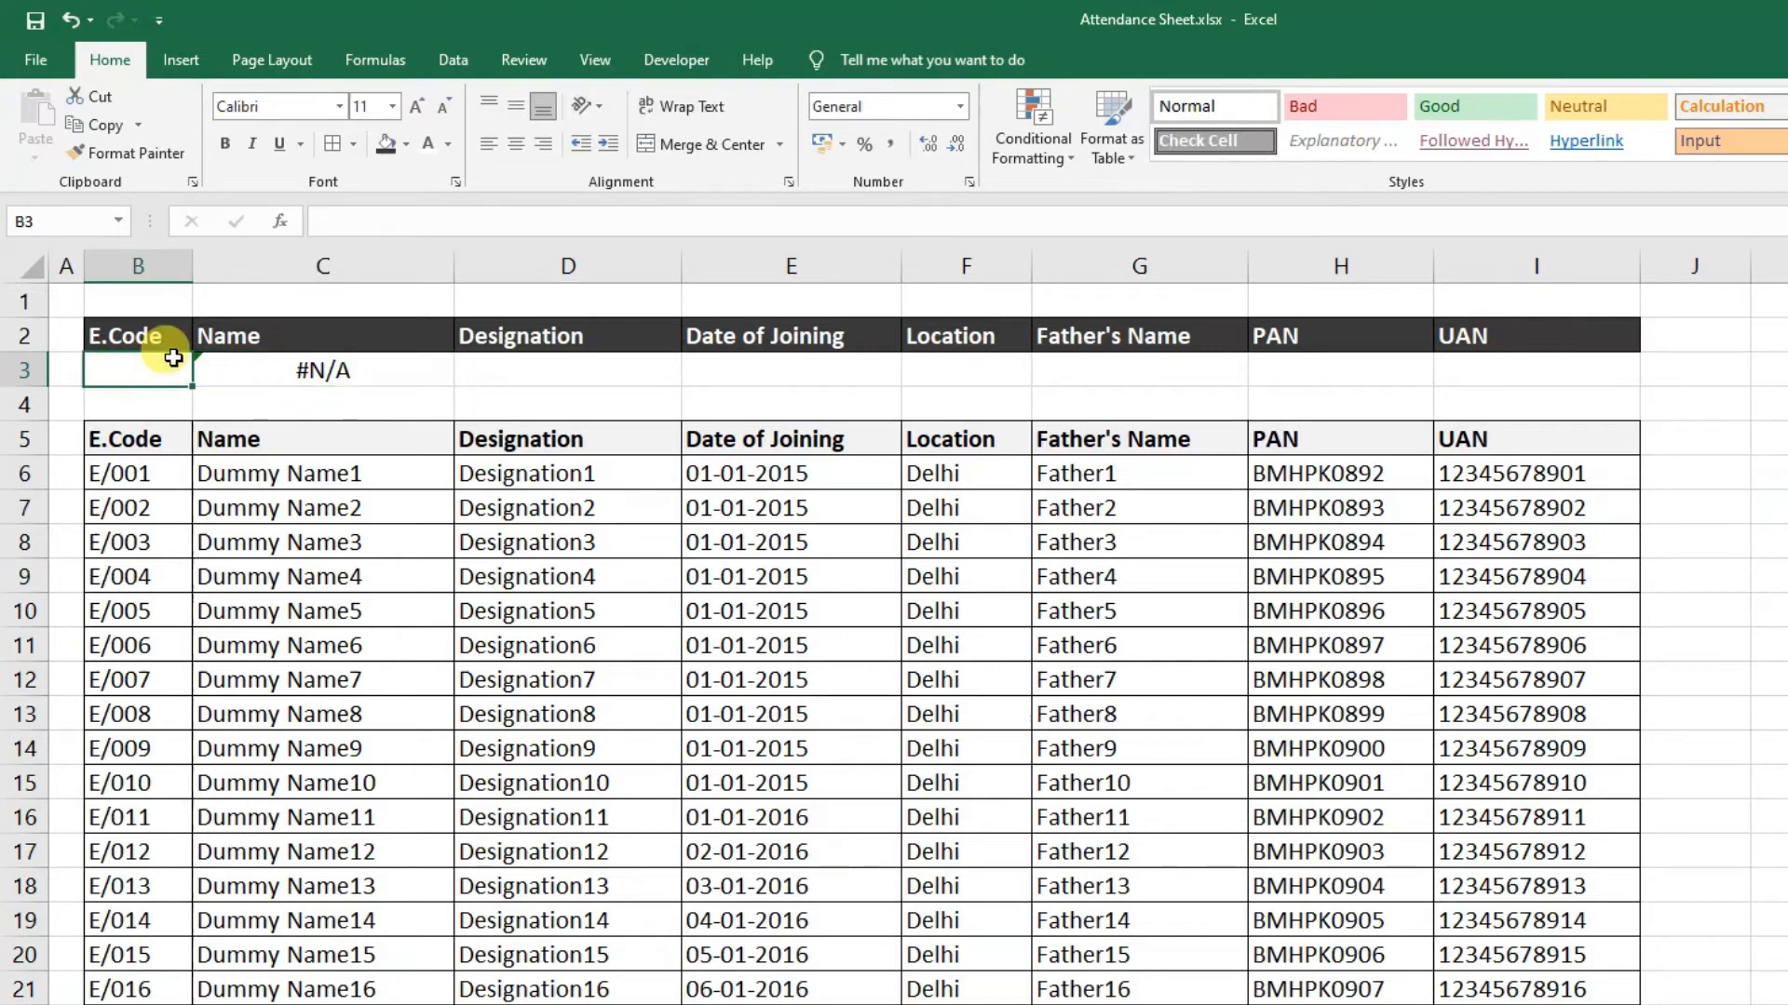
text(E/004)
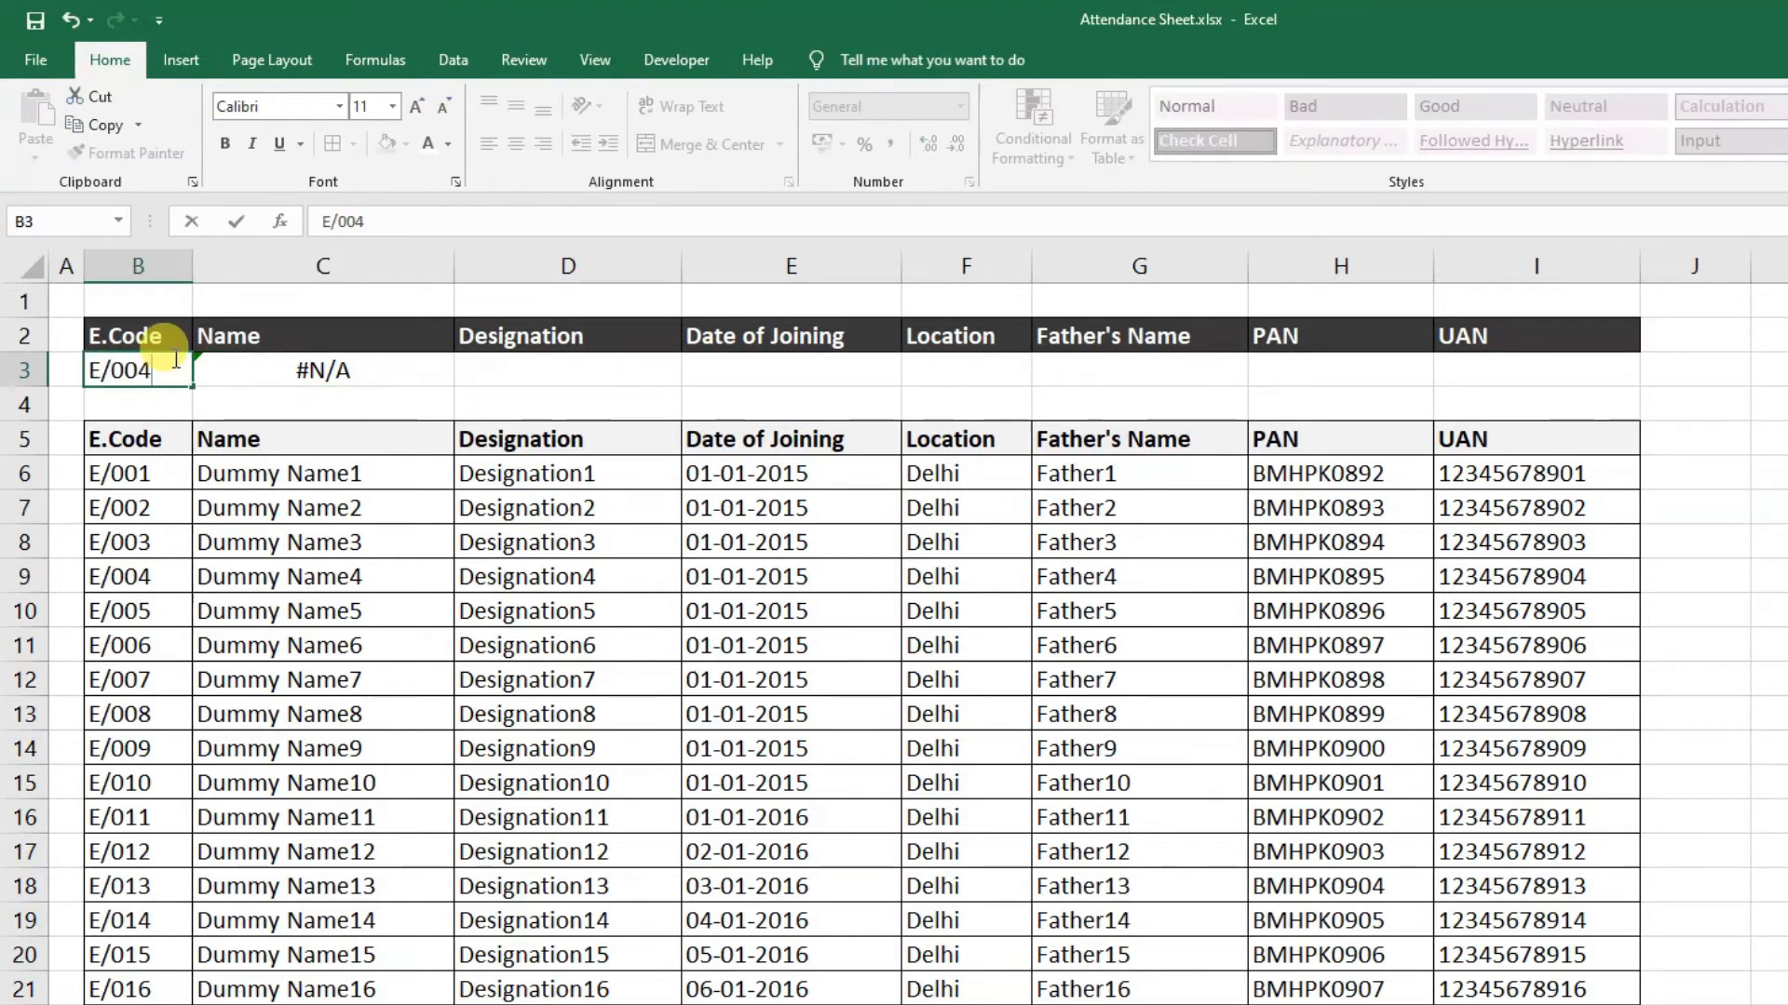
key(Return)
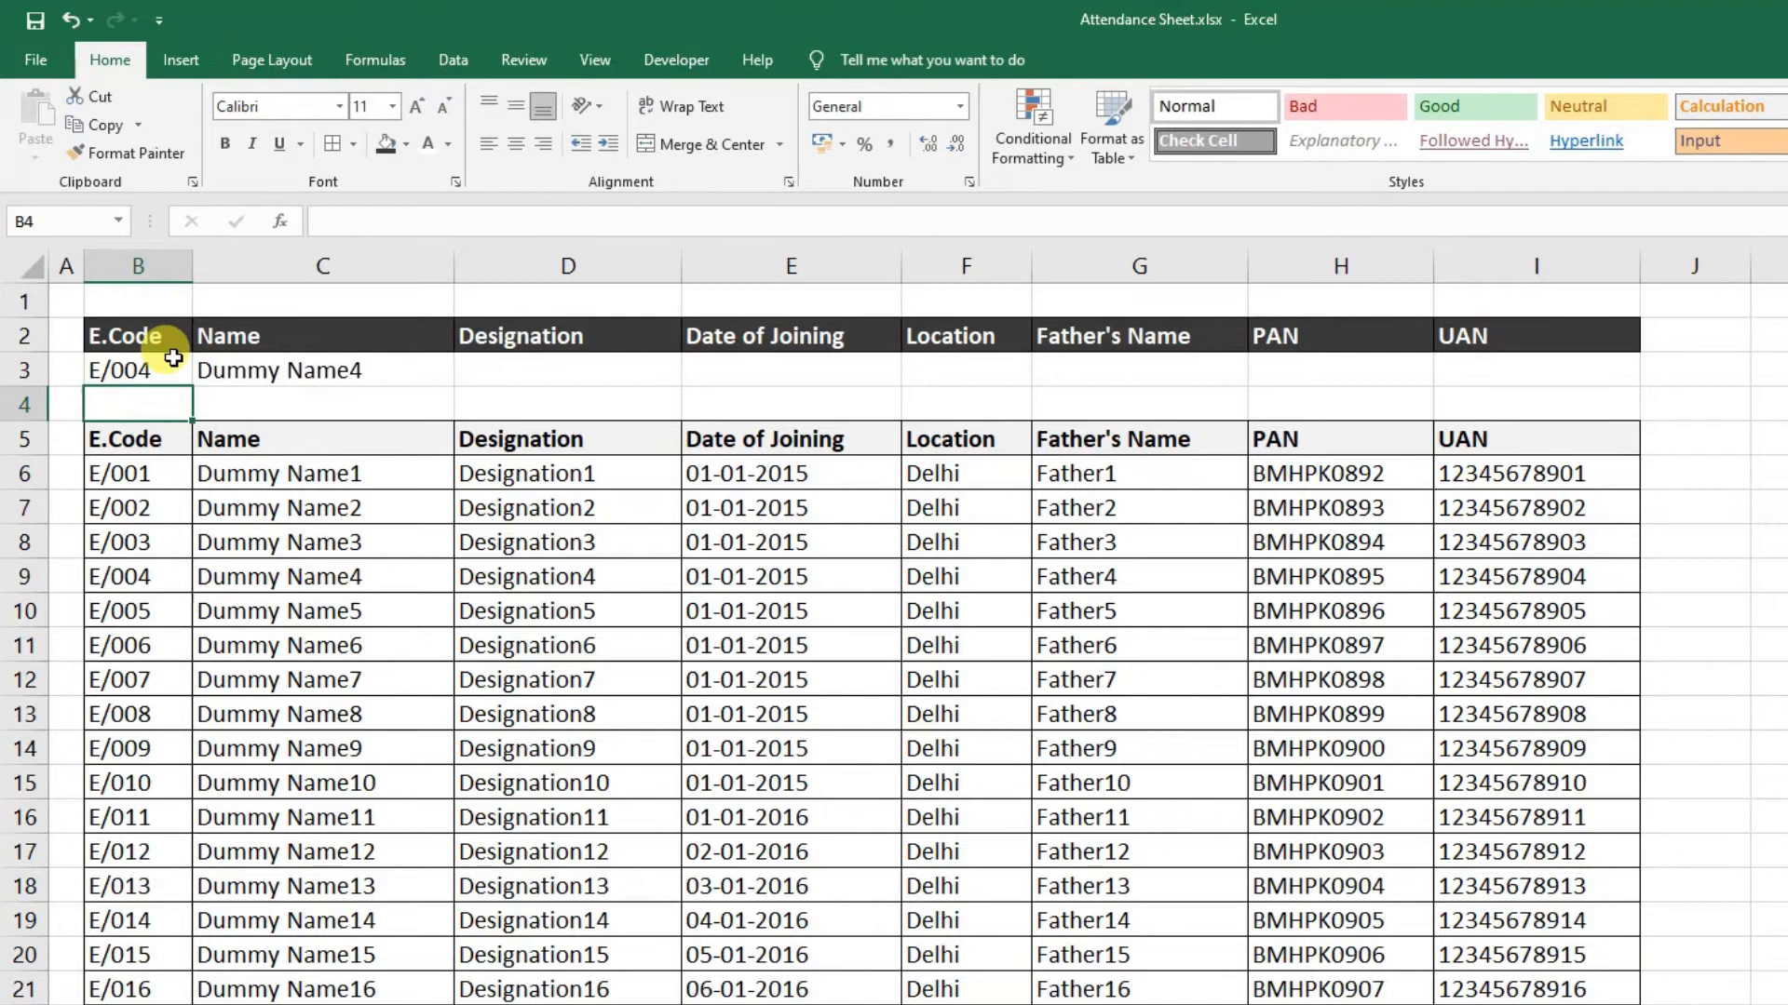
click(345, 394)
click(298, 372)
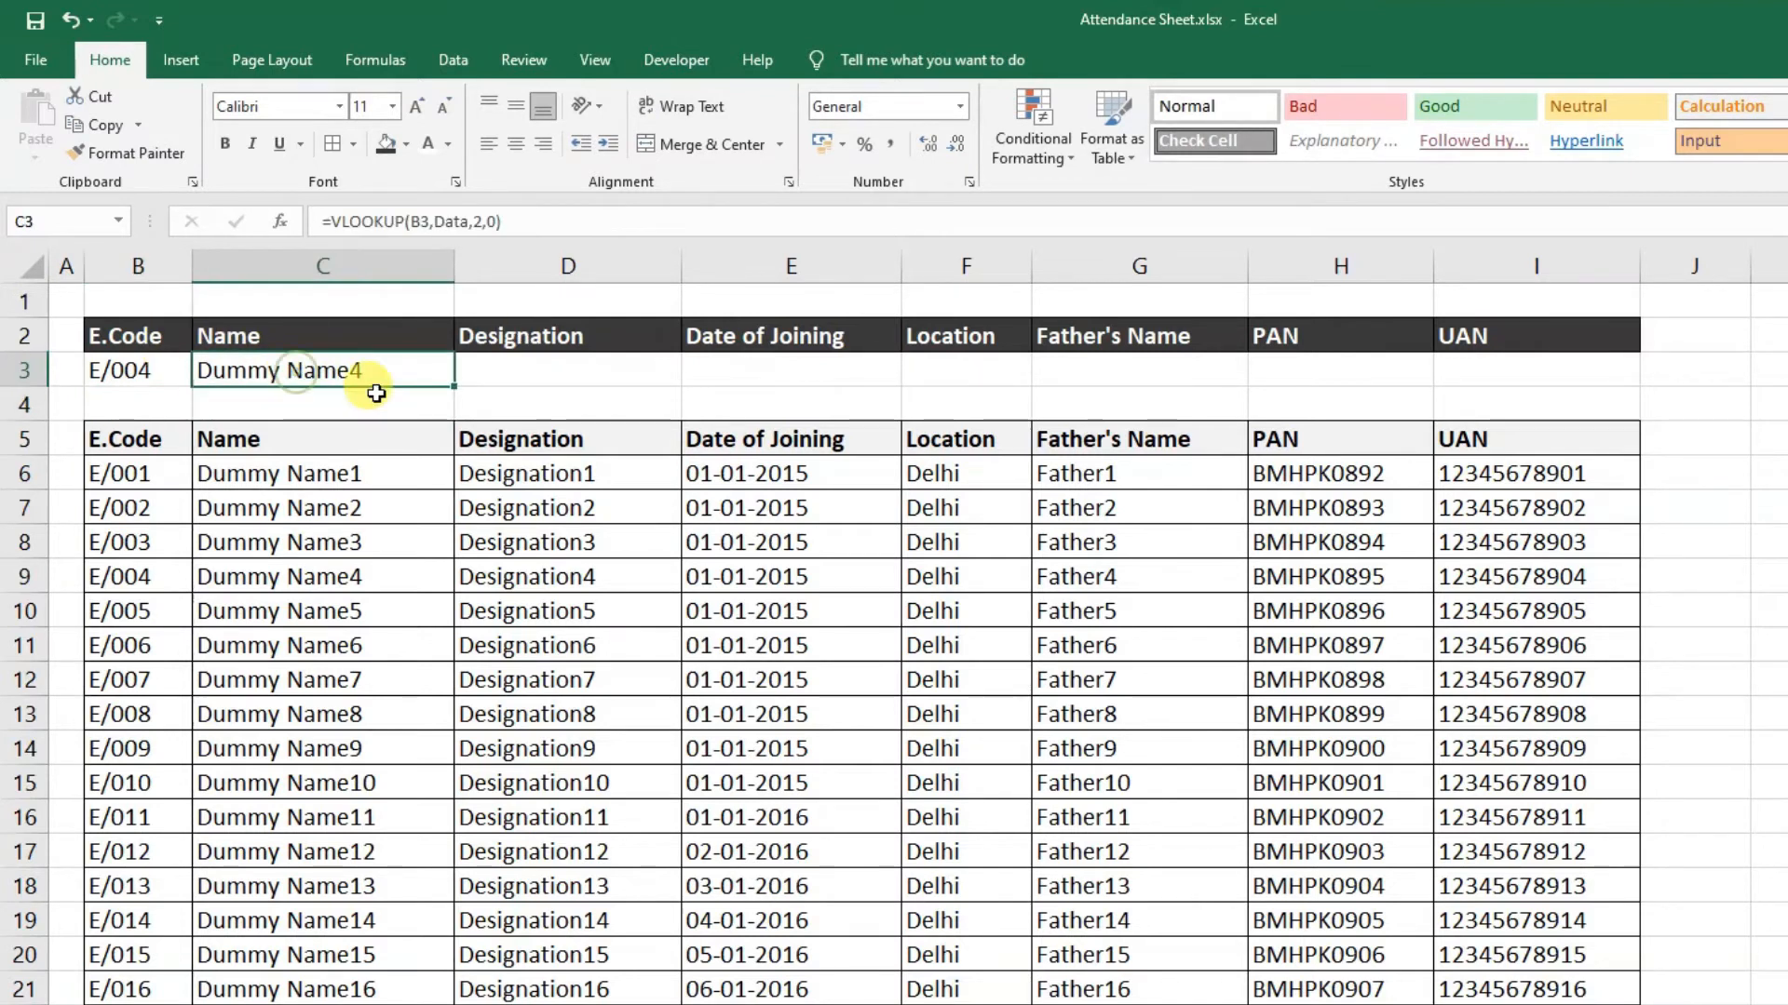
Clear the test E.Code from B3
click(116, 368)
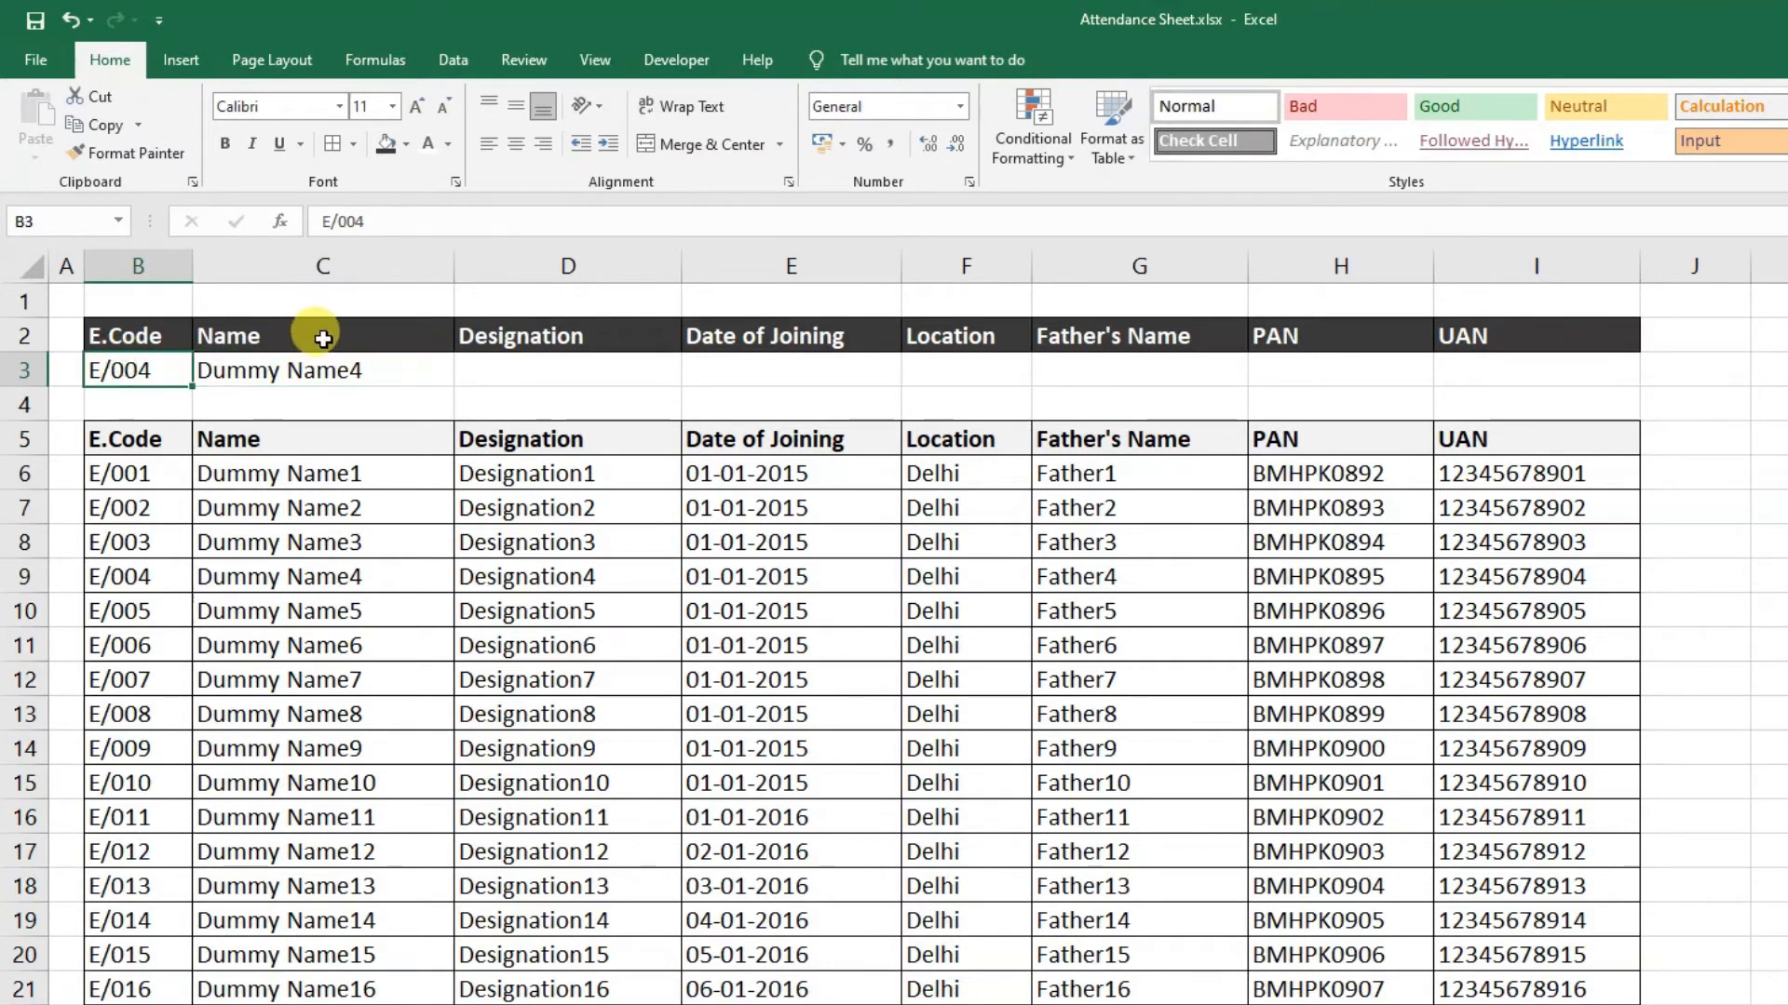
key(Delete)
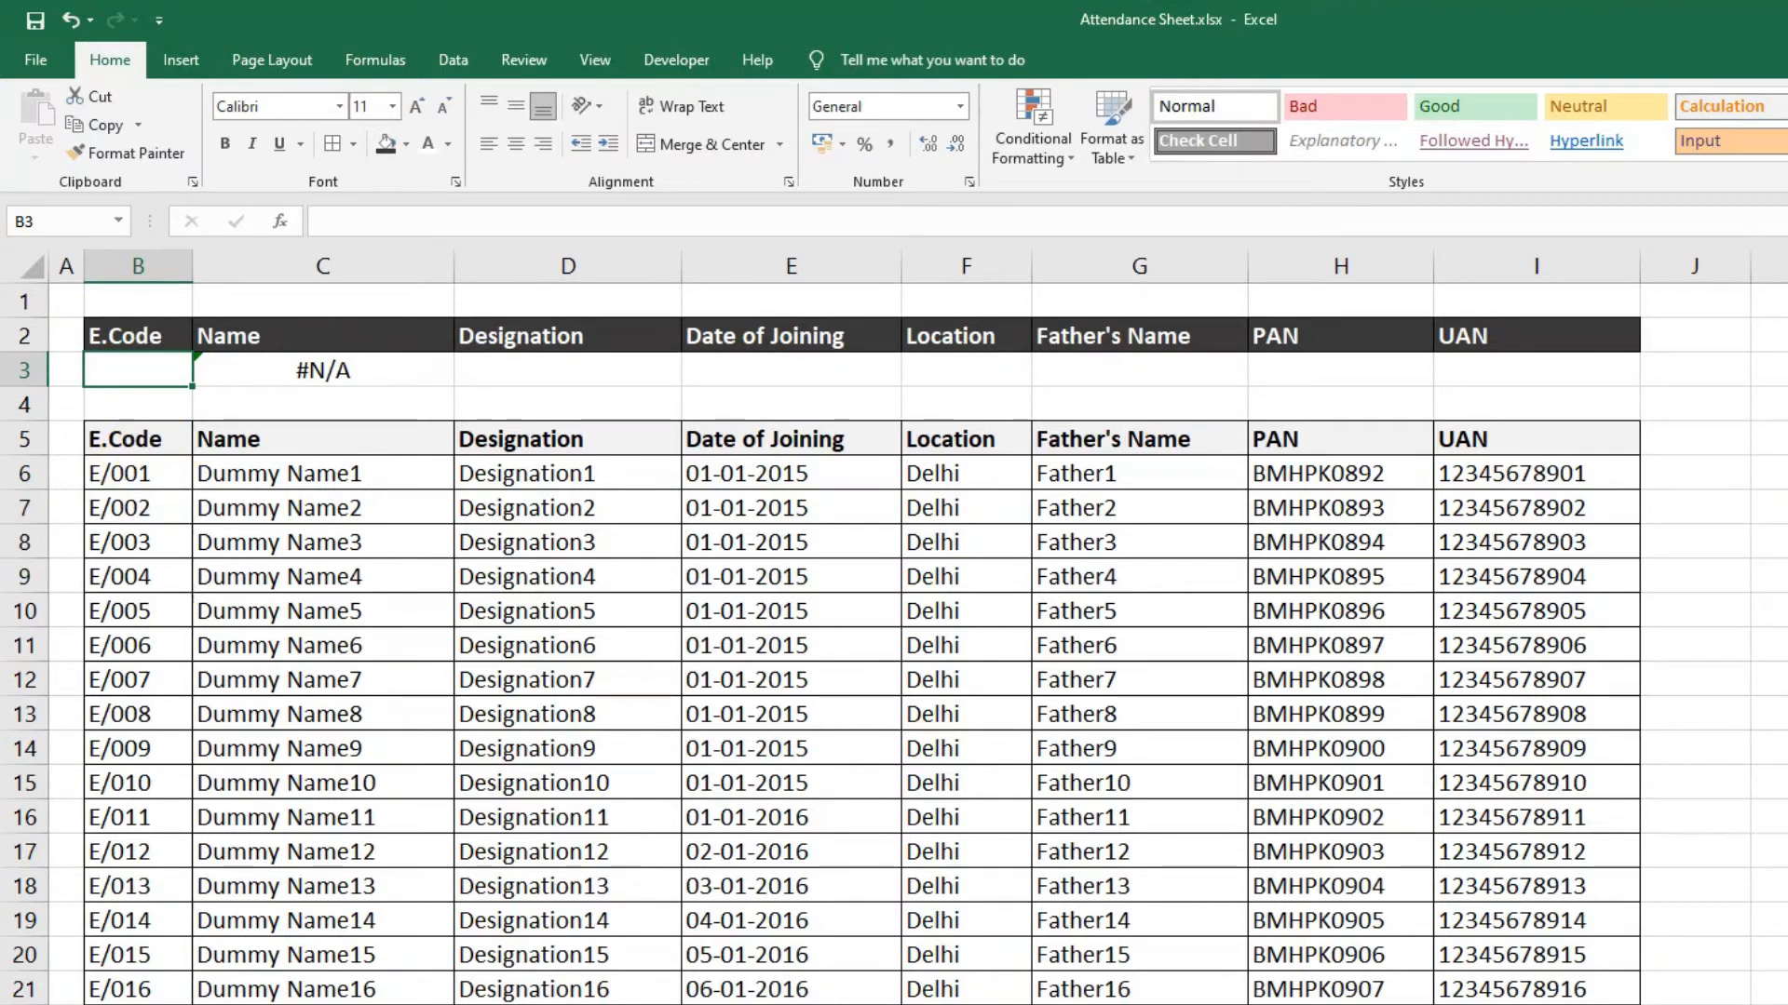
click(307, 386)
Open data validation for the E.Code cell B3 and allow only List values
click(116, 369)
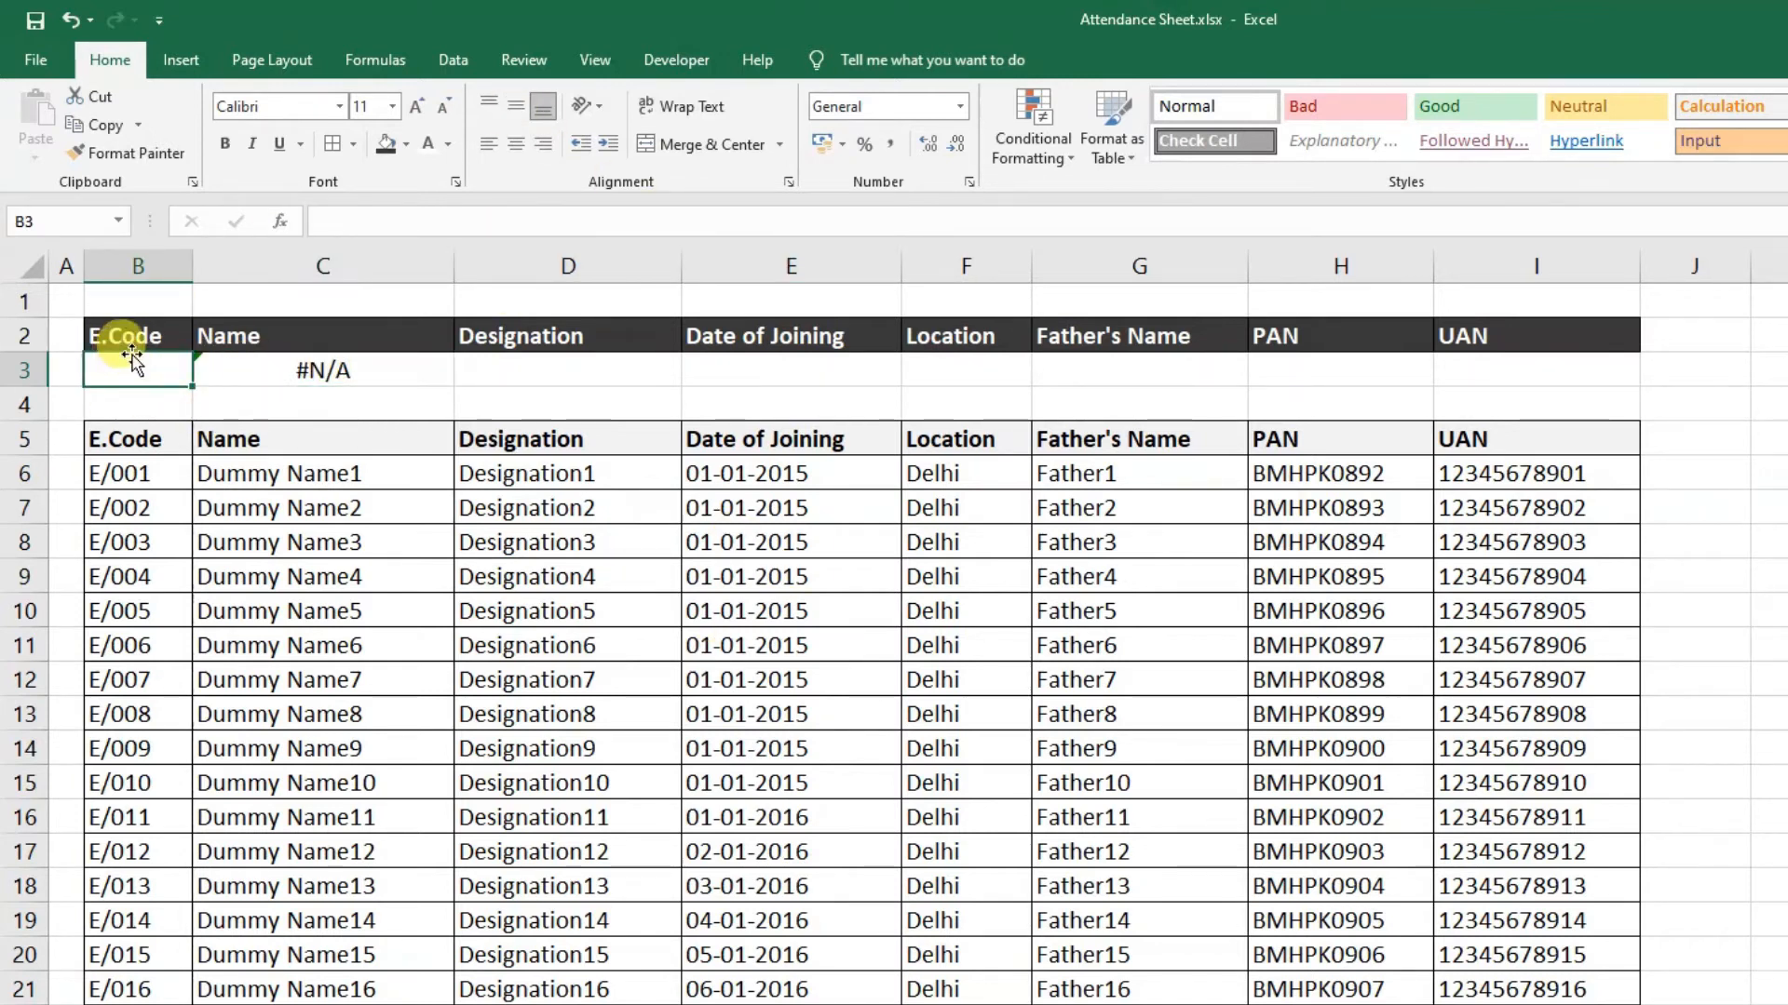
click(453, 71)
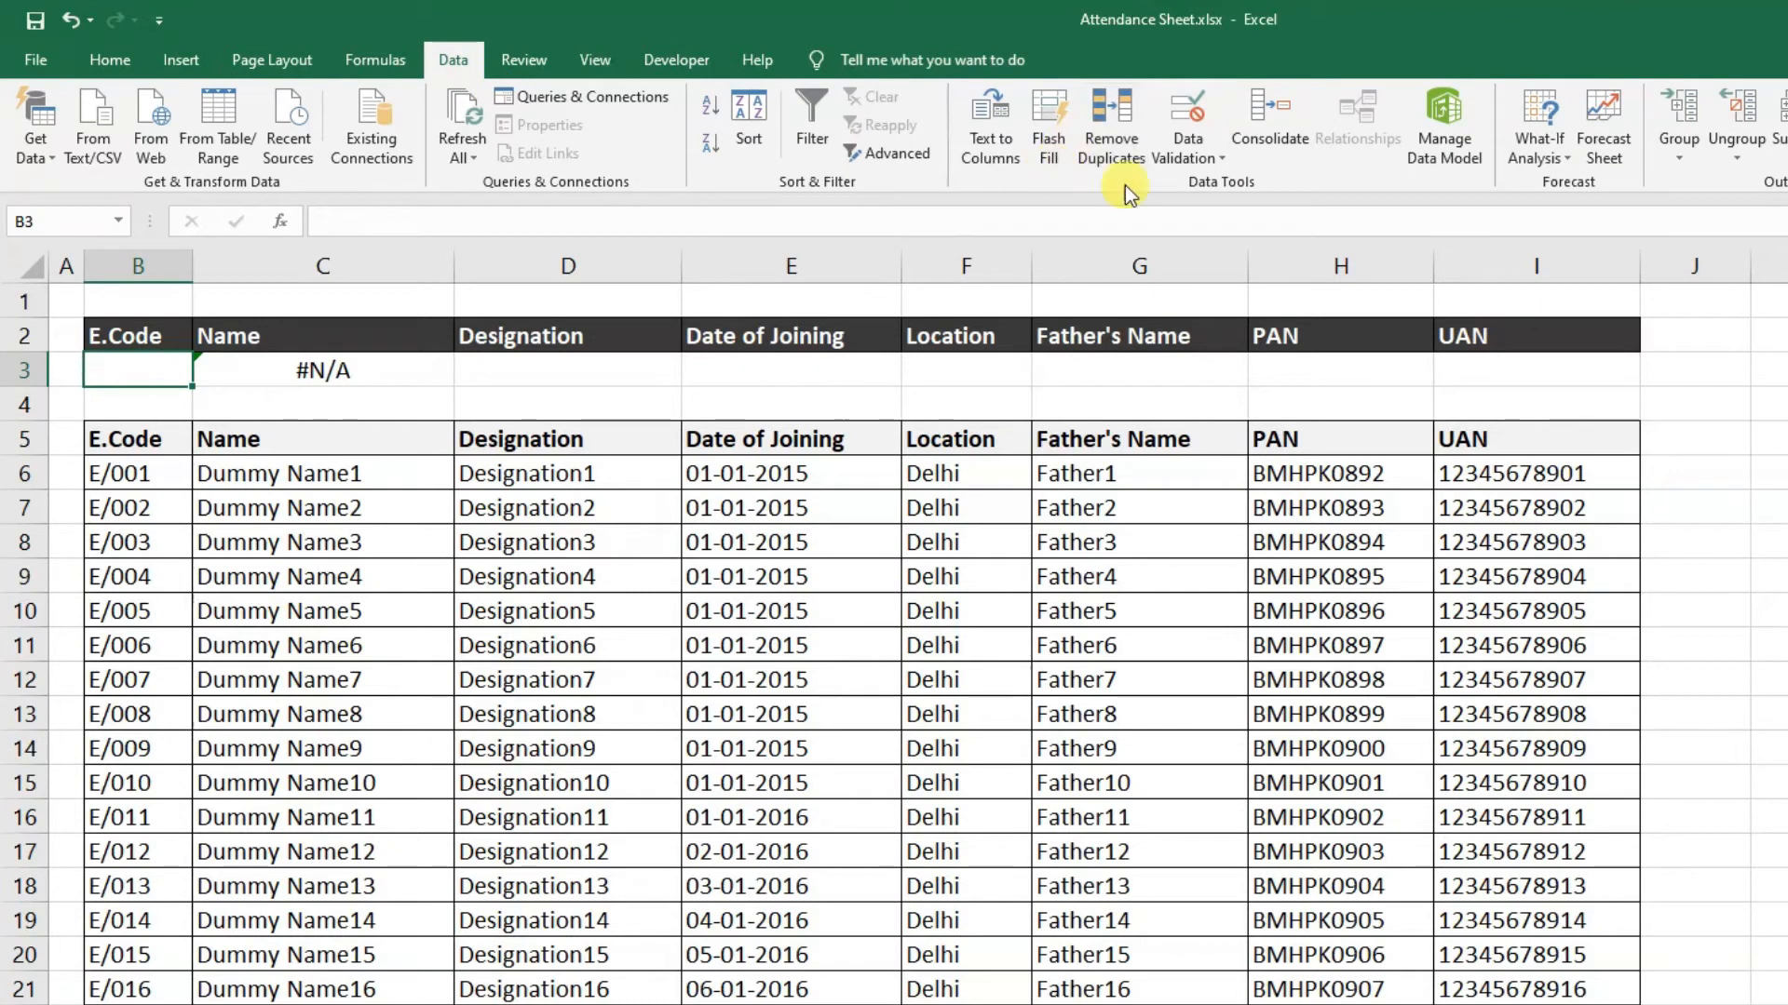
click(1184, 154)
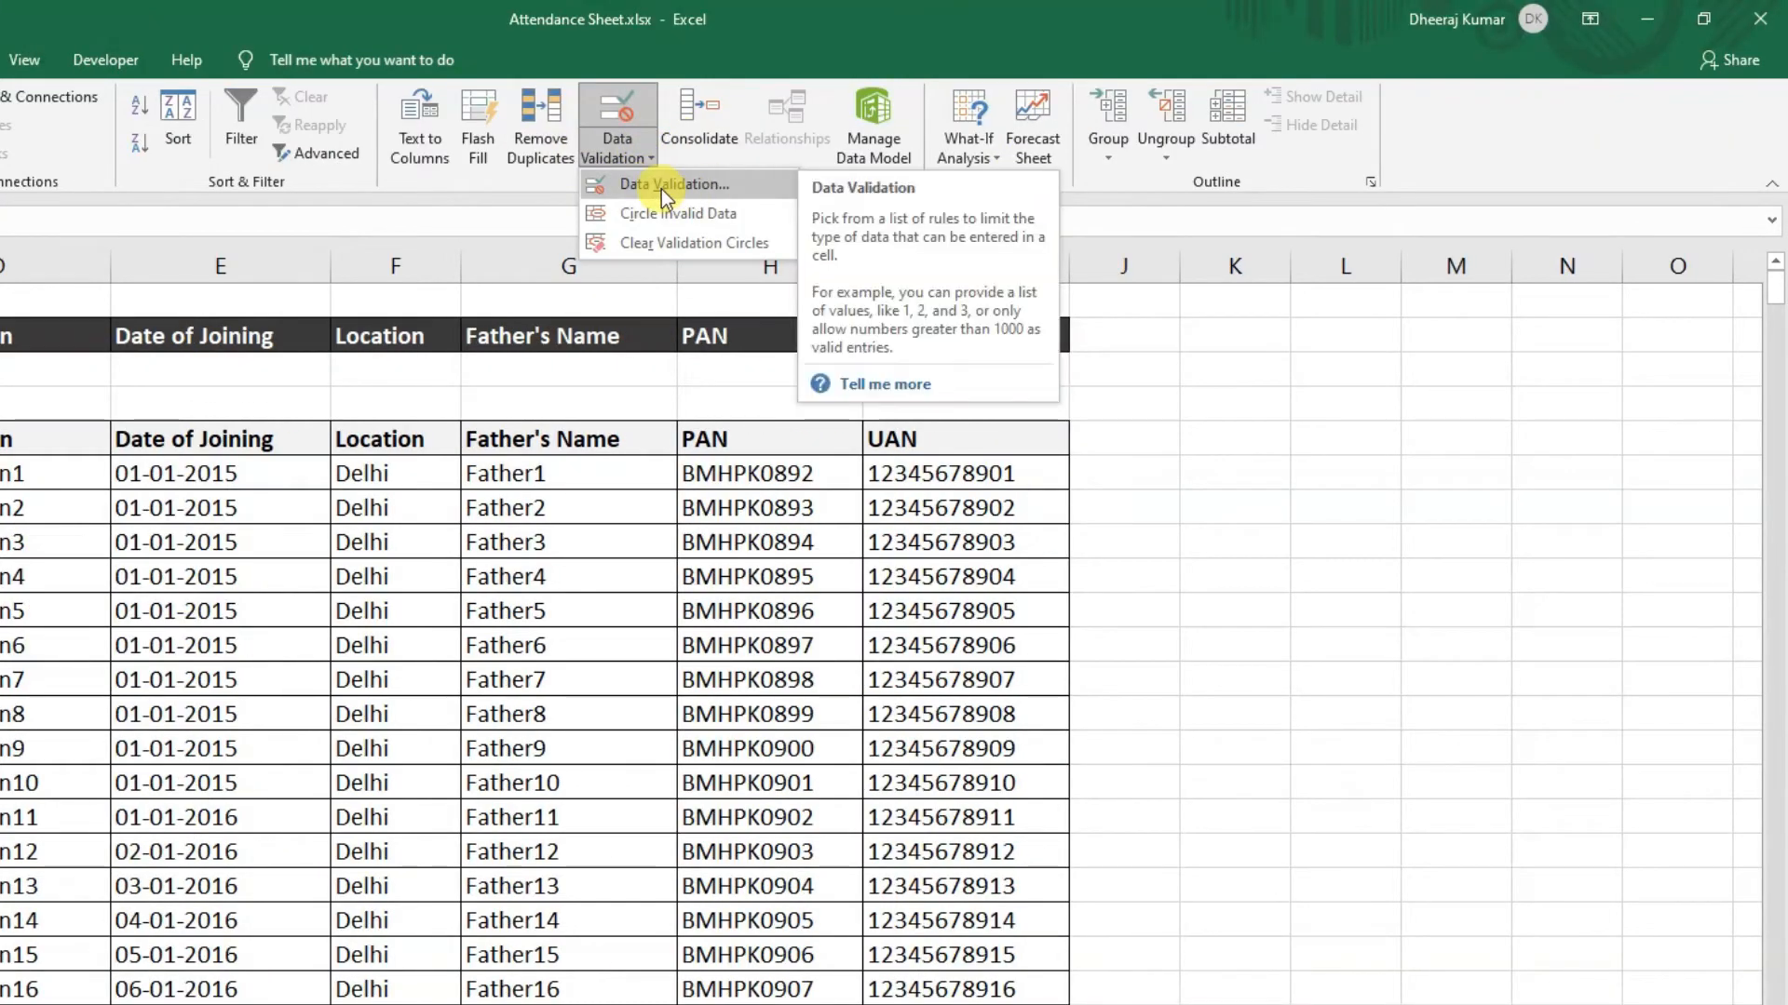
click(650, 186)
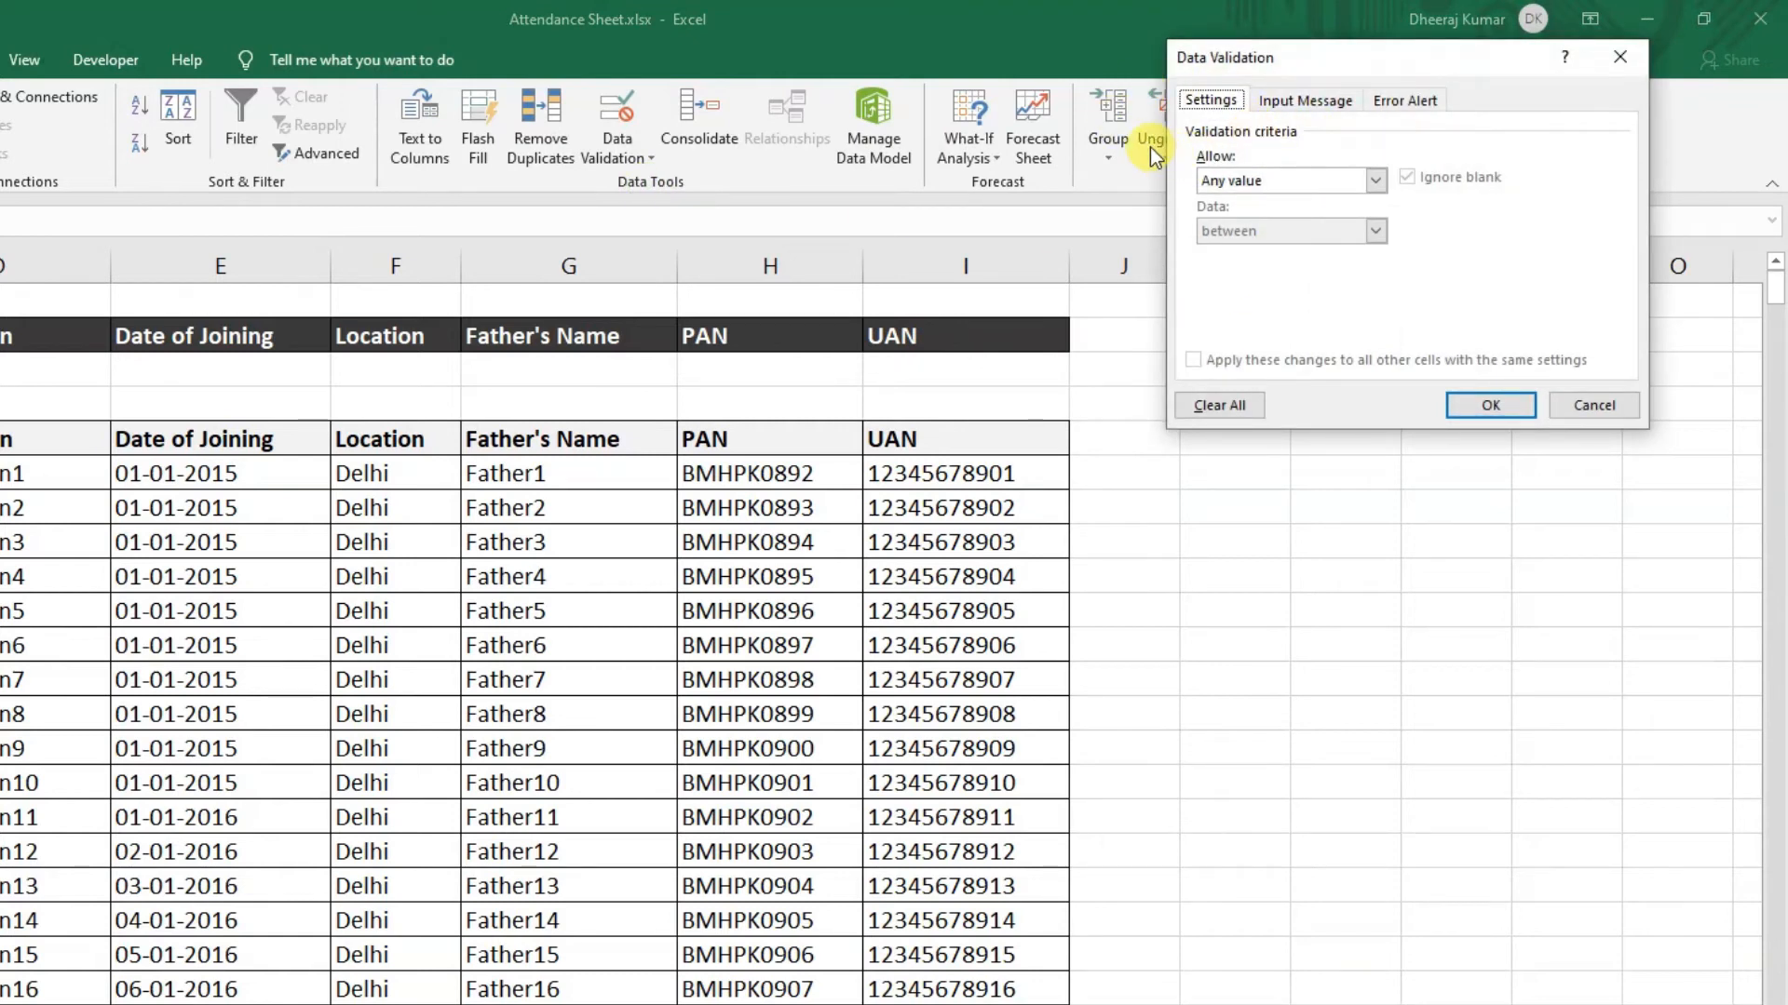
click(1242, 182)
click(1255, 248)
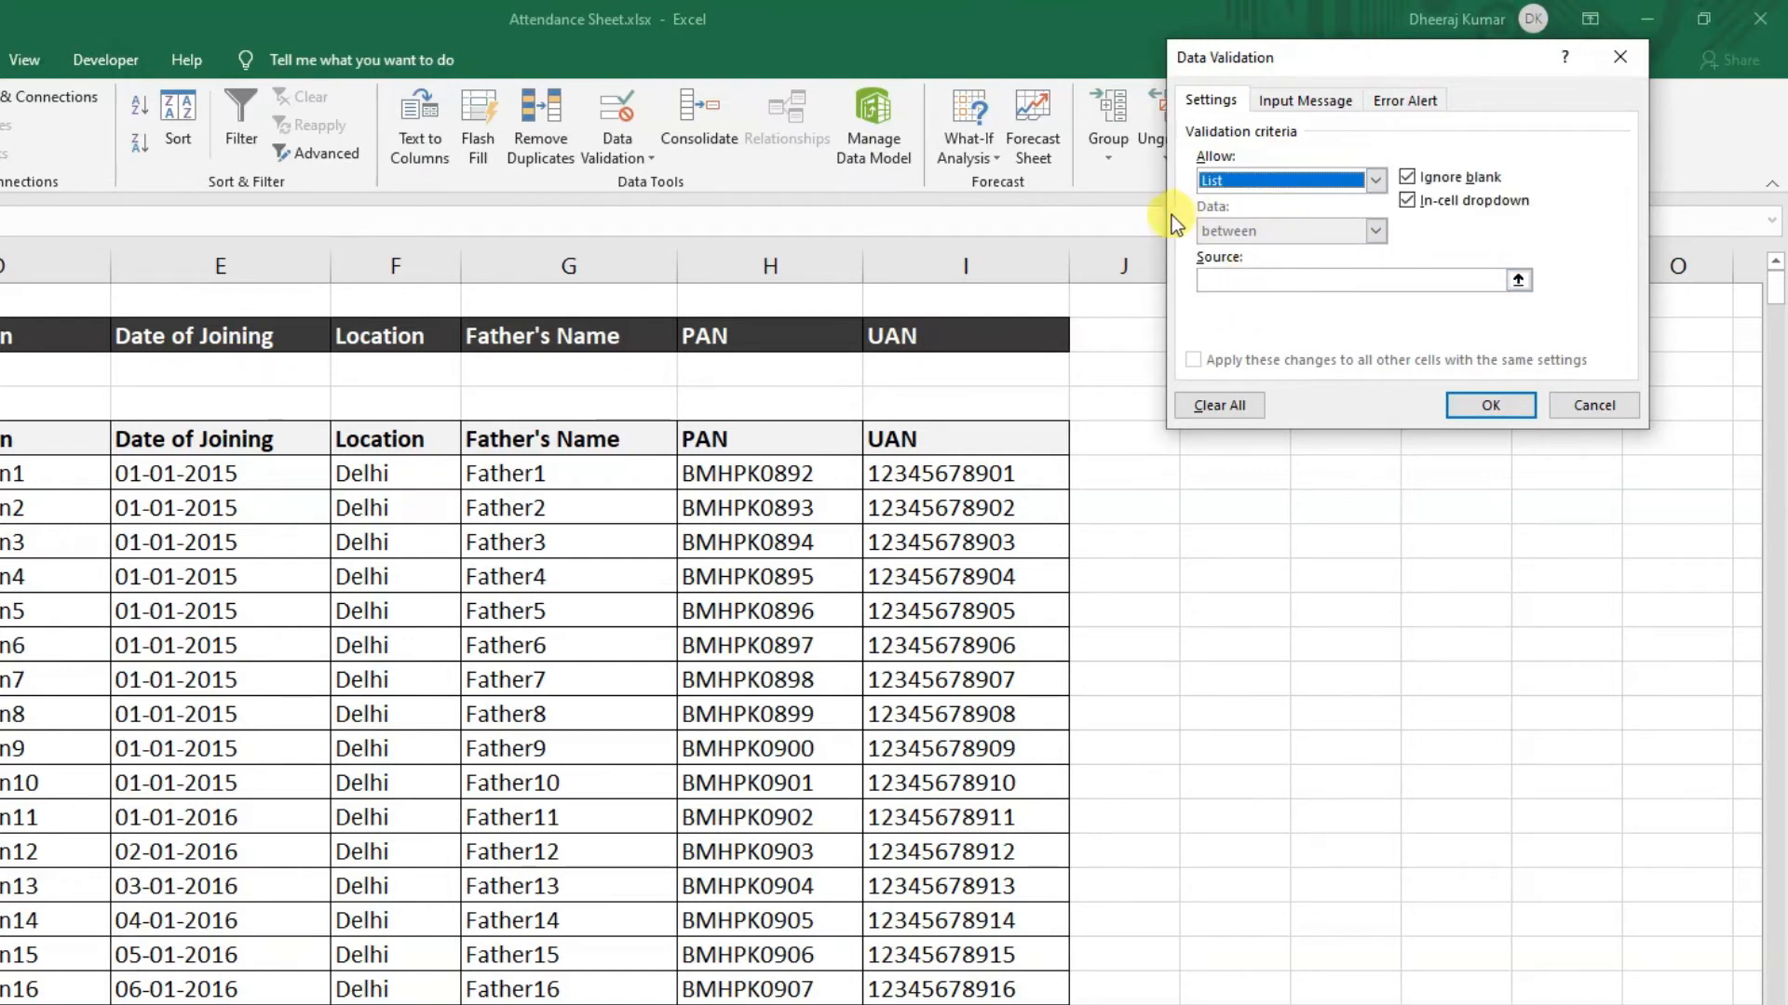
Set the validation list source to the table's E.Code values, =$B$6:$B$505, and apply the rule
click(1228, 278)
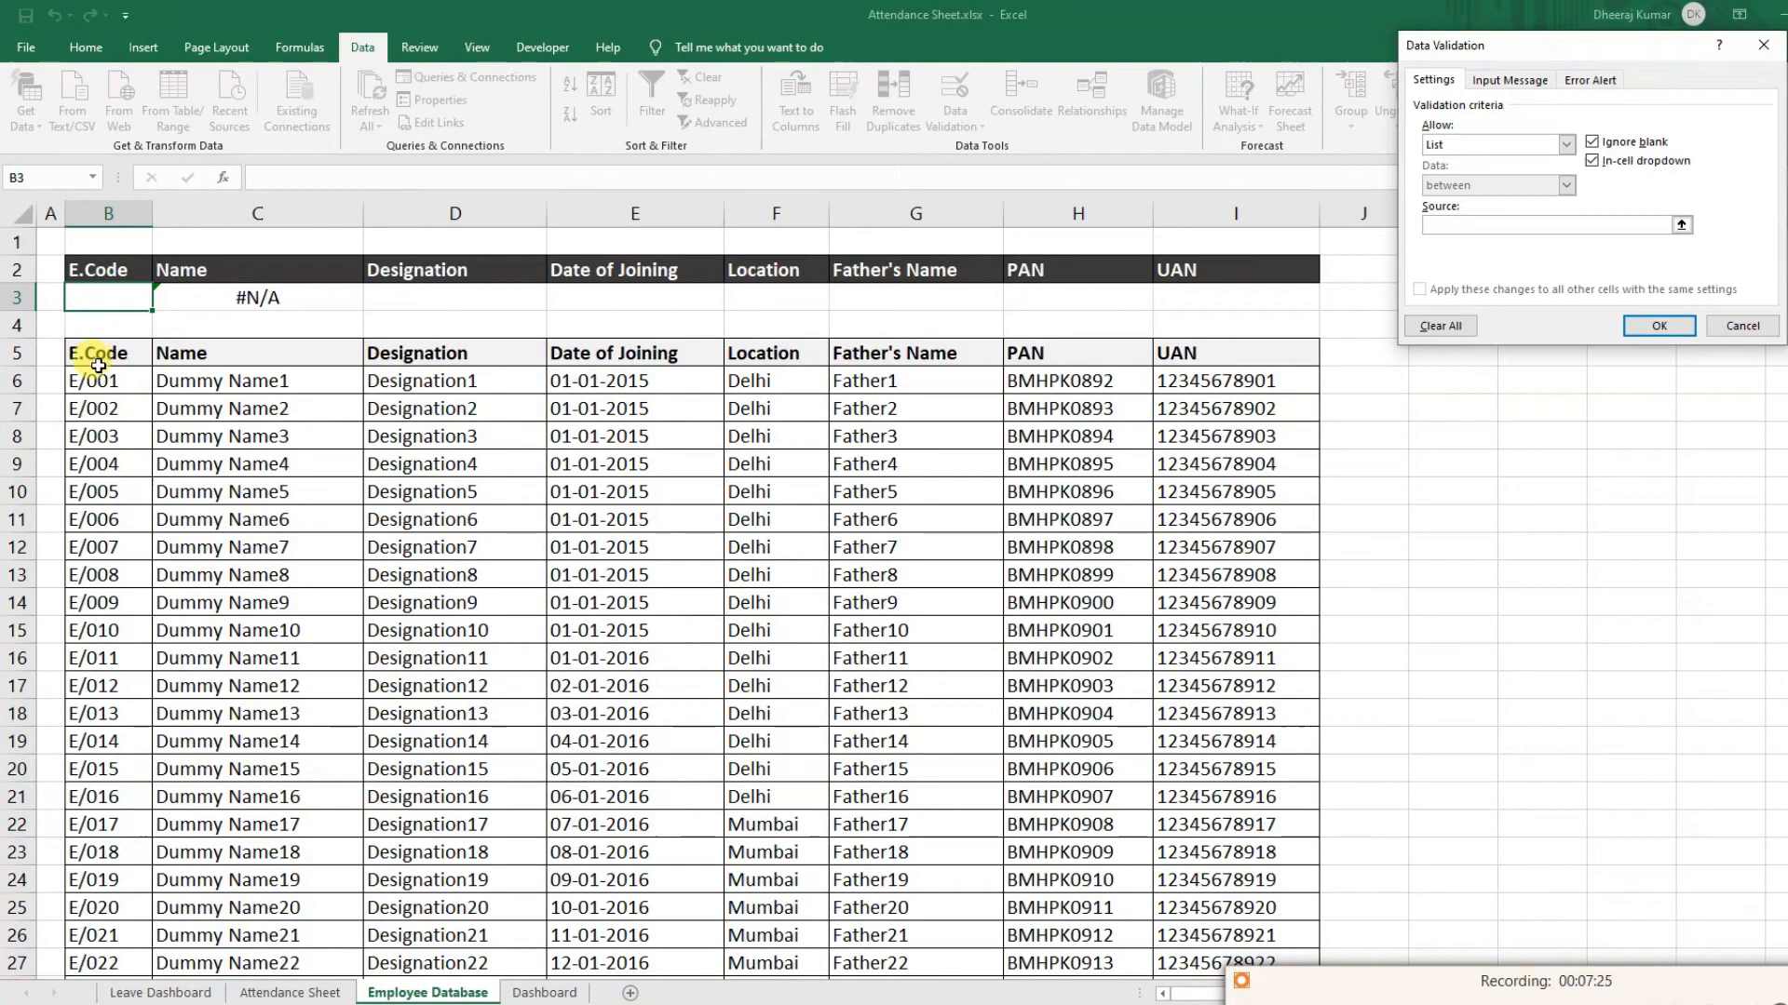
click(100, 374)
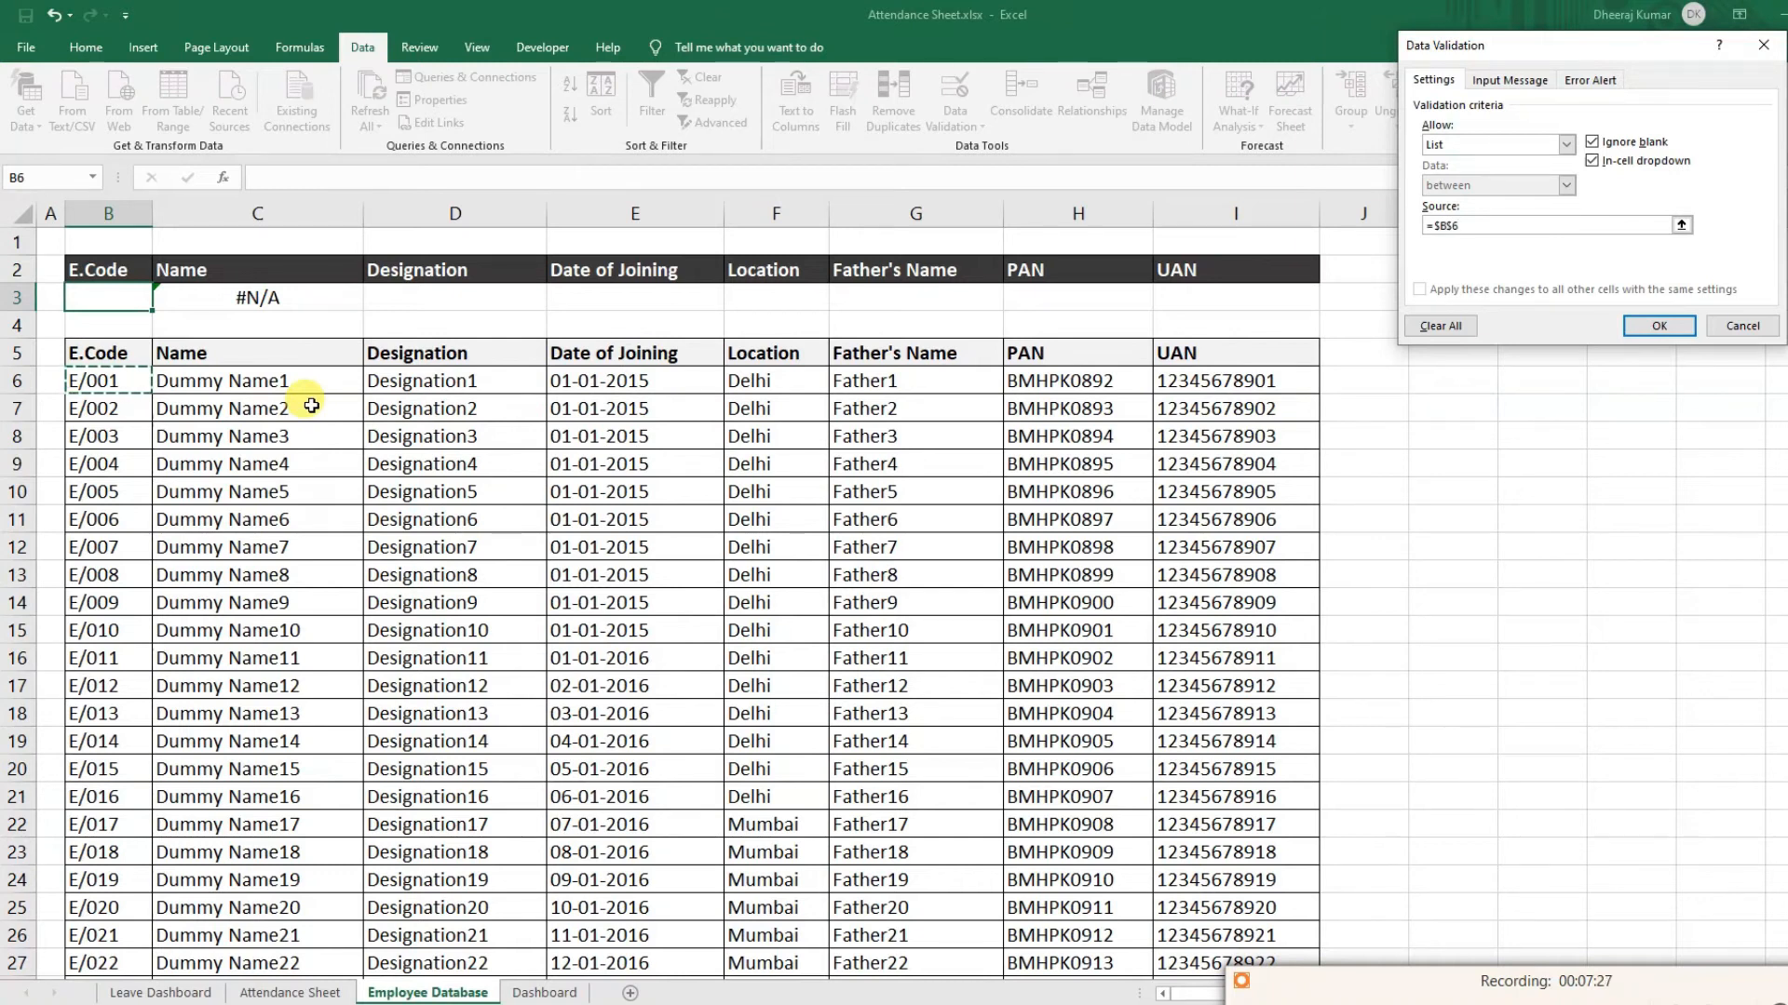
key(ctrl+shift+Down)
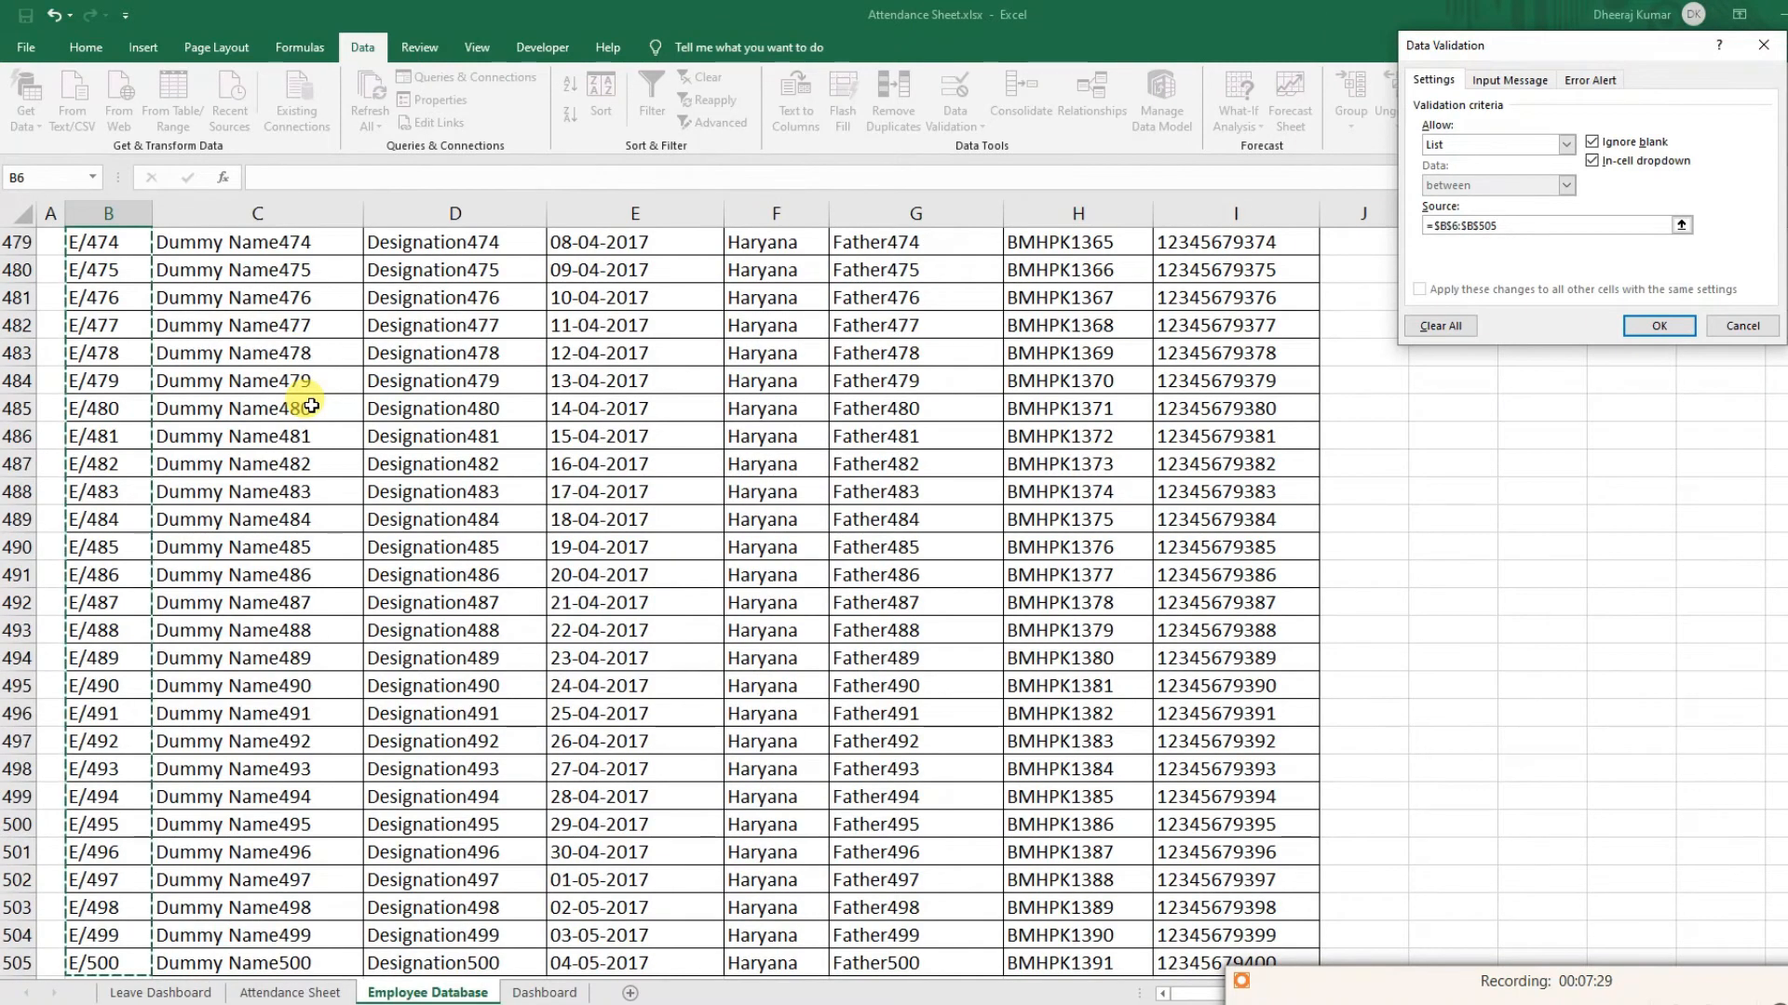
click(1662, 333)
Choose E/049 from the E.Code dropdown in B3 to test the validation list
click(121, 453)
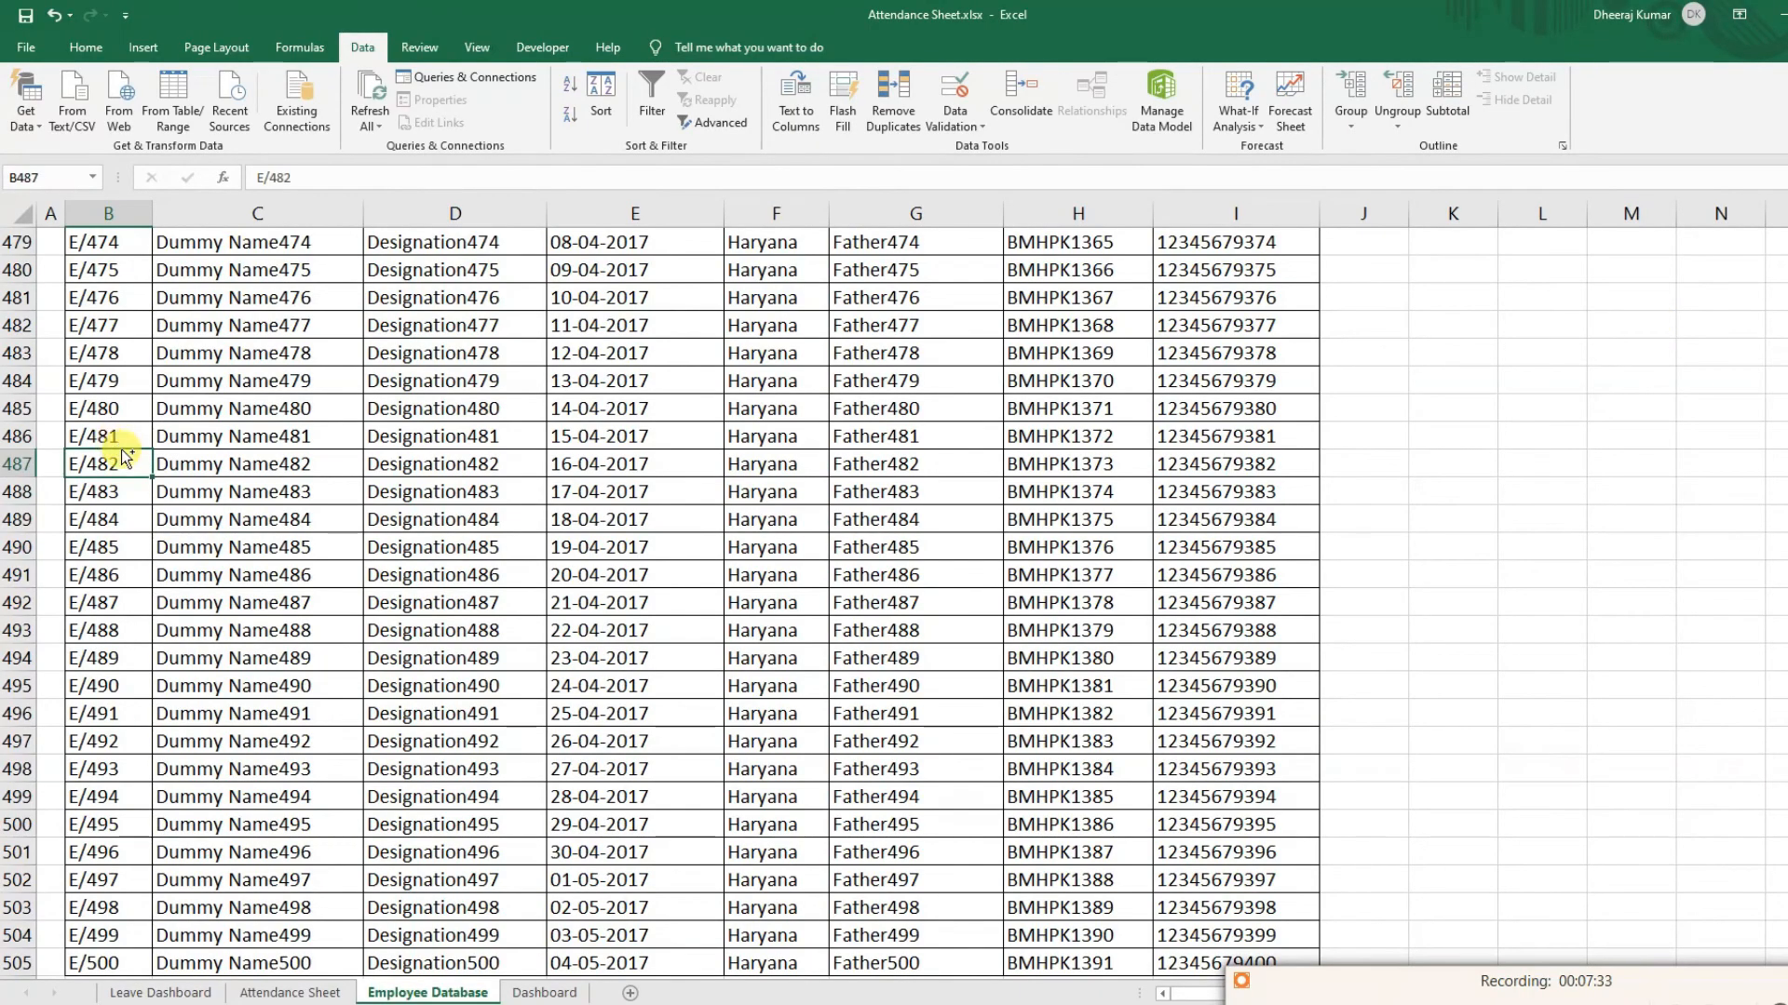
key(ctrl+Up)
scroll(149, 434, up, 2)
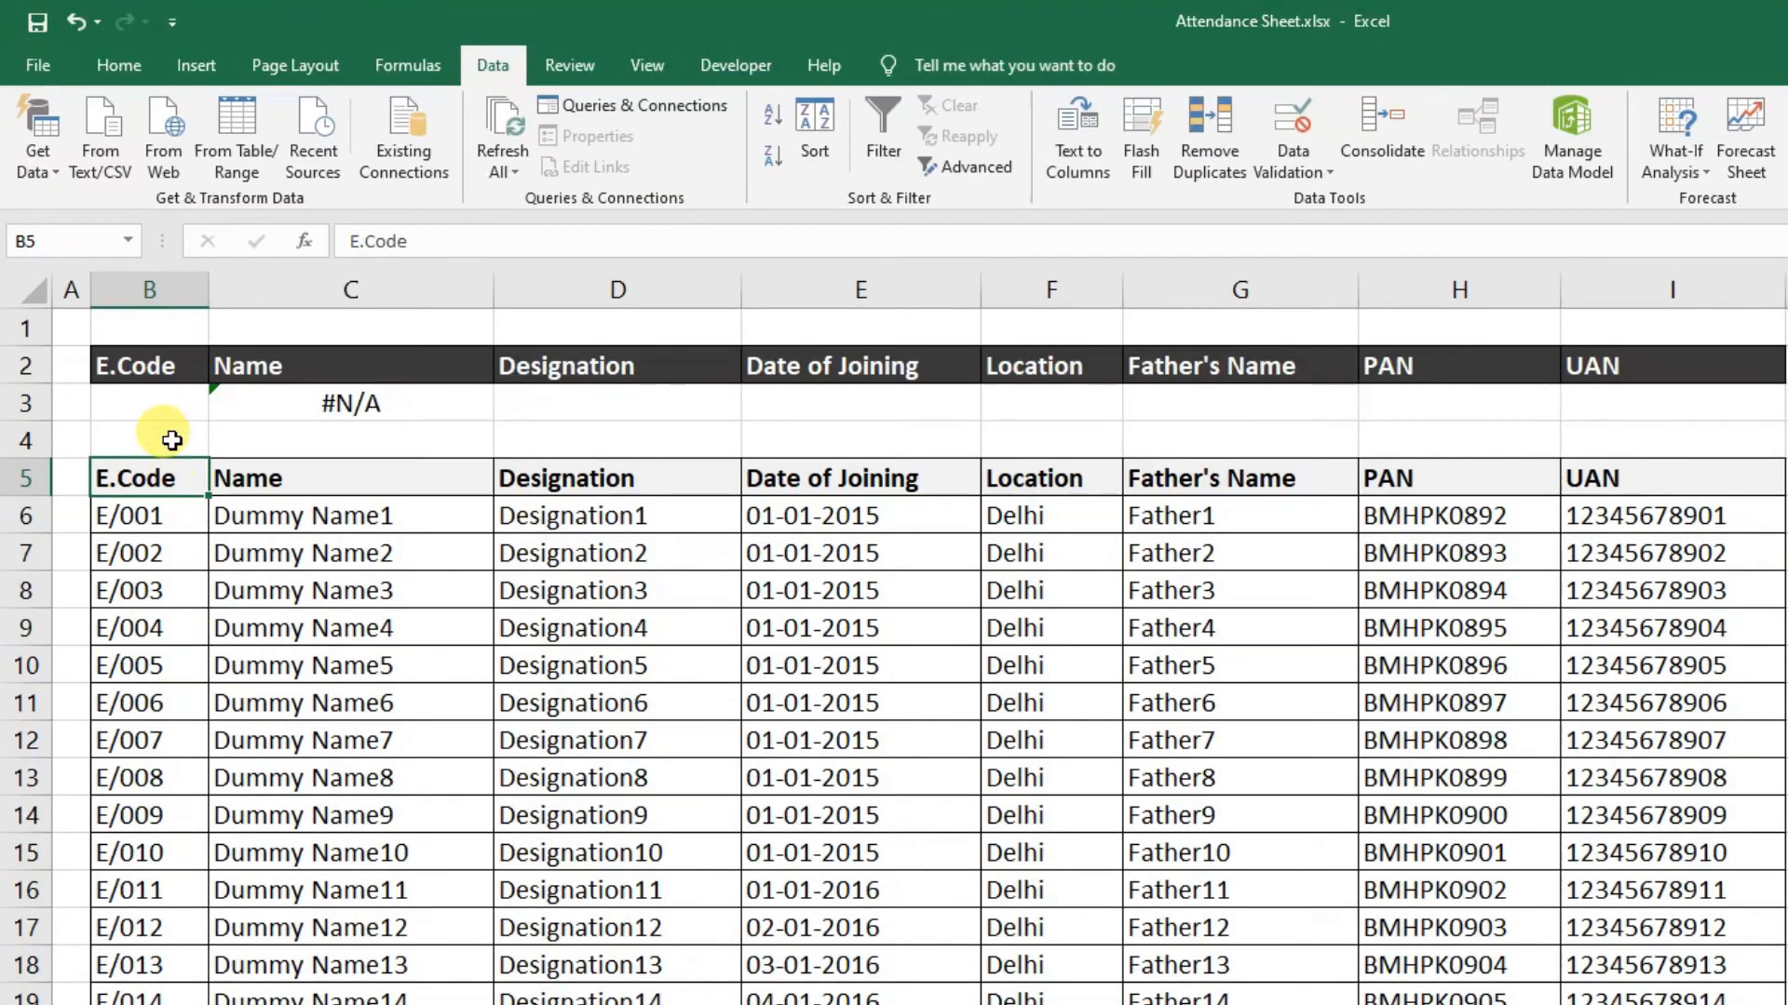
click(166, 408)
click(220, 410)
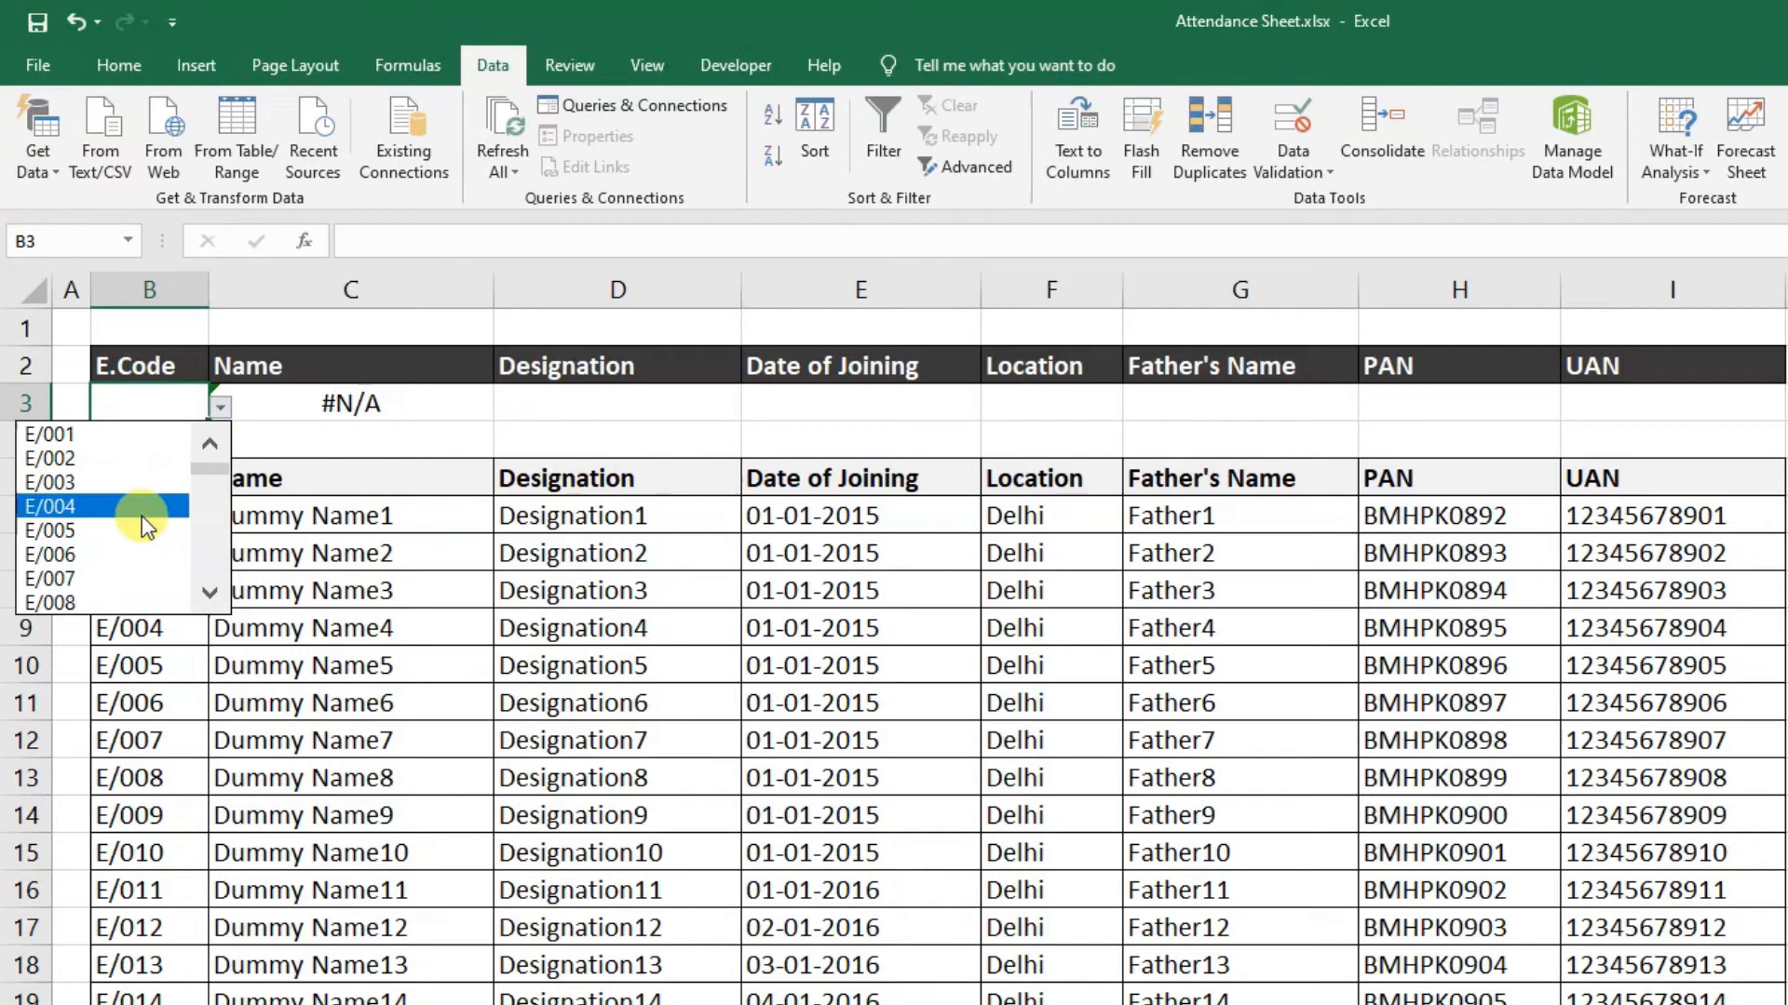
click(209, 592)
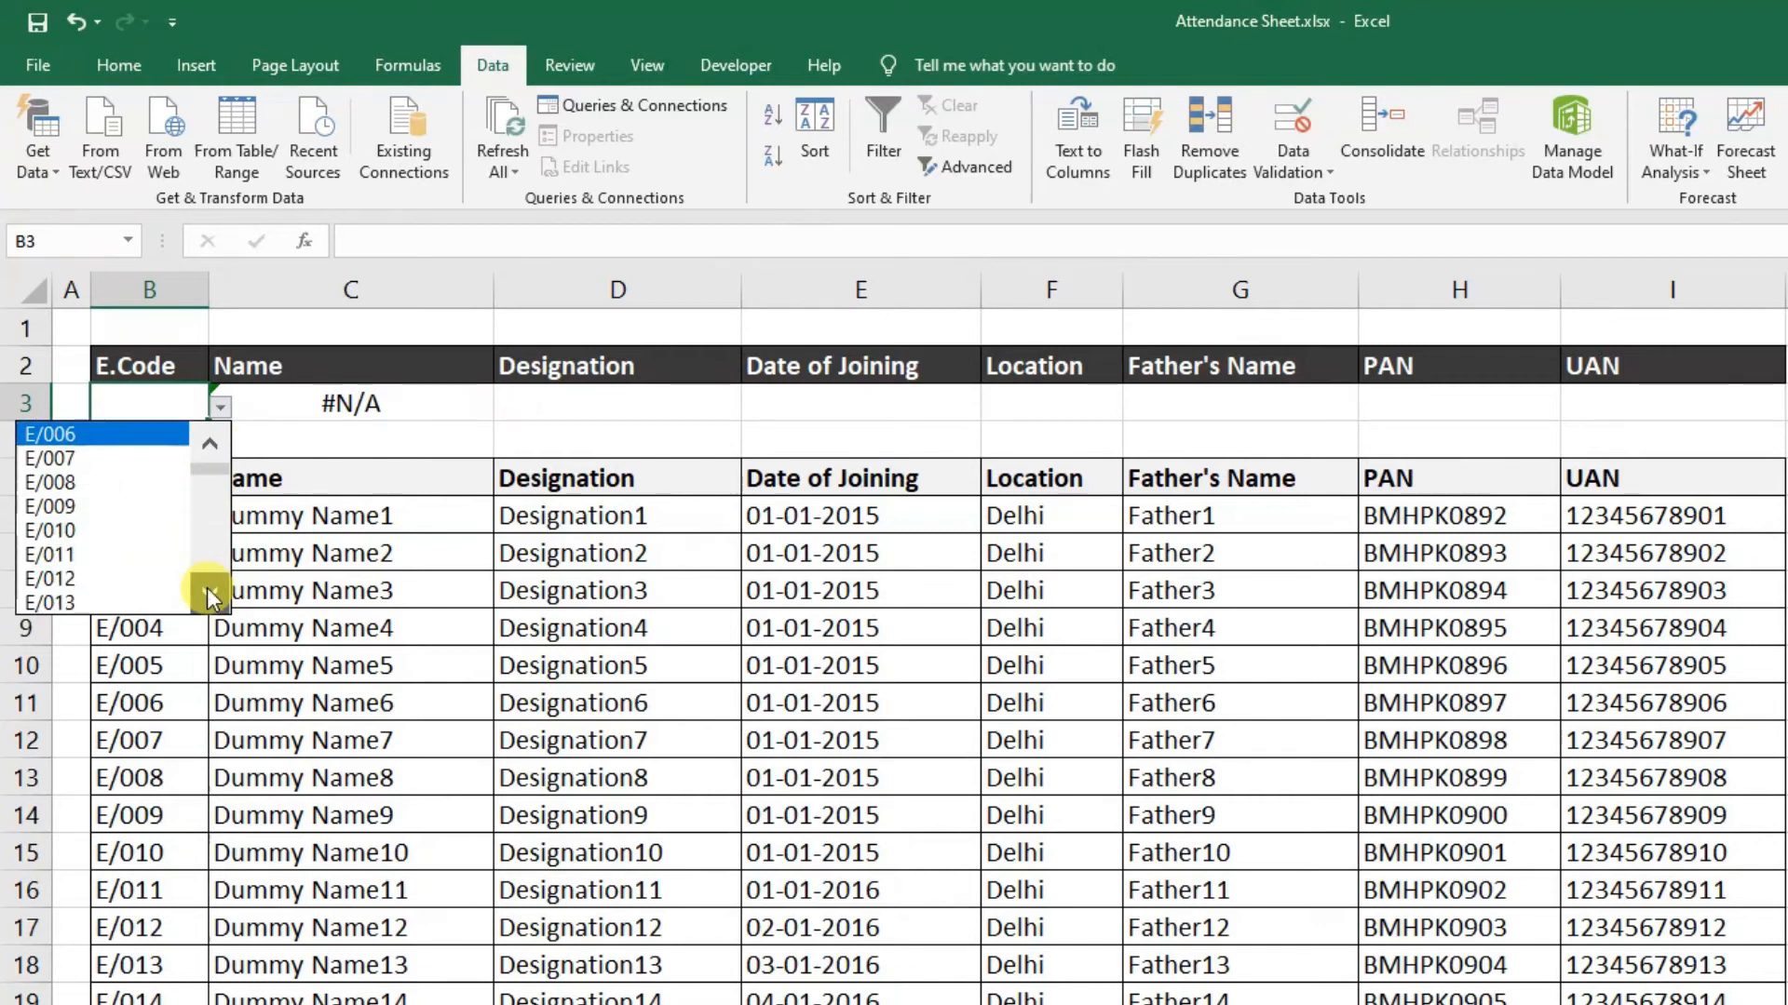
drag(207, 589, 199, 566)
click(100, 556)
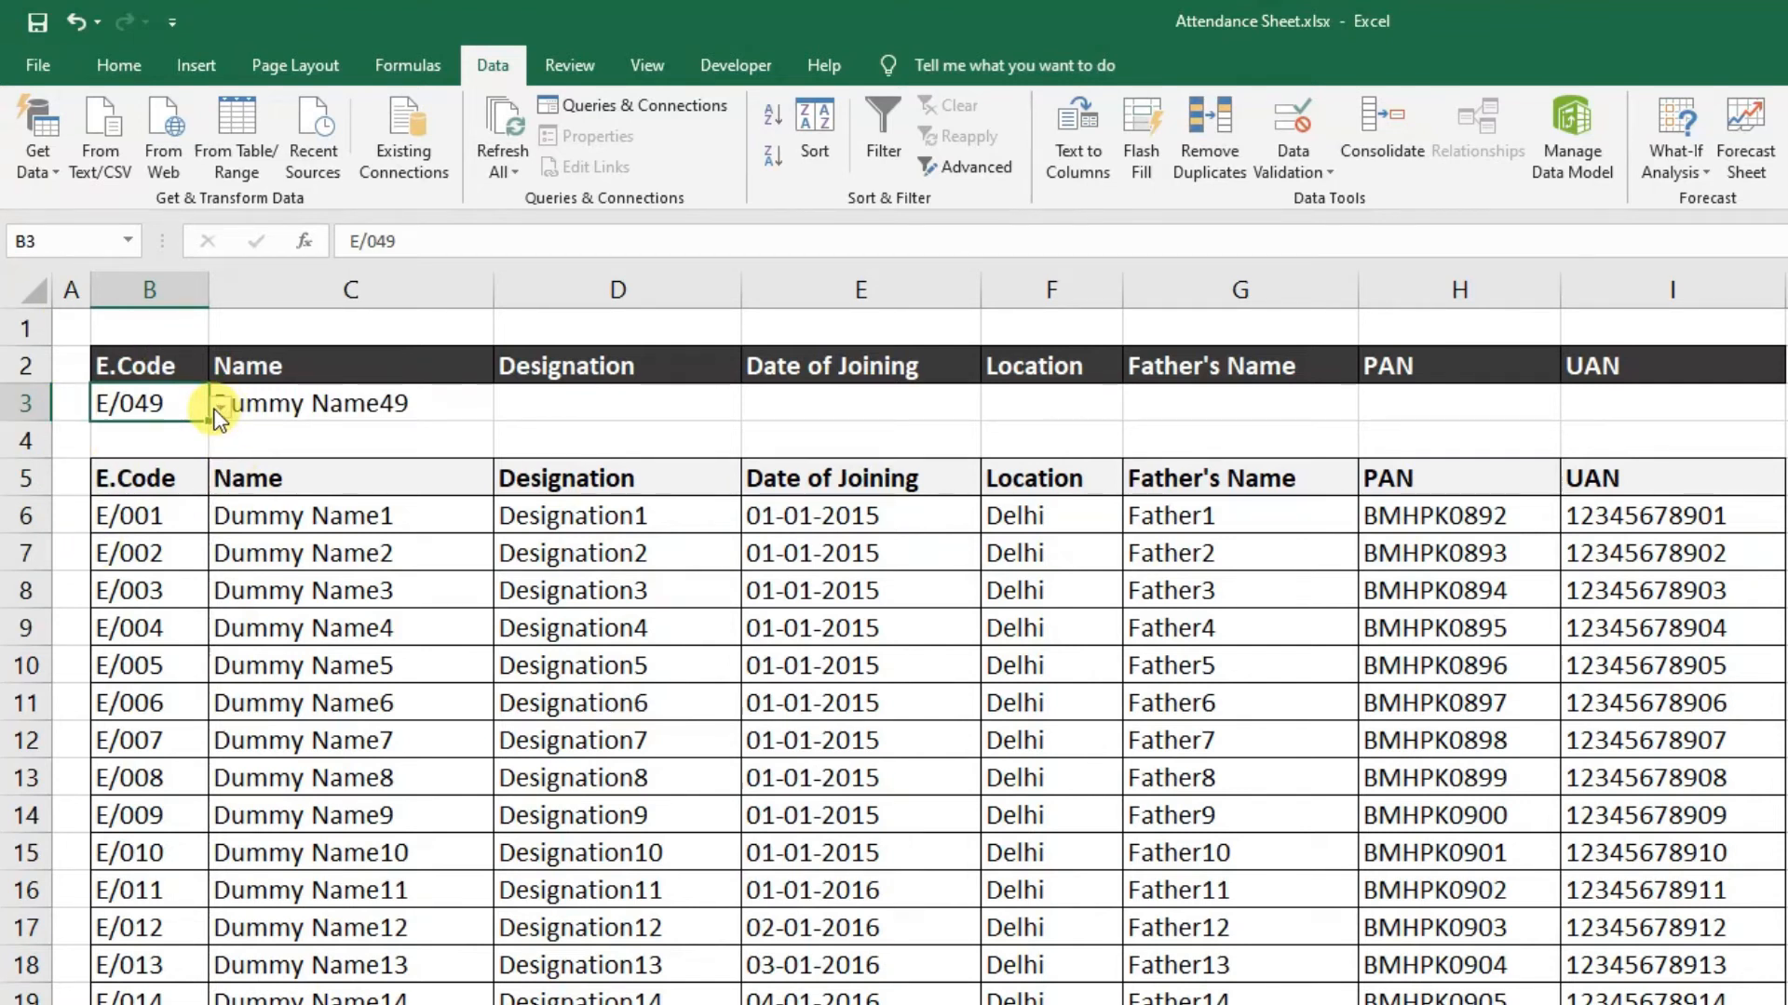
Try to enter the unlisted code E/0004 in B3 to test the validation rule
text(E/)
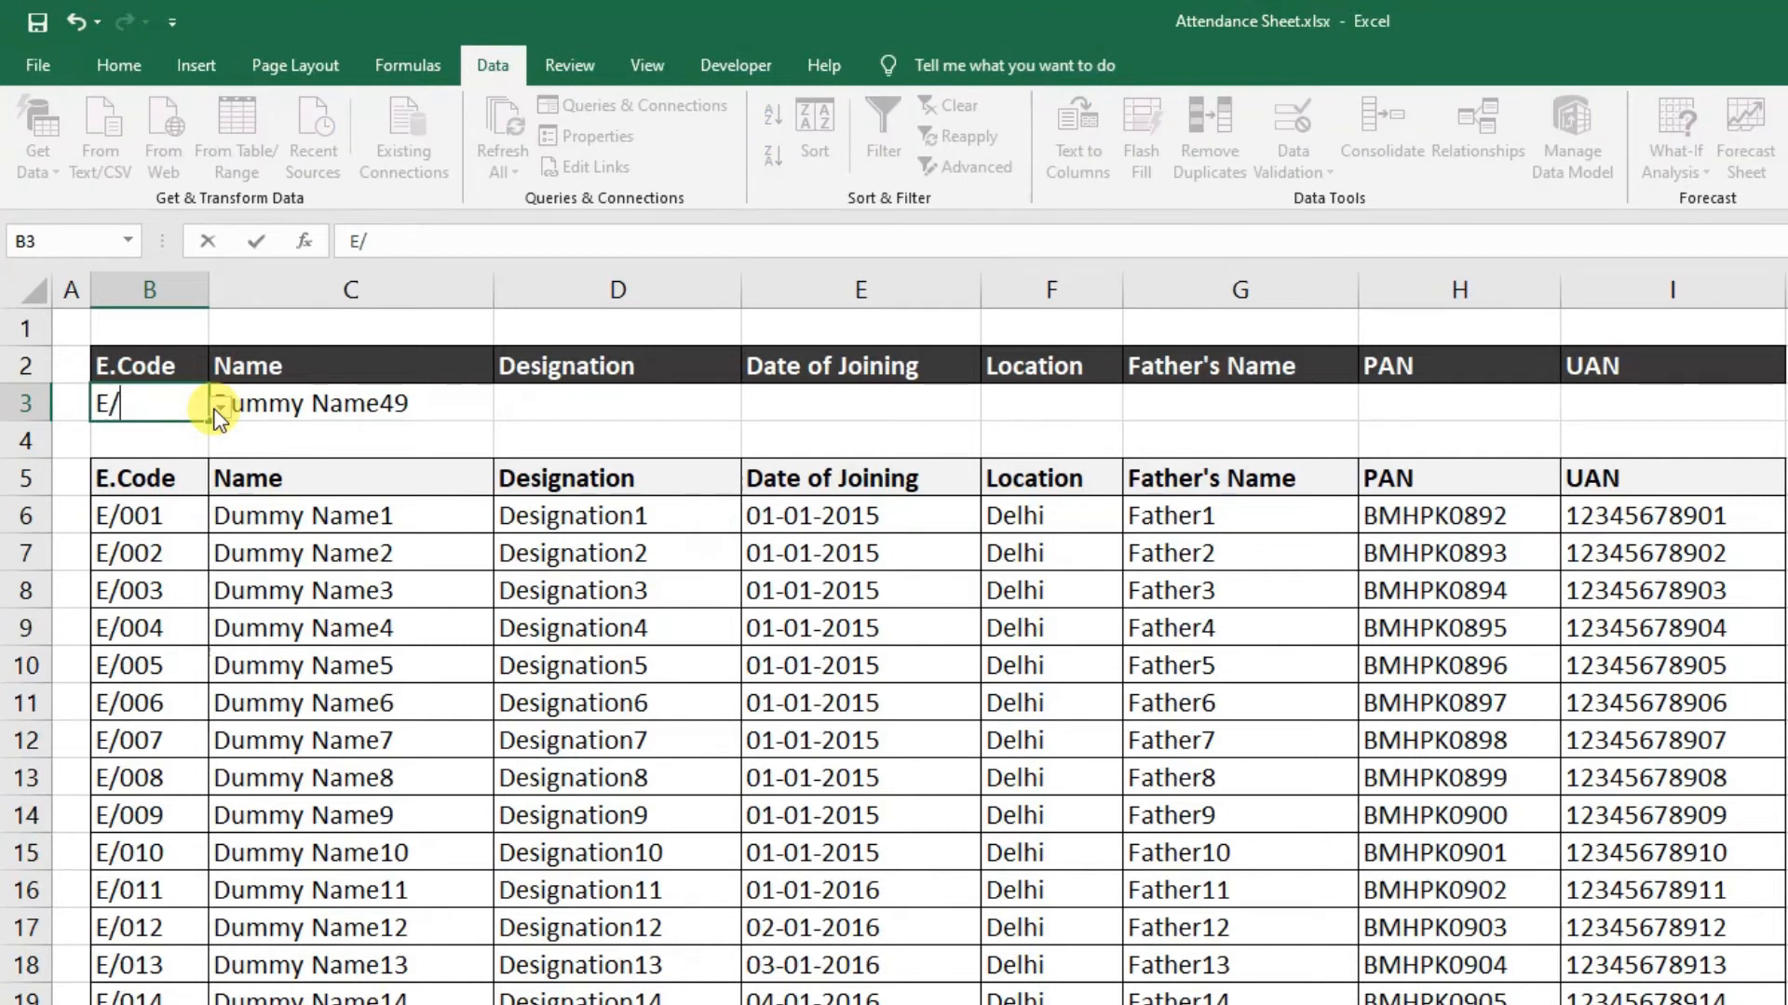
key(Return)
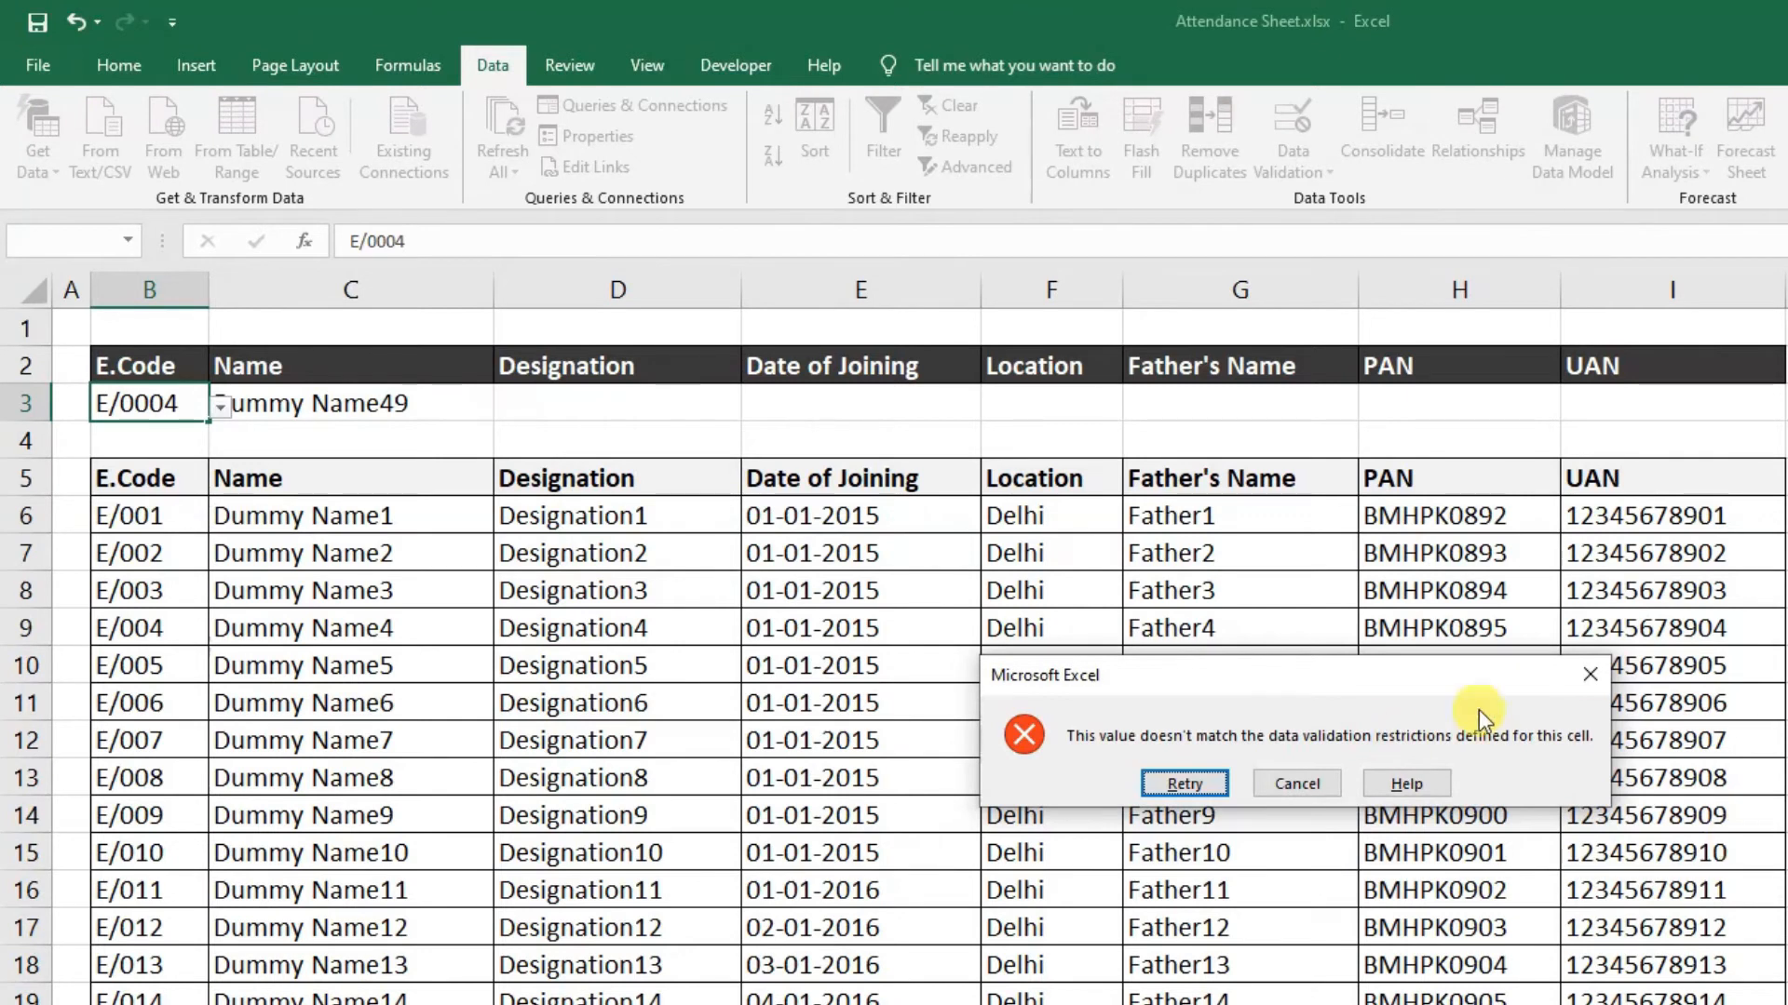
click(1588, 677)
Set the E.Code in B3 to E/001
click(229, 400)
click(170, 400)
click(219, 403)
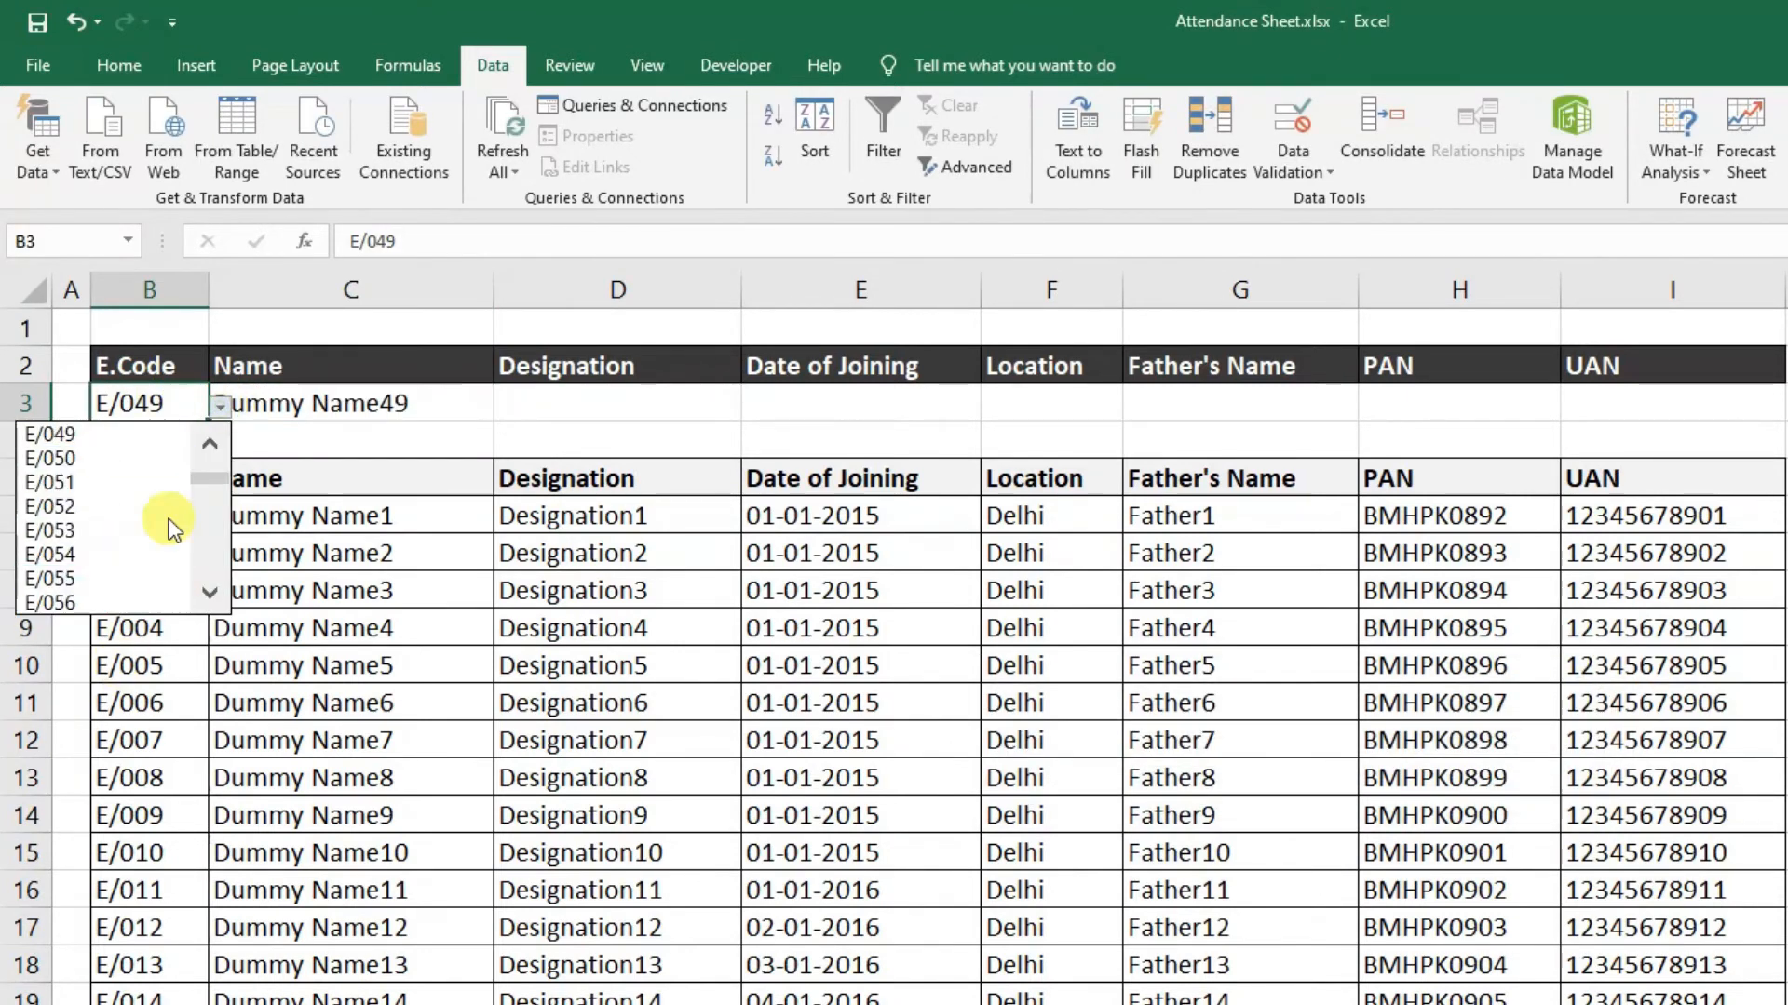
click(140, 400)
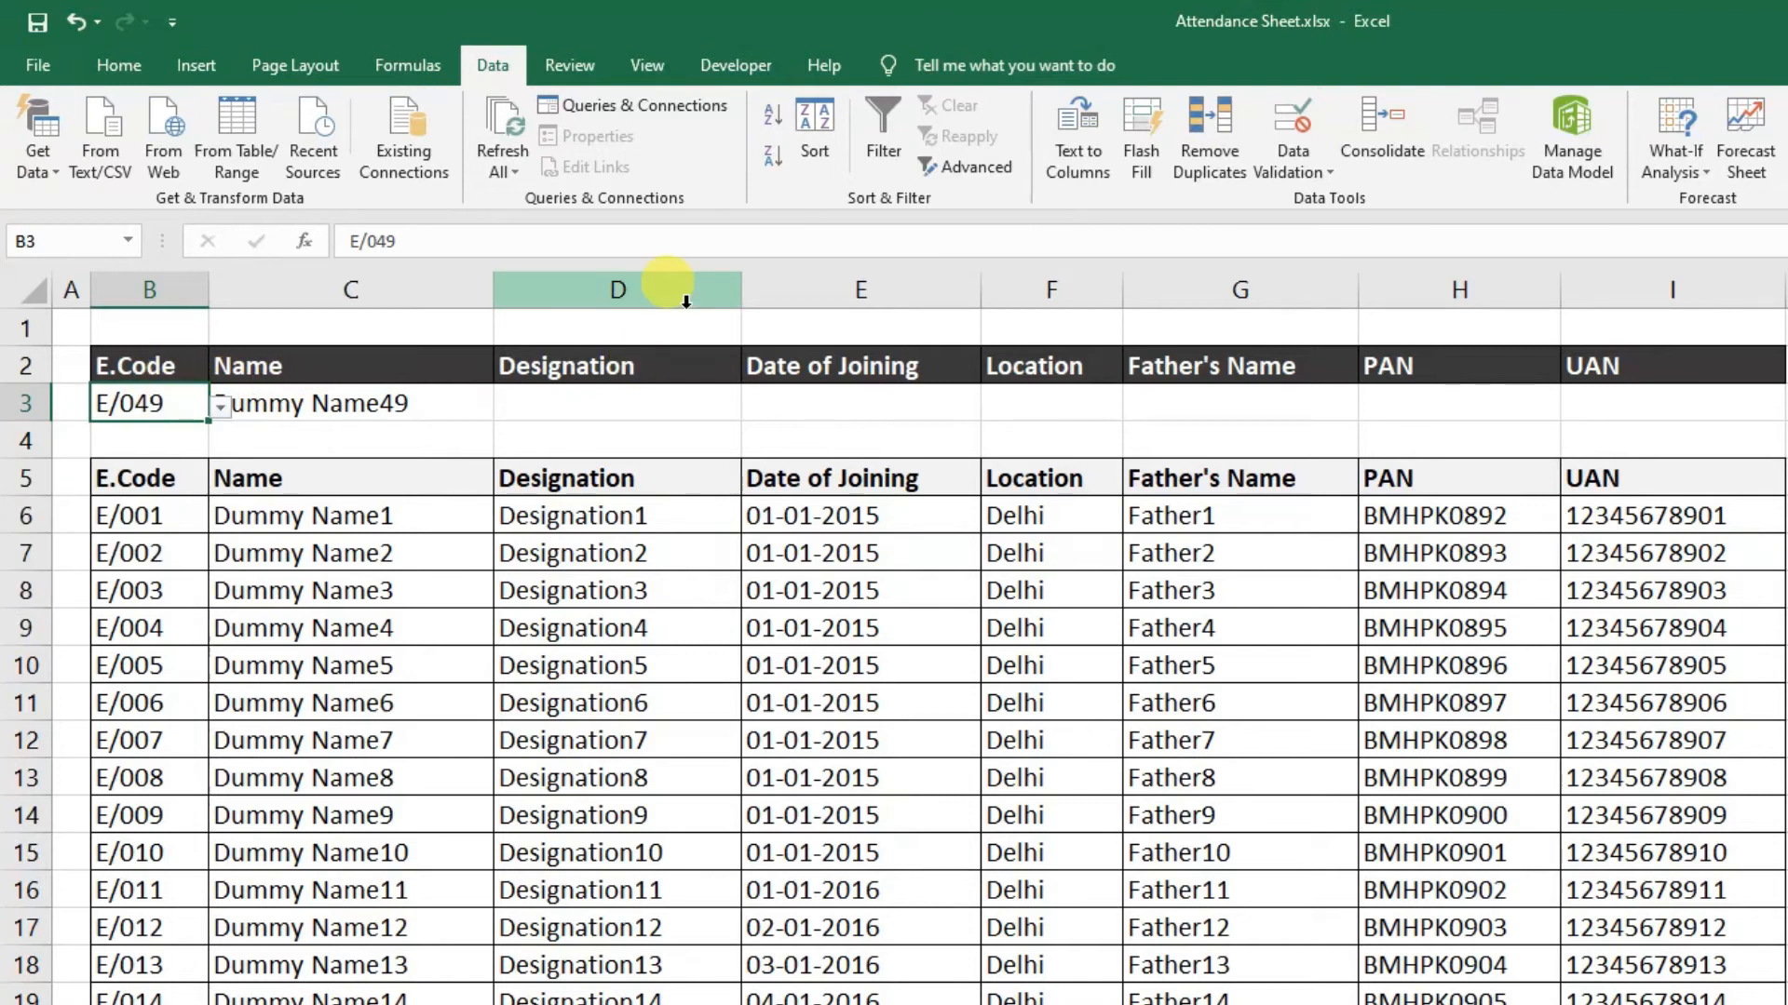
key(BackSpace)
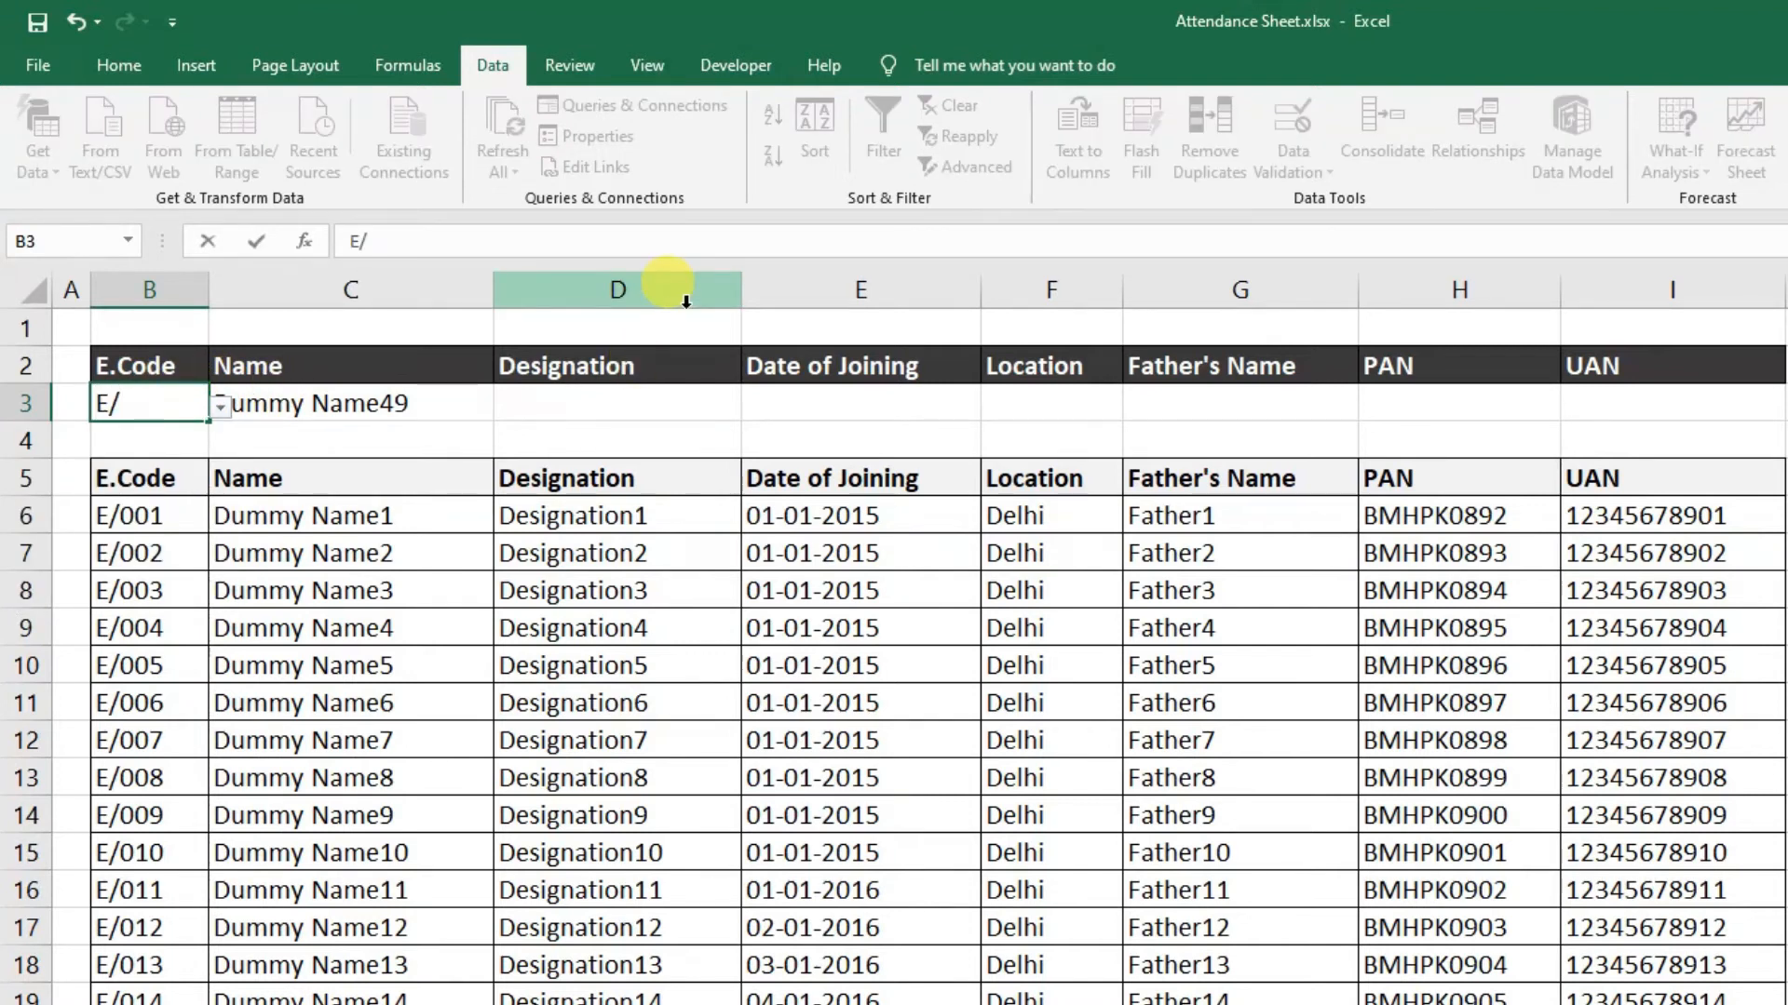
key(Return)
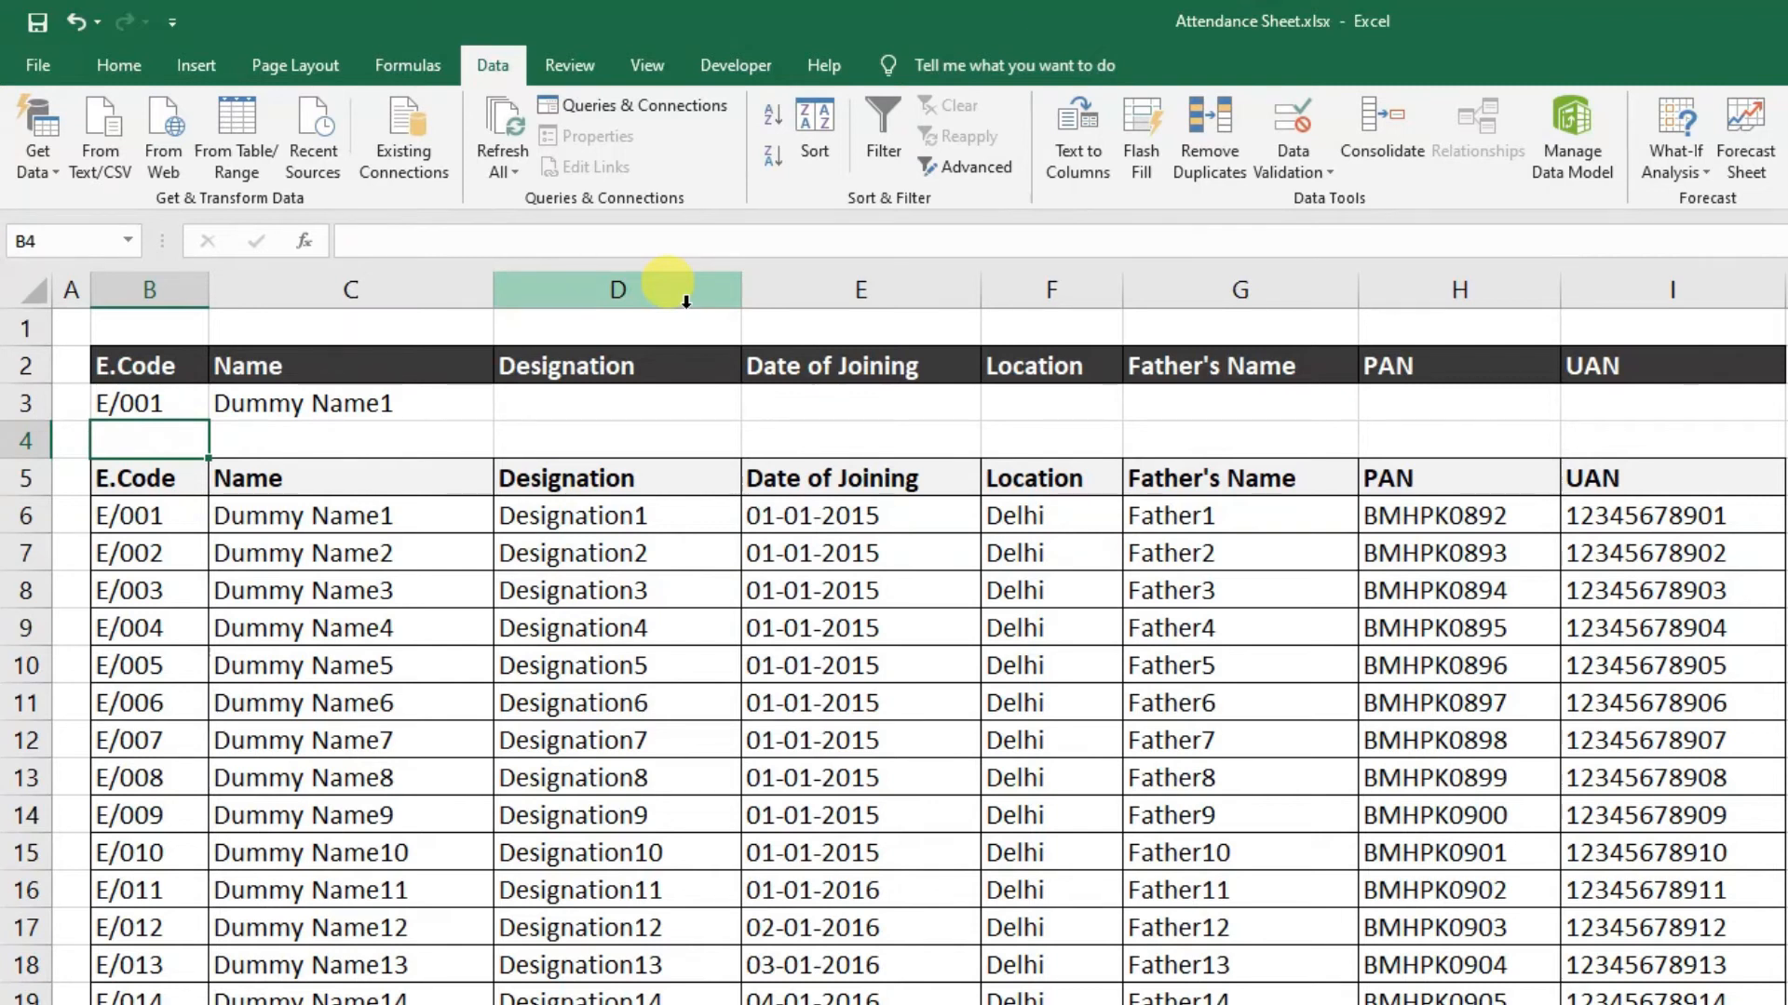
key(Right)
key(Up)
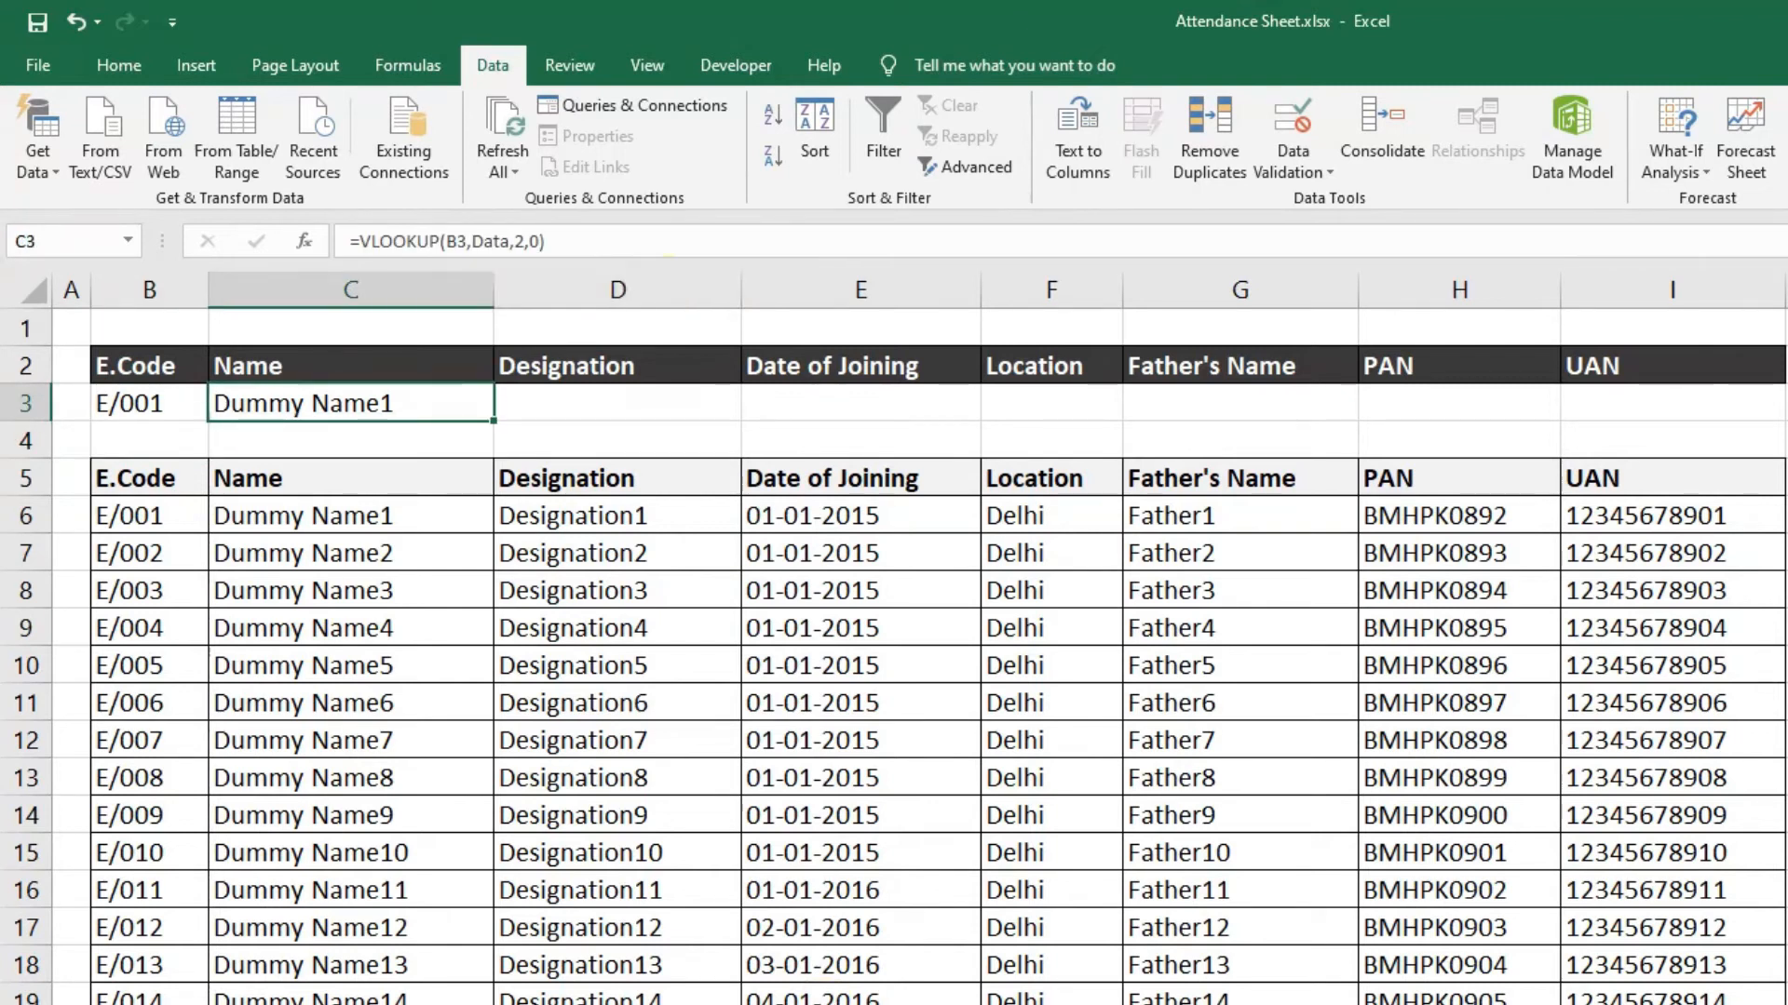
key(F2)
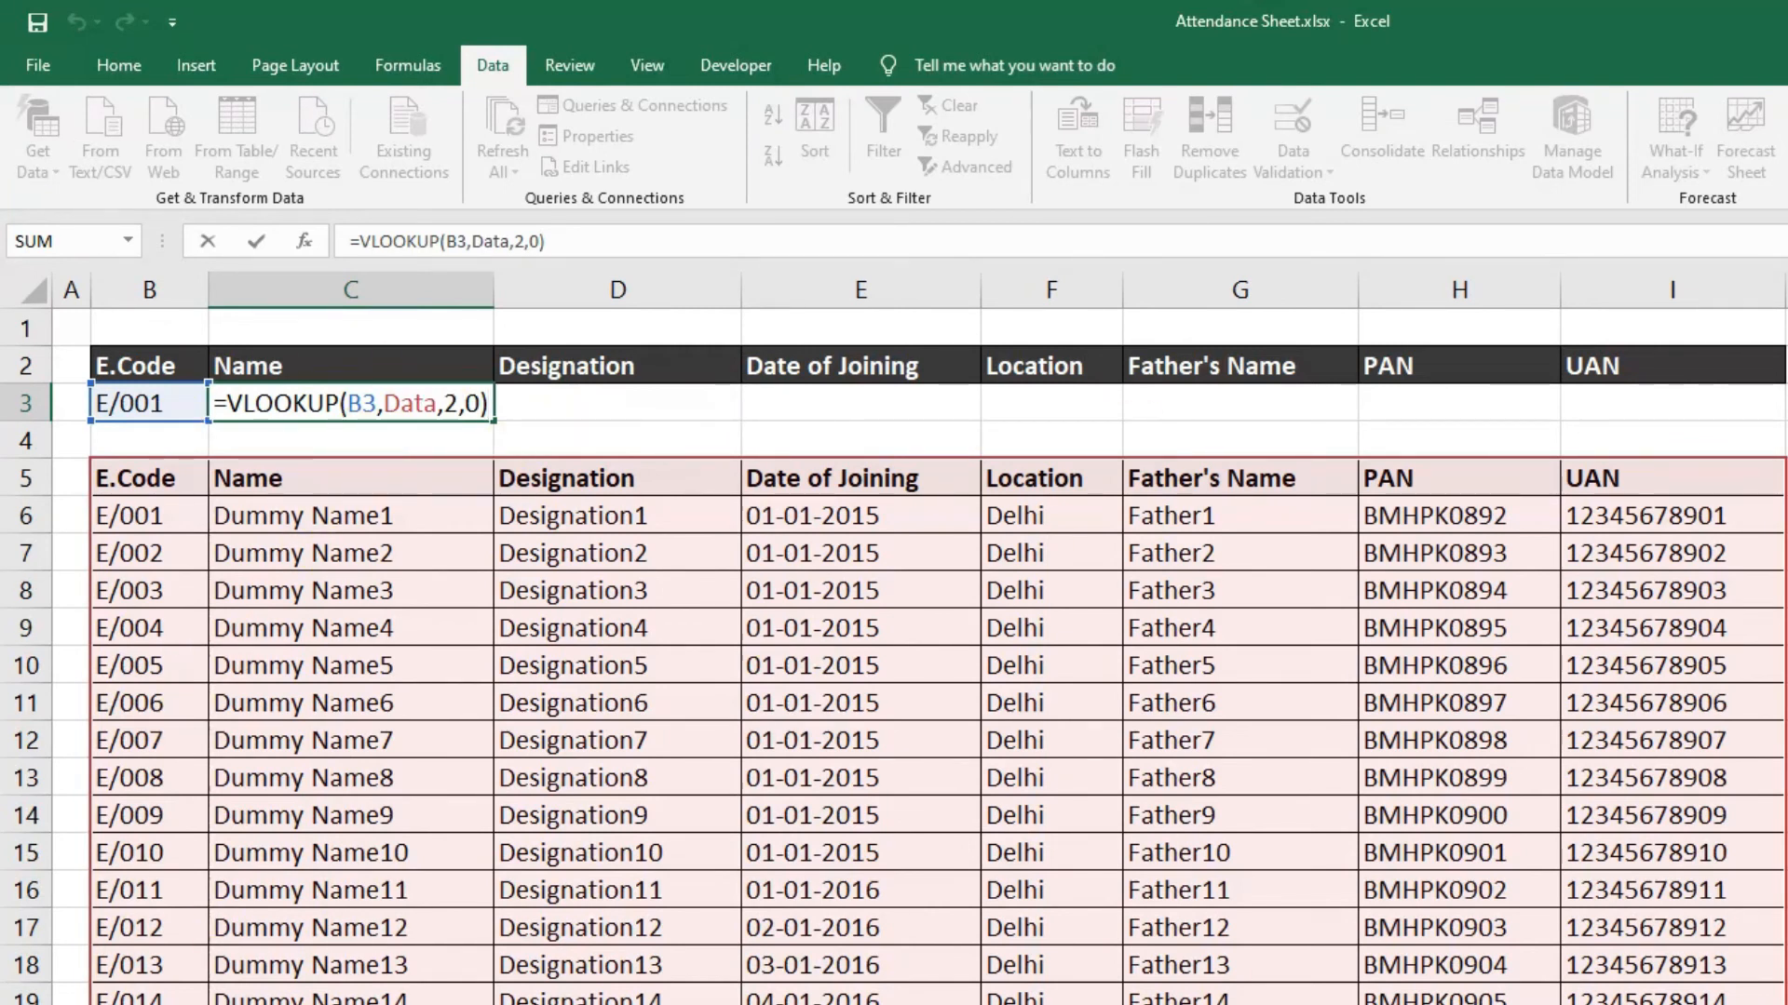
click(639, 396)
text(=)
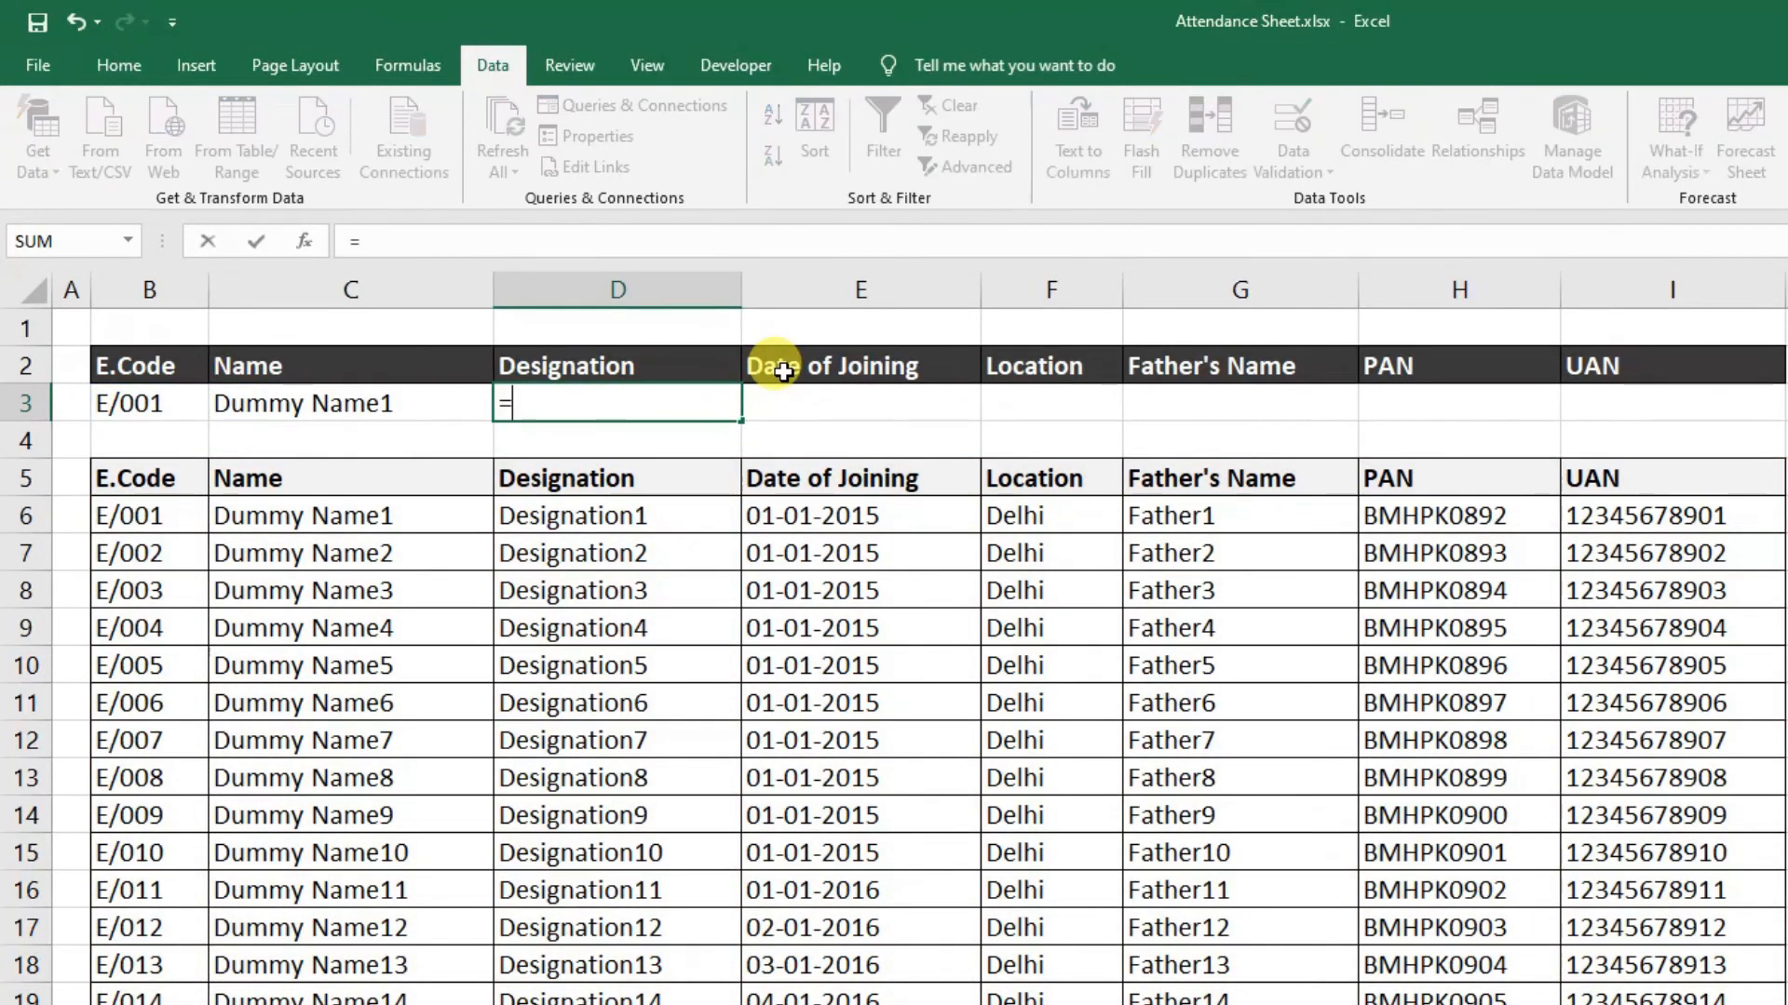
text(vll)
key(Escape)
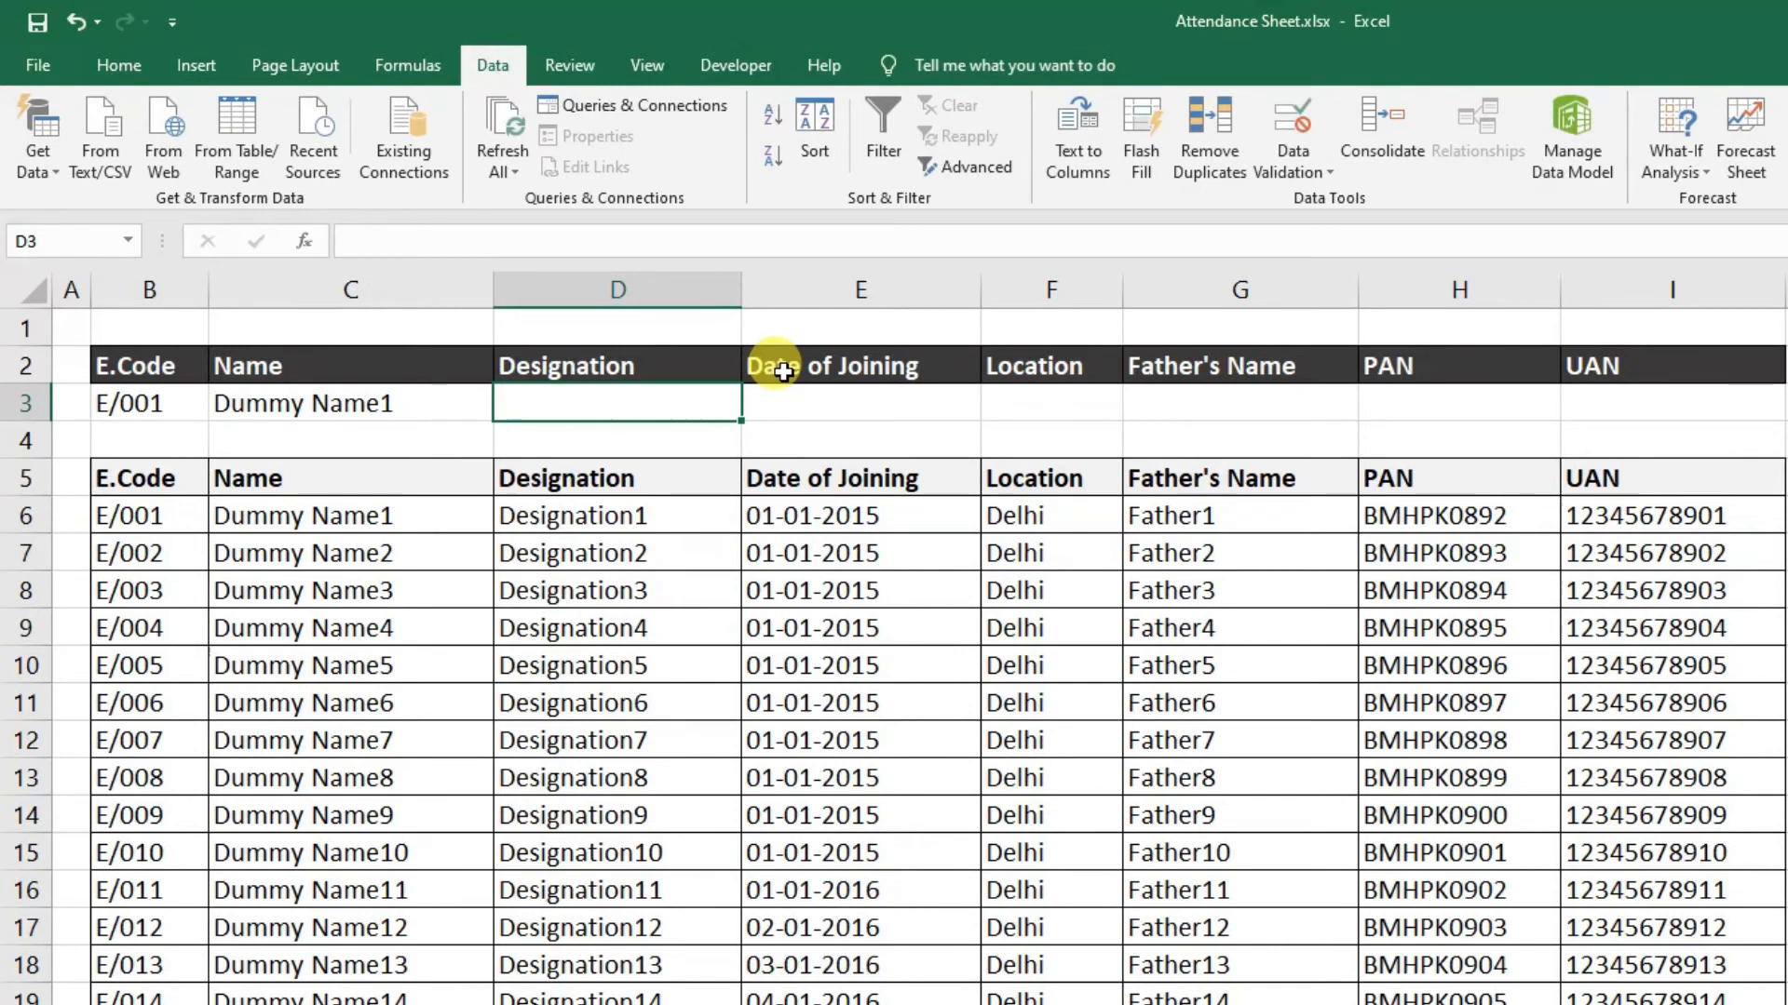
Copy the VLOOKUP formula text from the Name cell C3, leaving the cell unedited
click(372, 405)
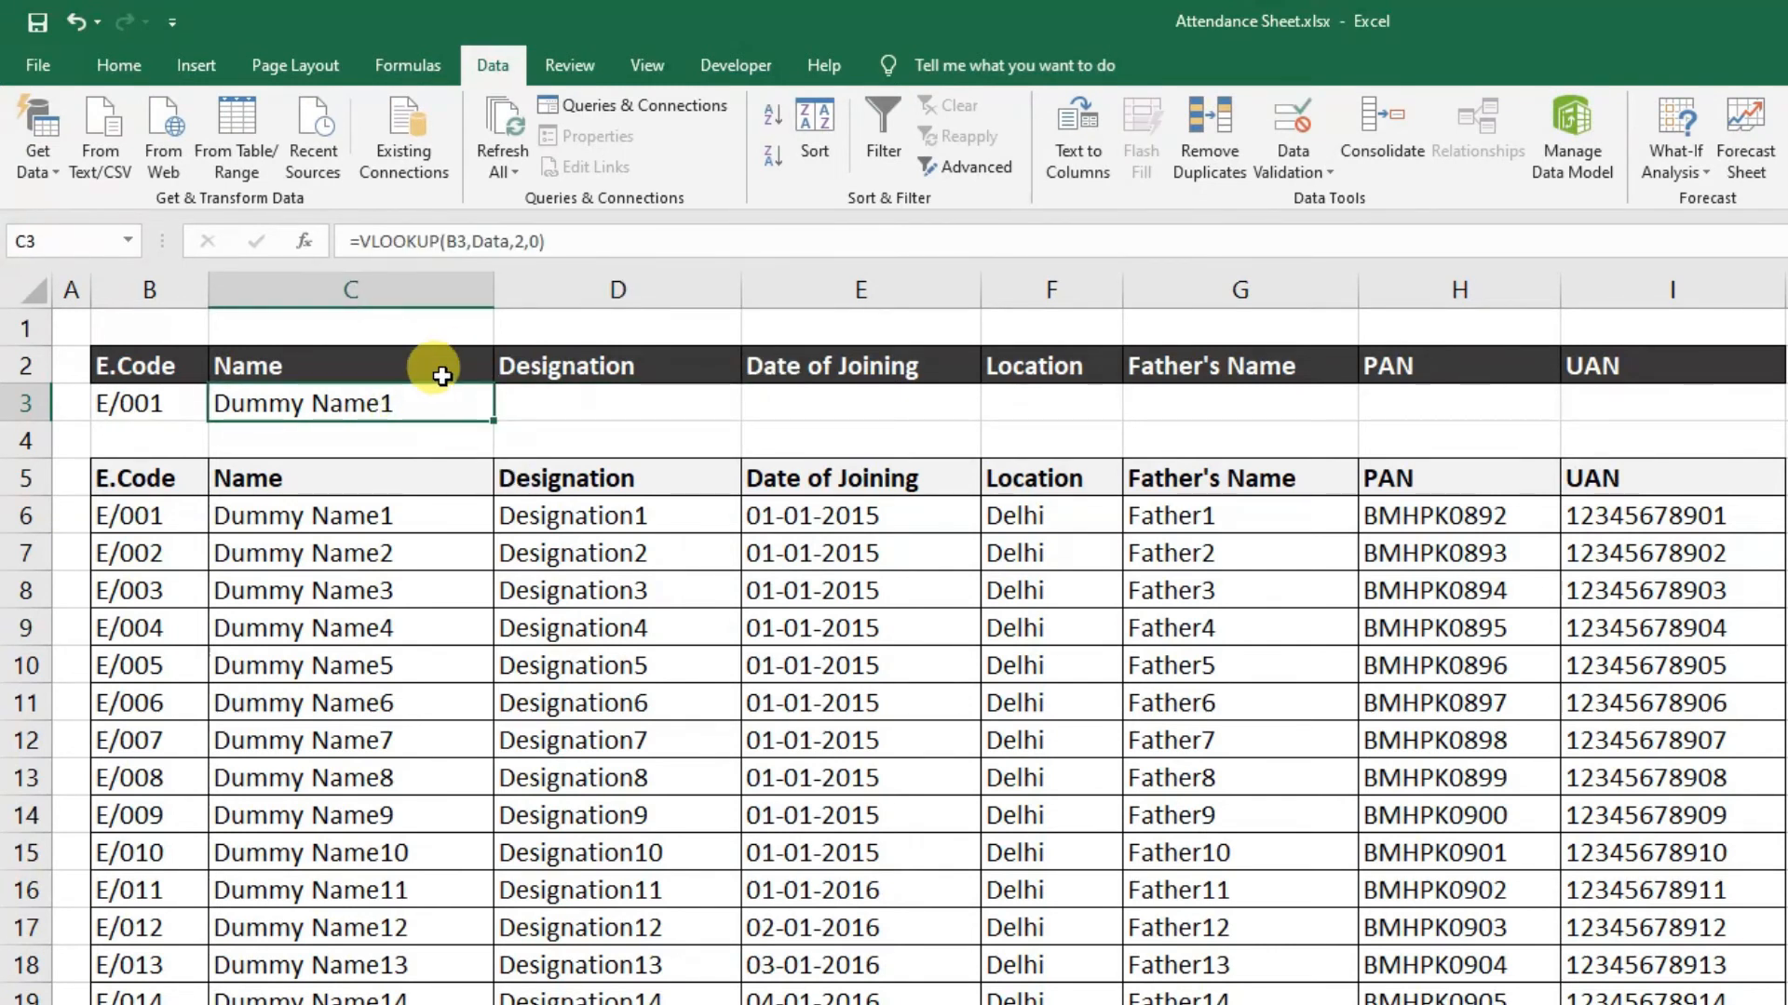
key(F2)
key(shift+Home)
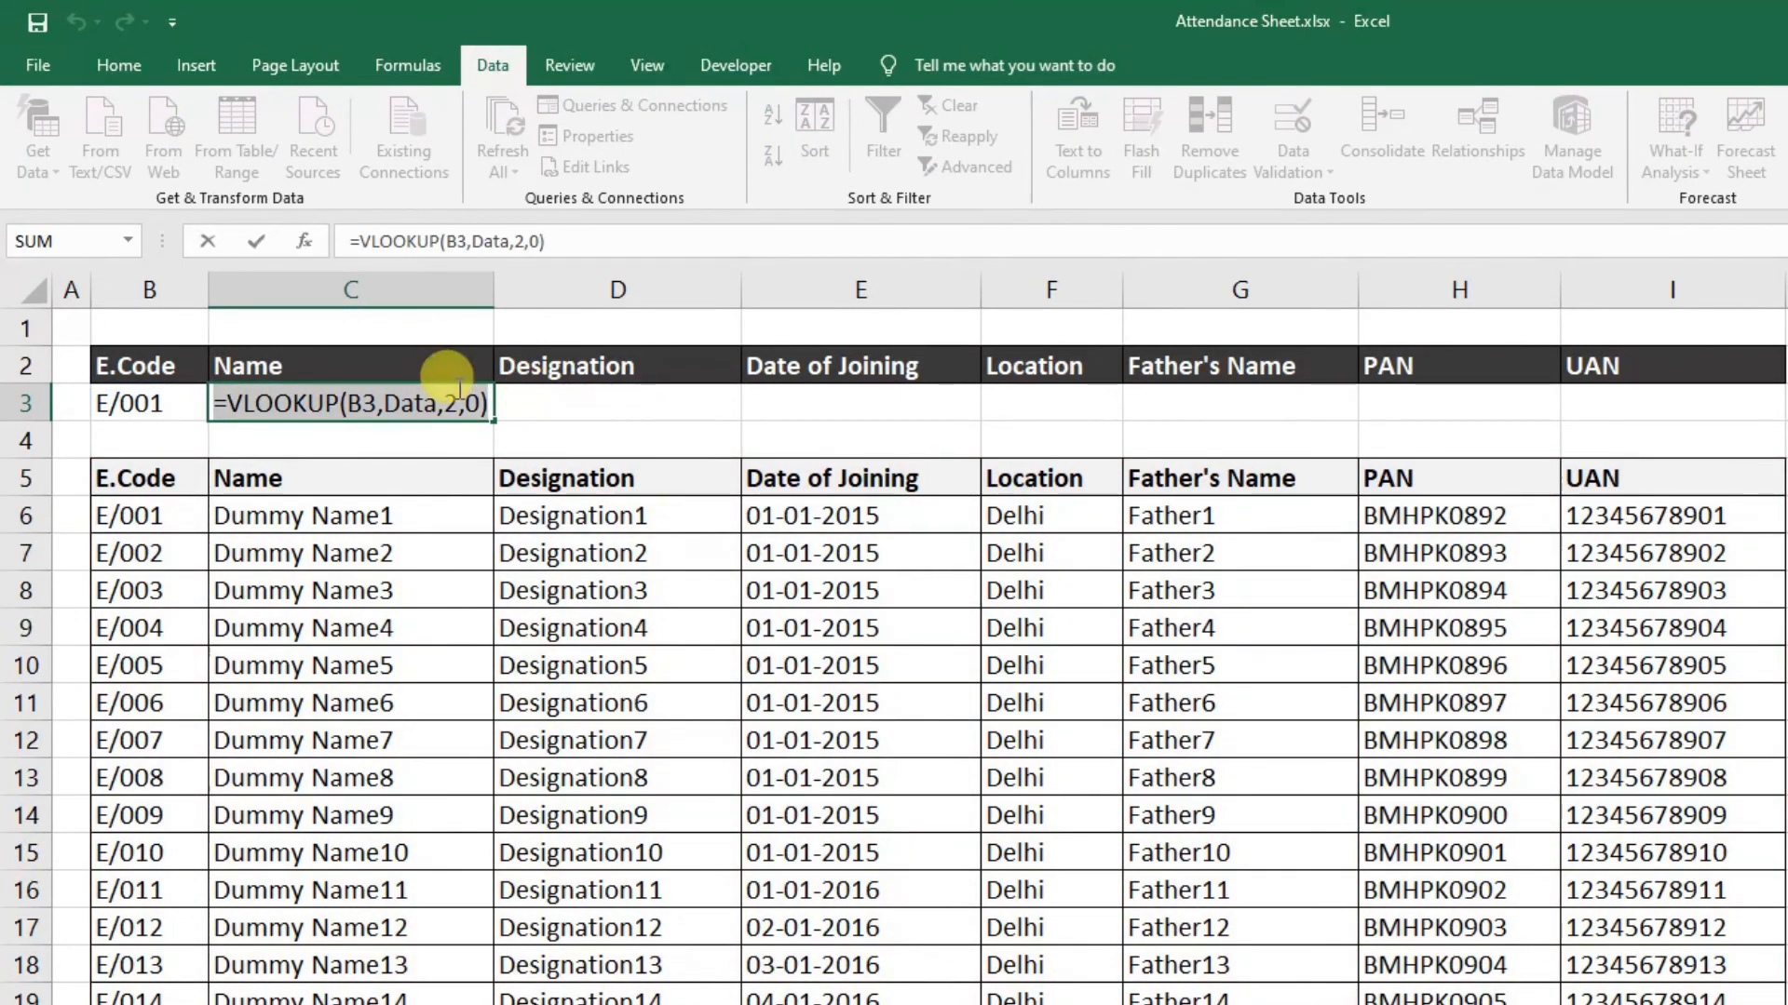
key(ctrl+c)
key(Escape)
Paste the copied formula into the Designation cell D3 and set its column index to 3
click(620, 397)
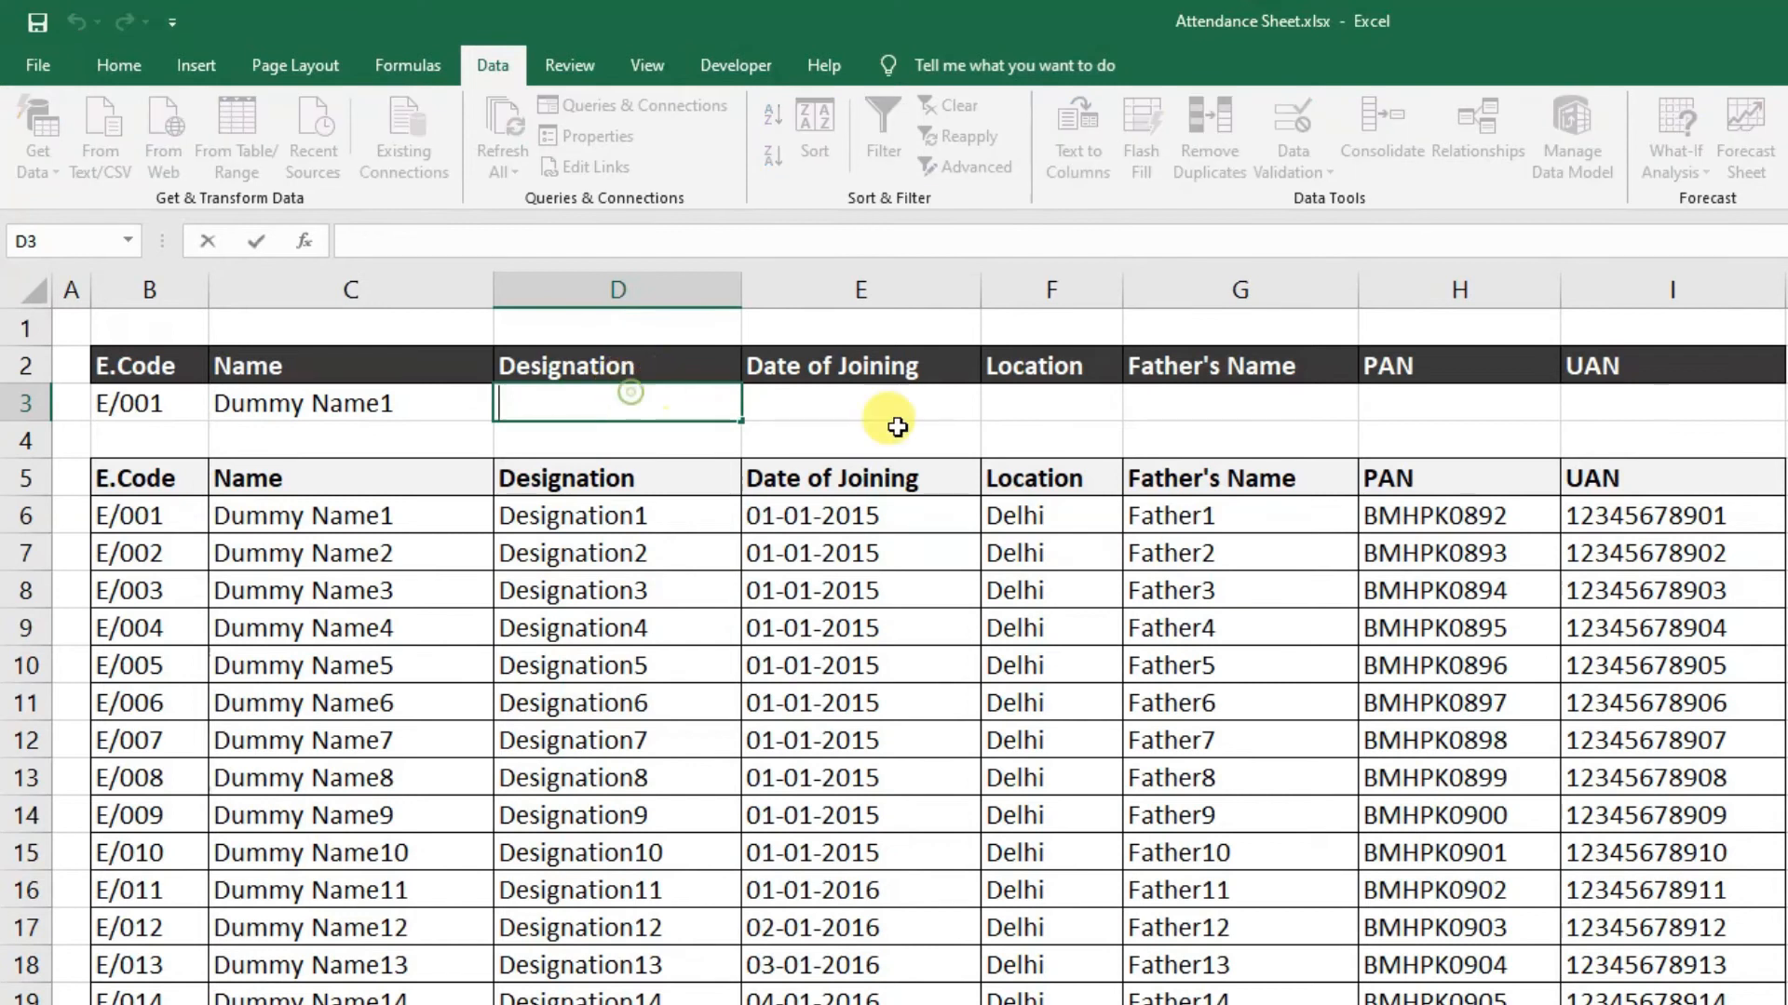
key(F2)
key(ctrl+v)
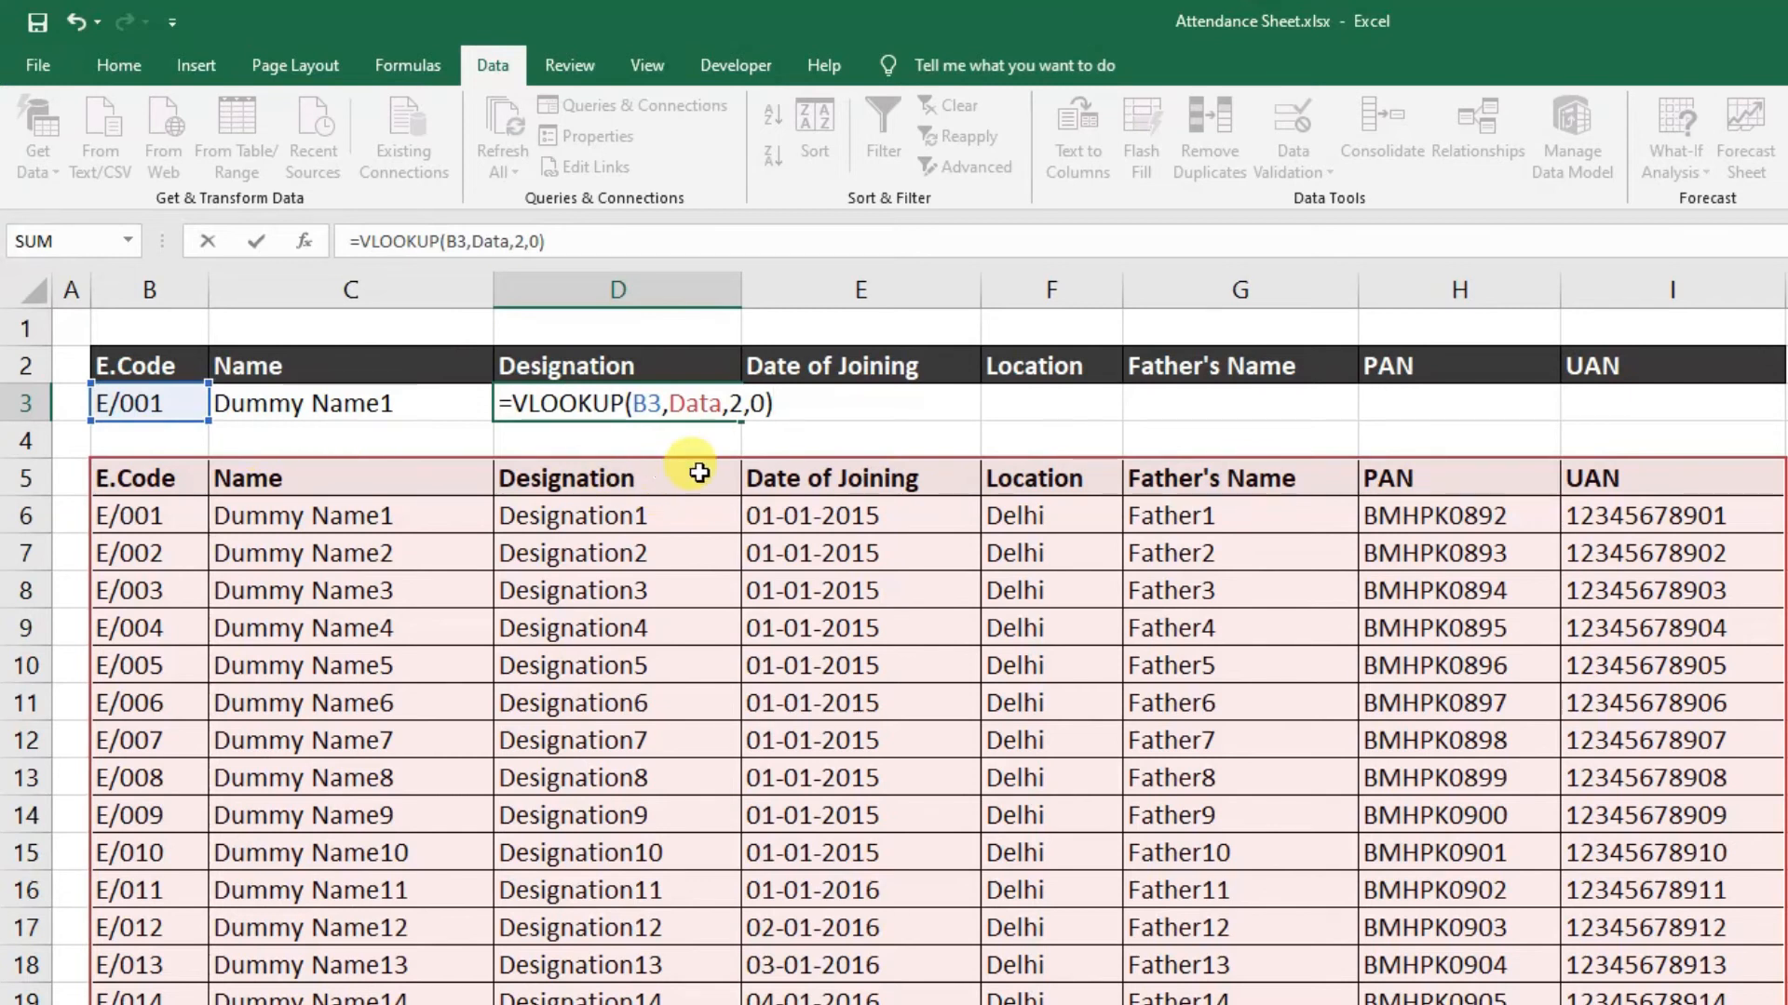
click(741, 403)
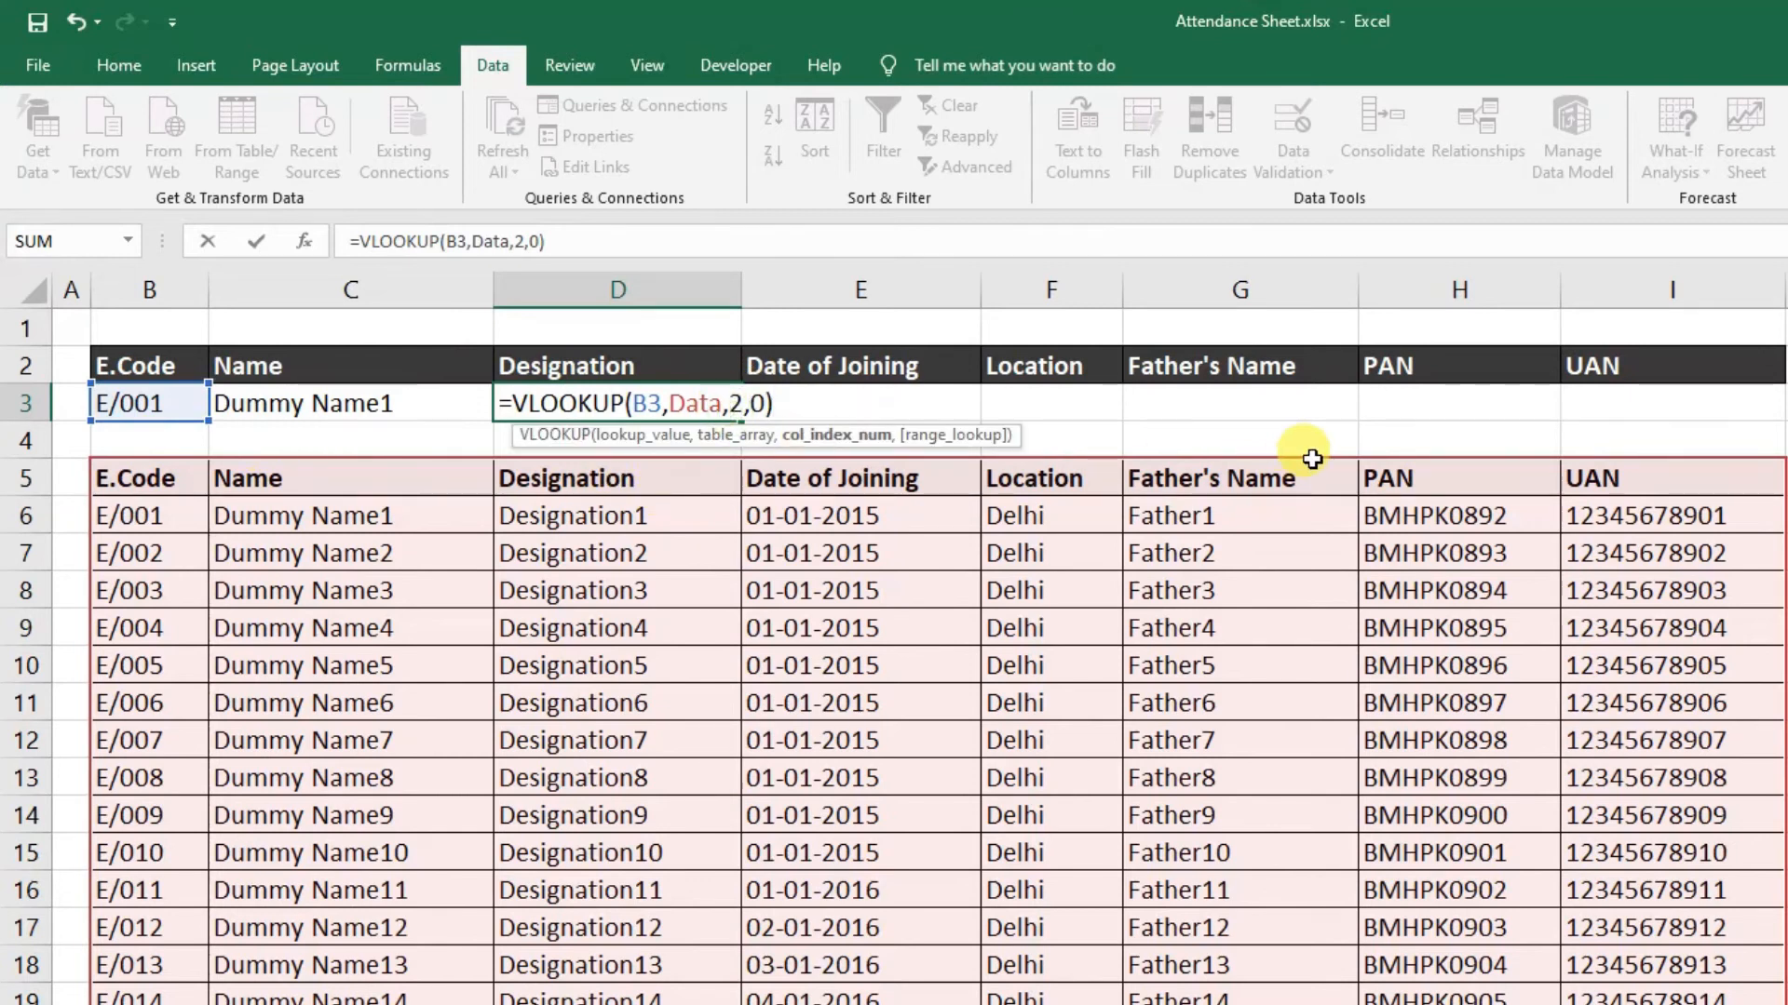
text(3)
key(ctrl+Return)
Paste the copied formula into the Date of Joining cell E3 and set its column index to 4
key(Right)
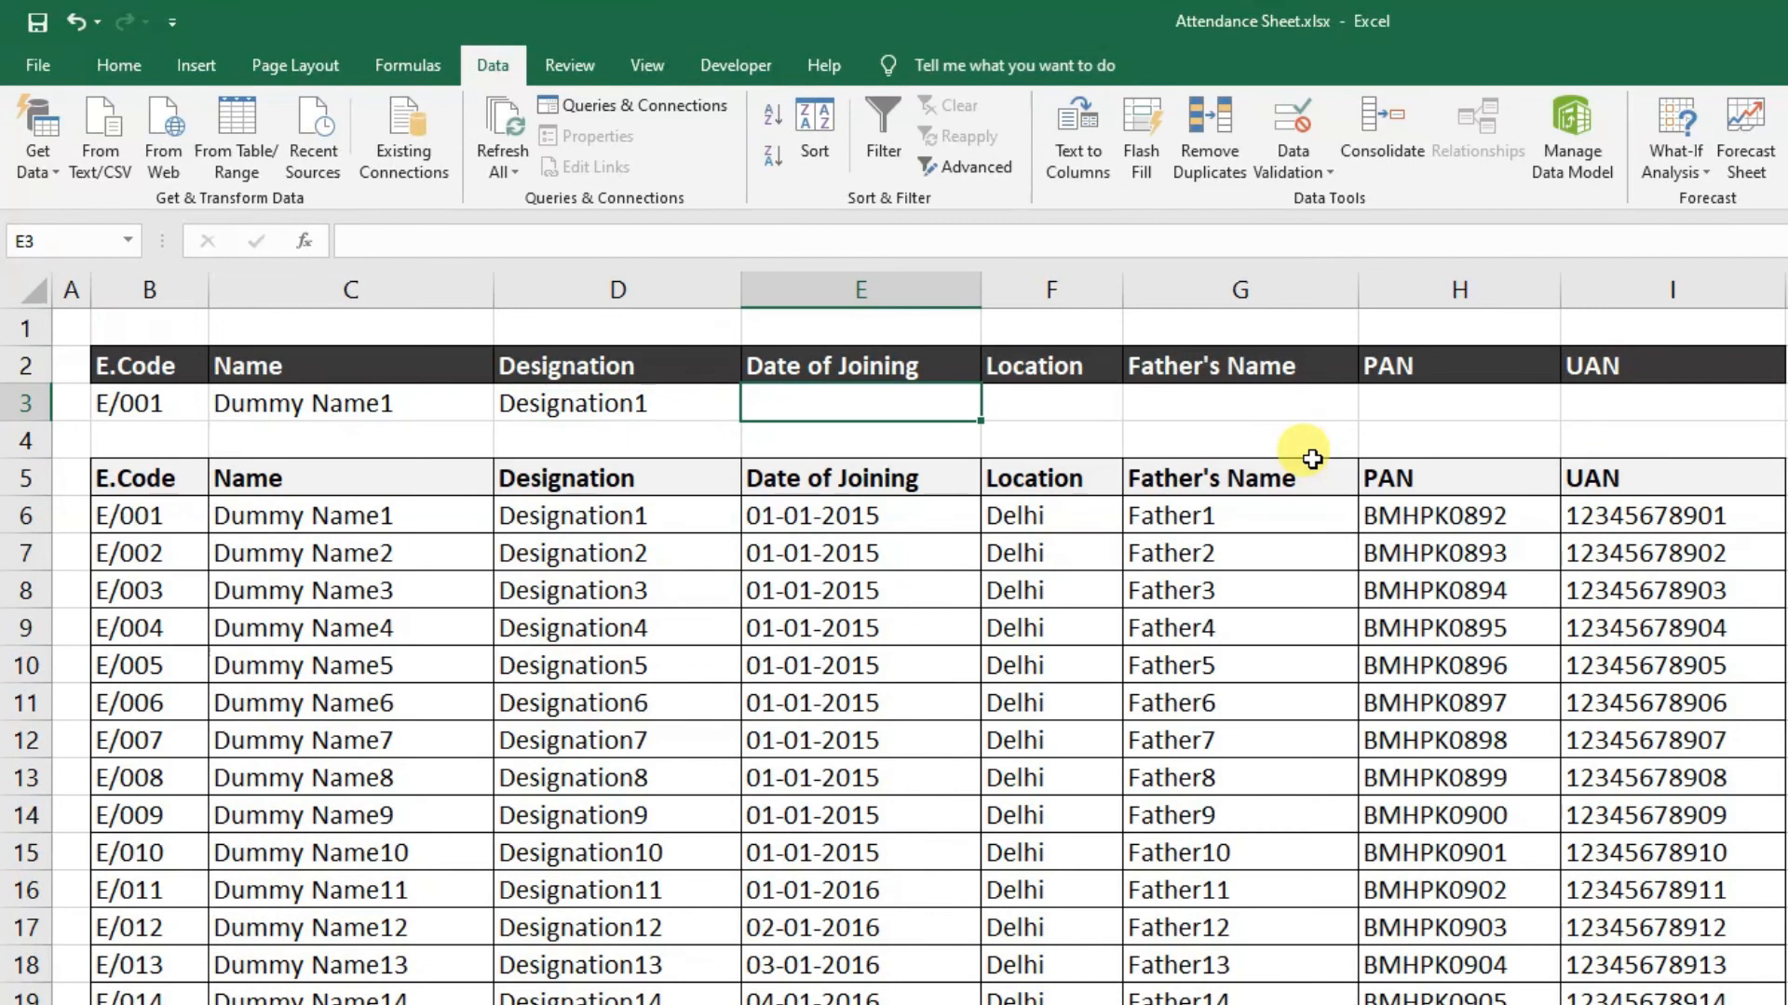
key(F2)
key(ctrl+v)
key(Left)
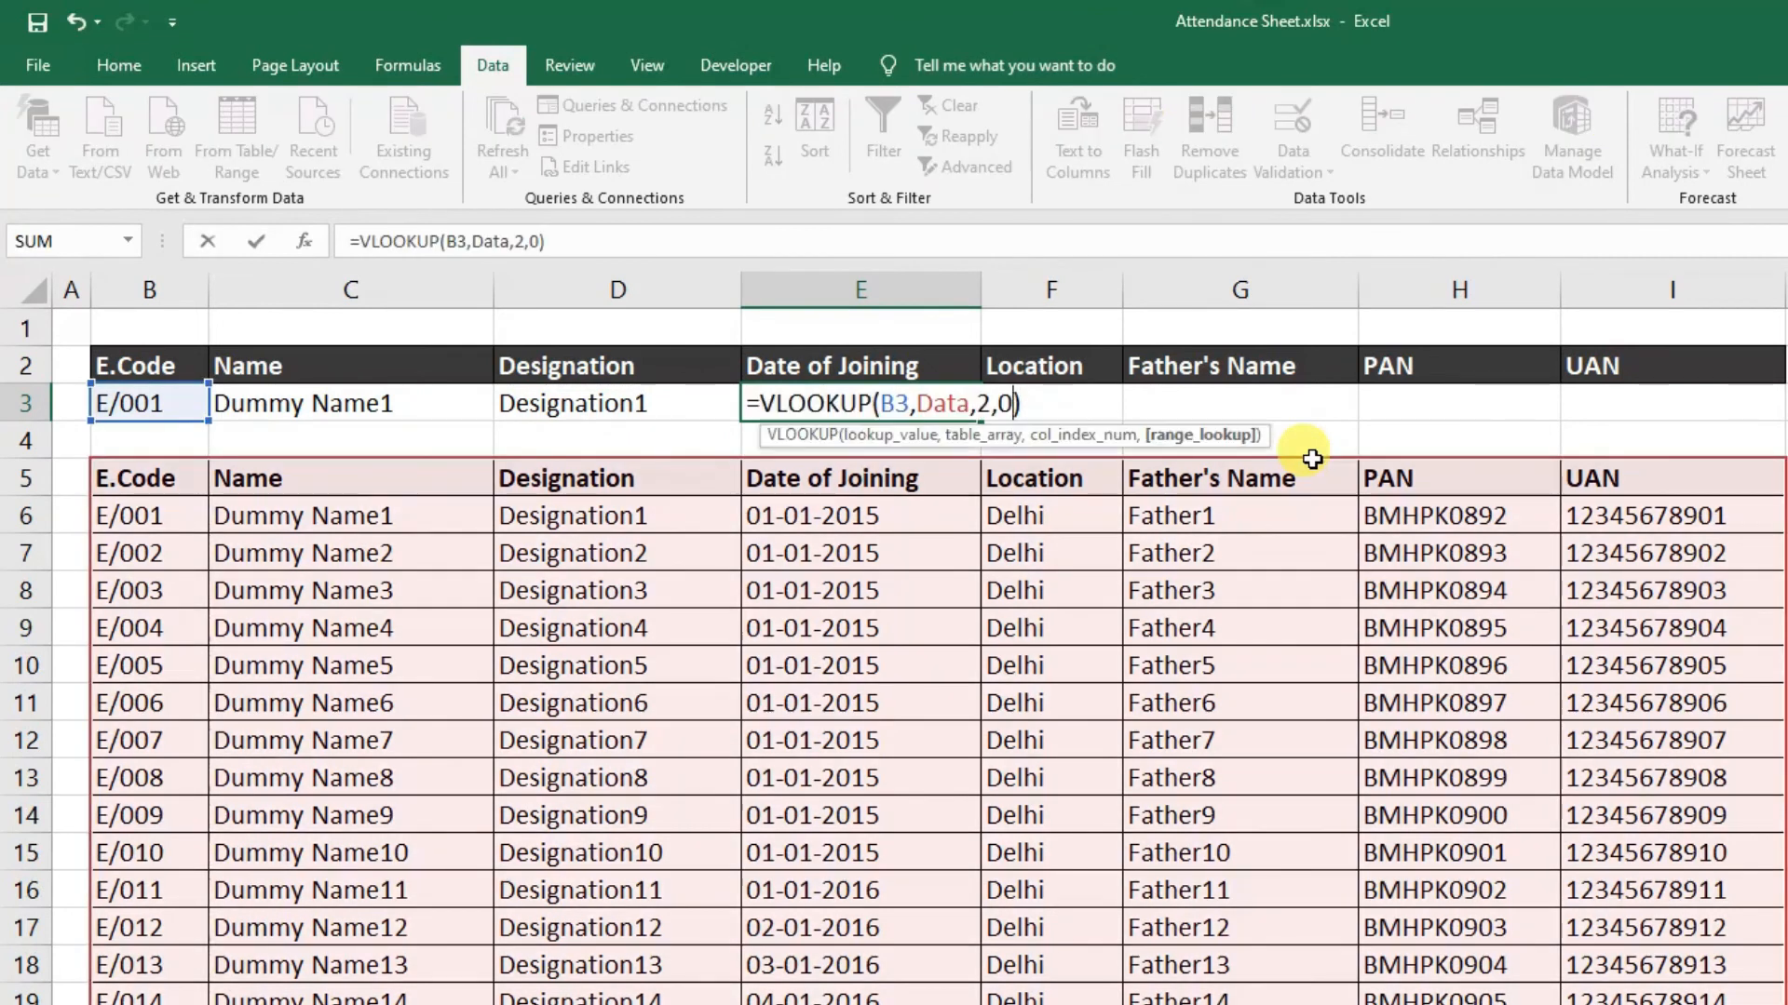
key(Left)
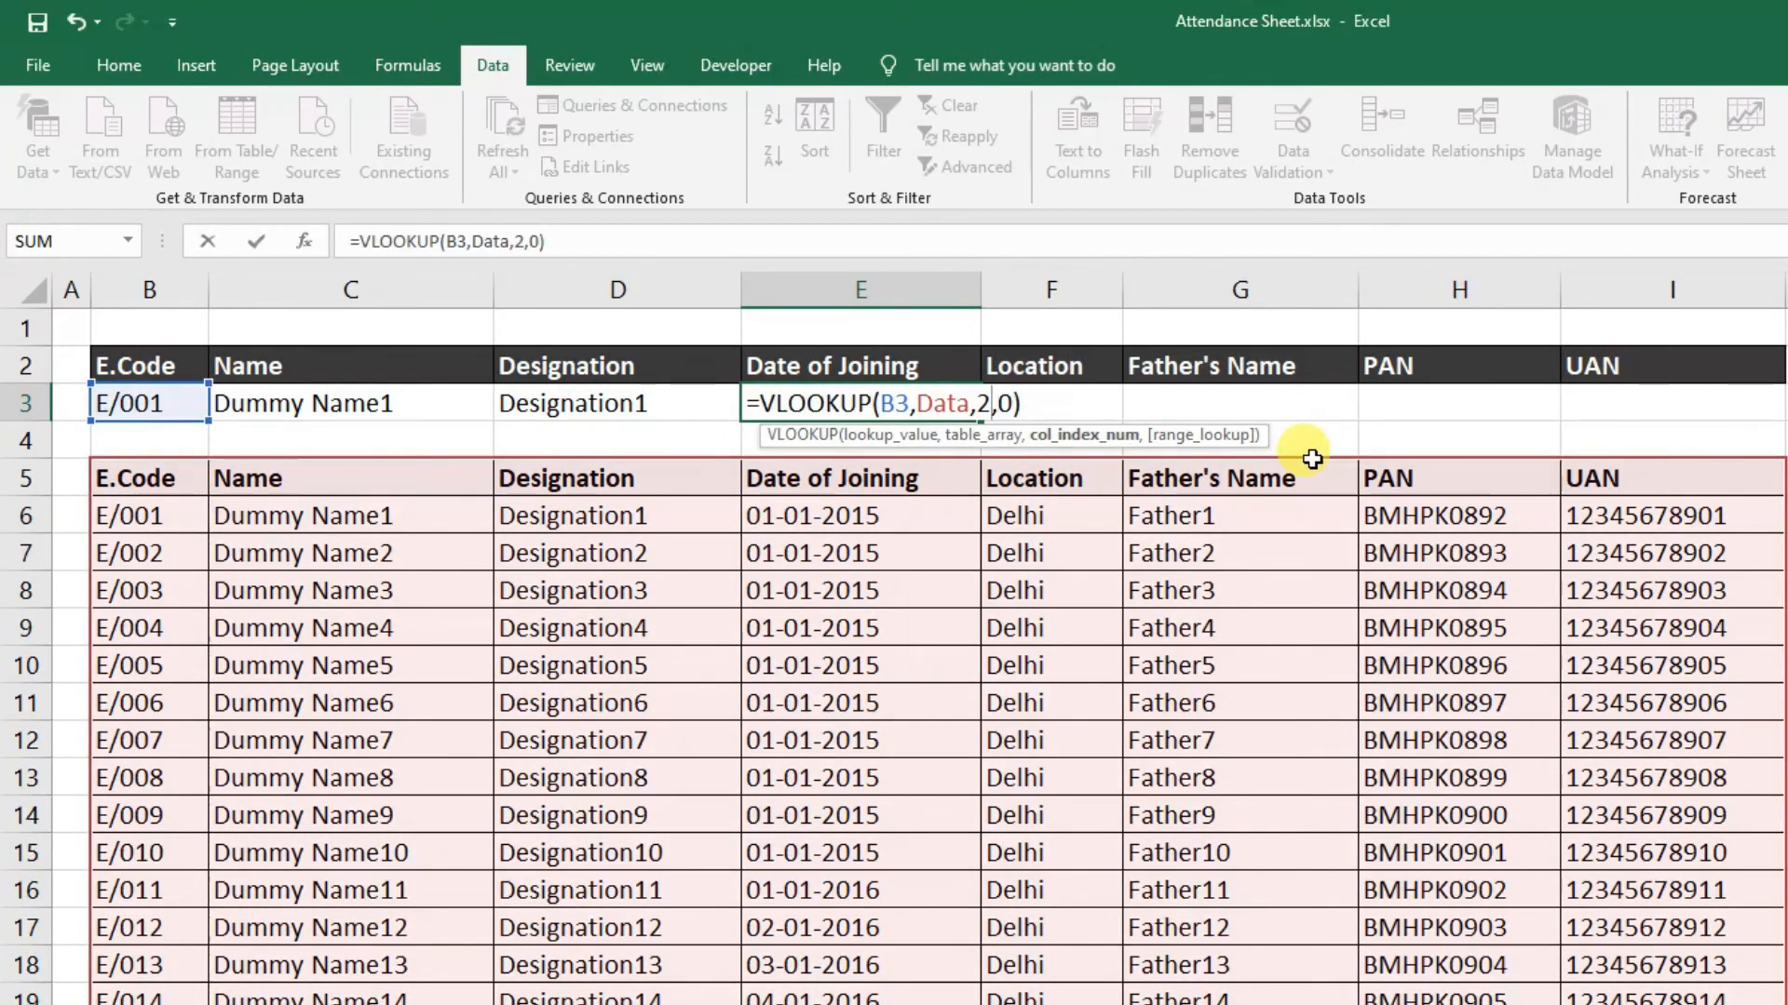
key(Return)
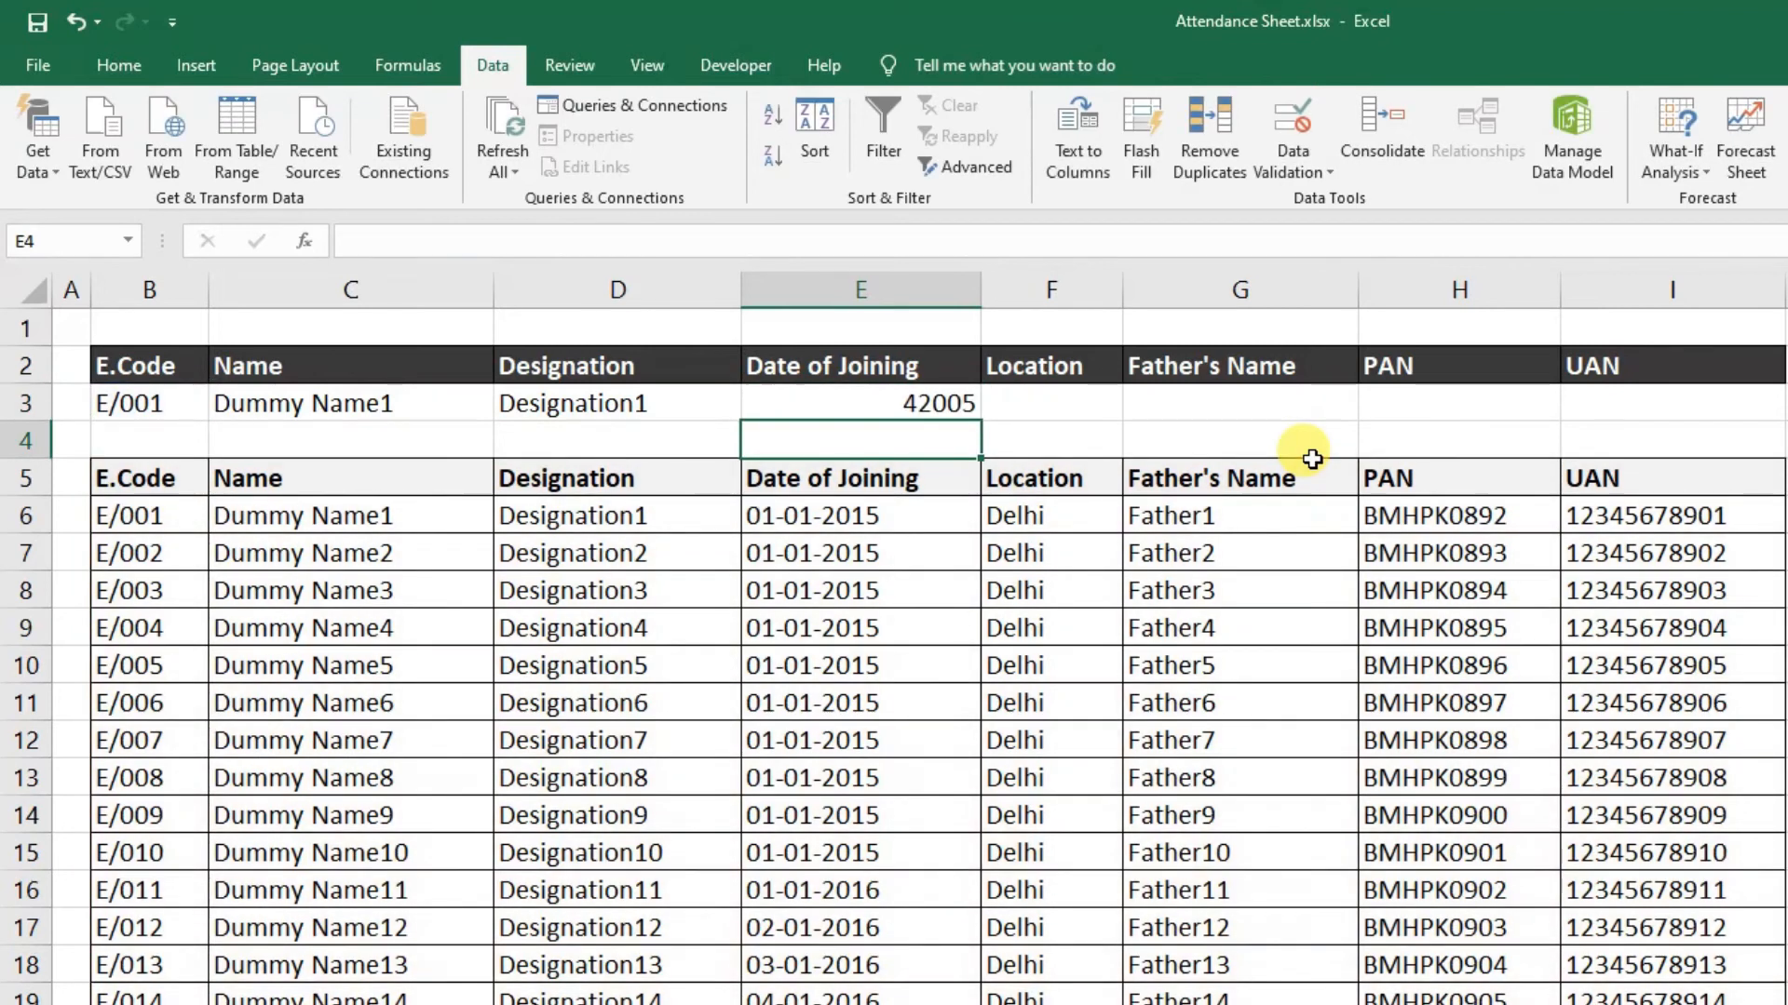
Format the Date of Joining result in E3 as a date
key(Up)
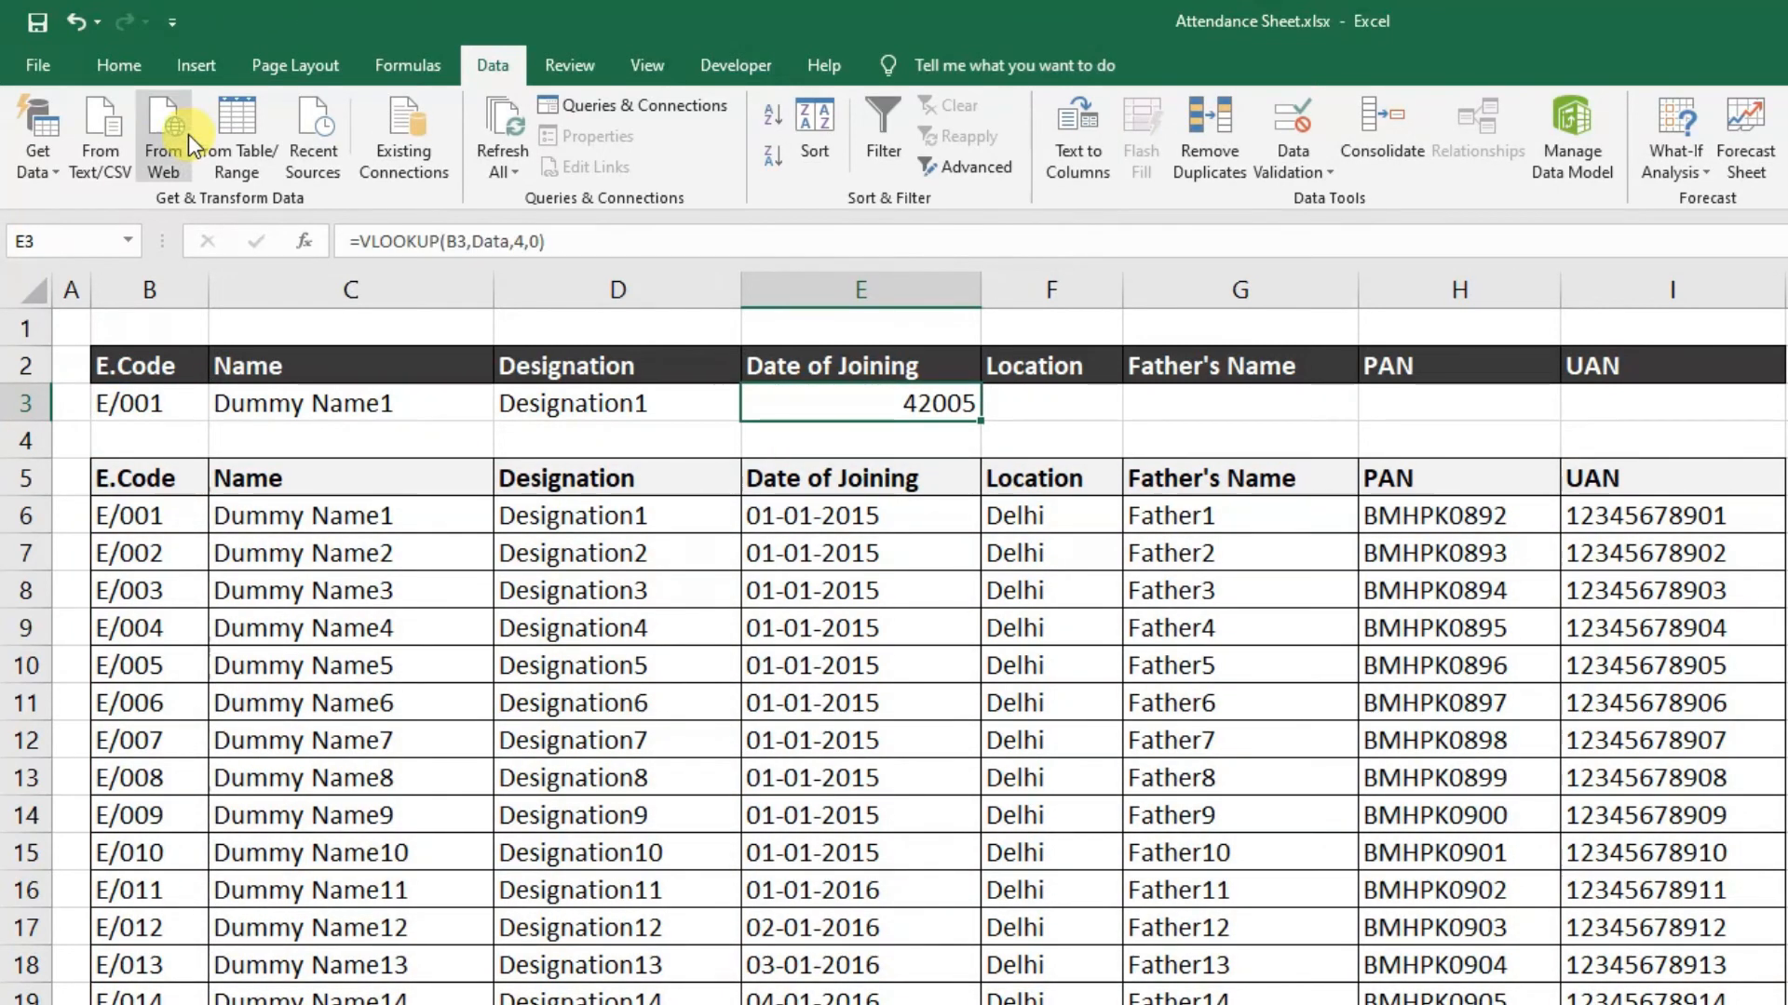
click(115, 70)
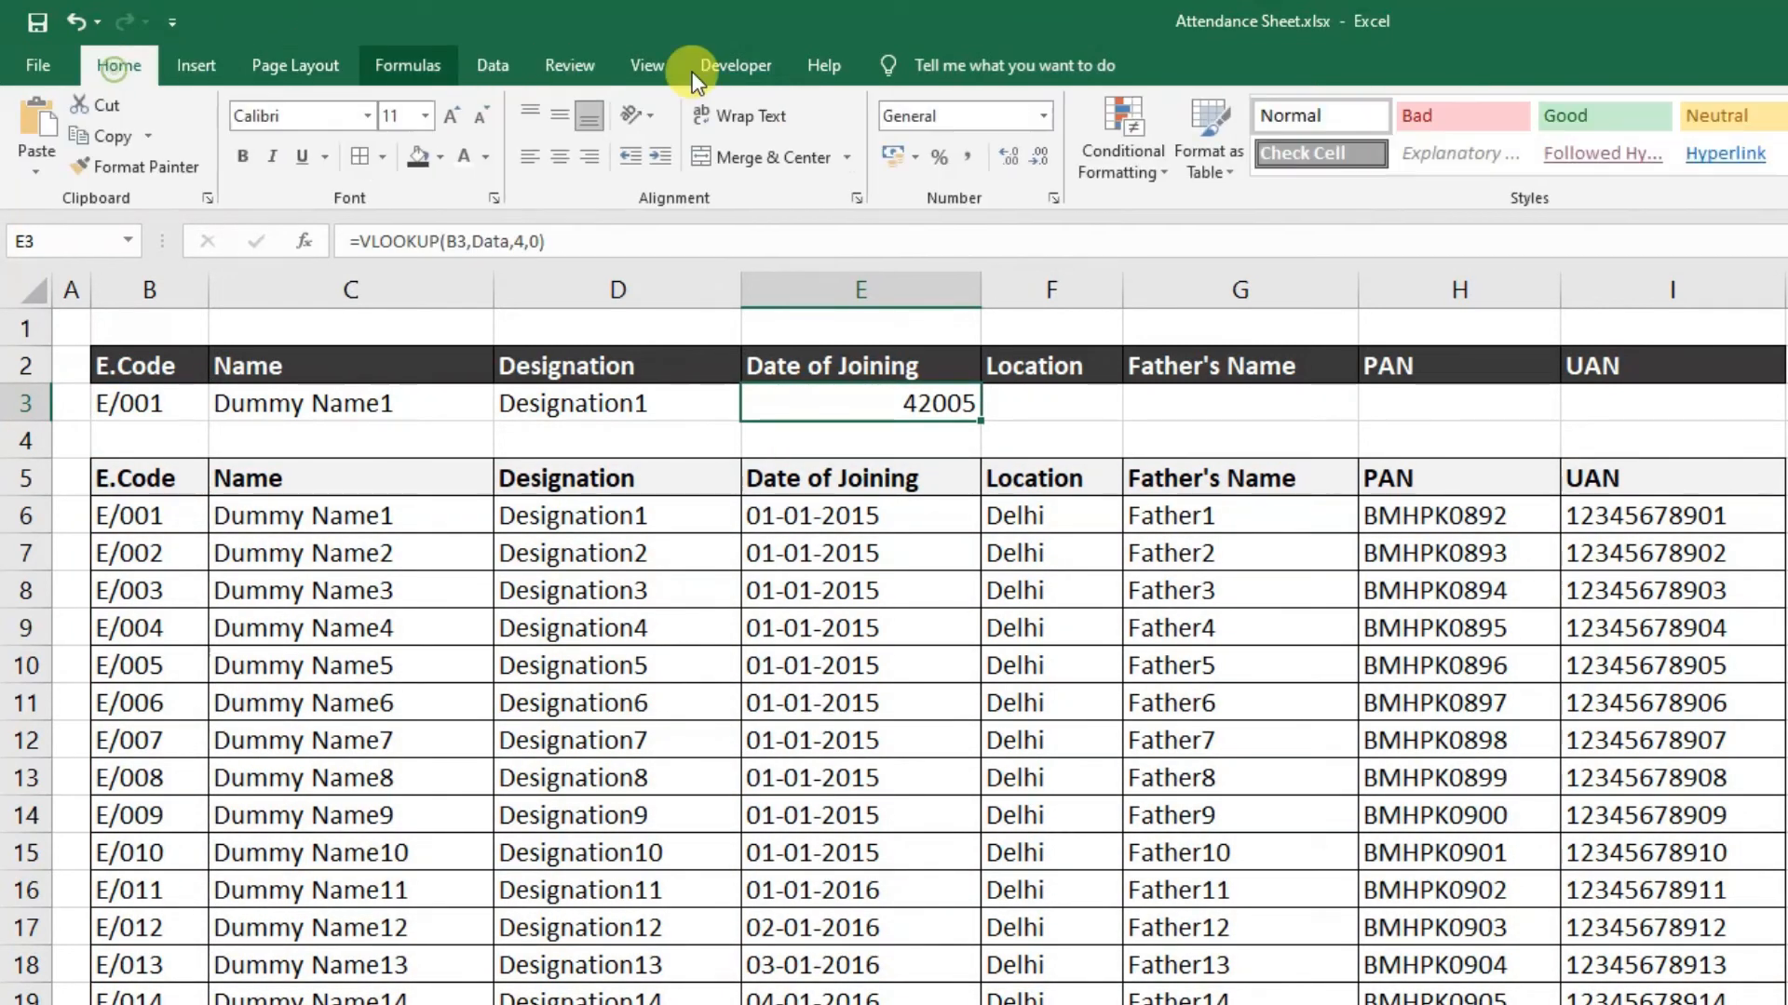
click(1045, 112)
click(998, 382)
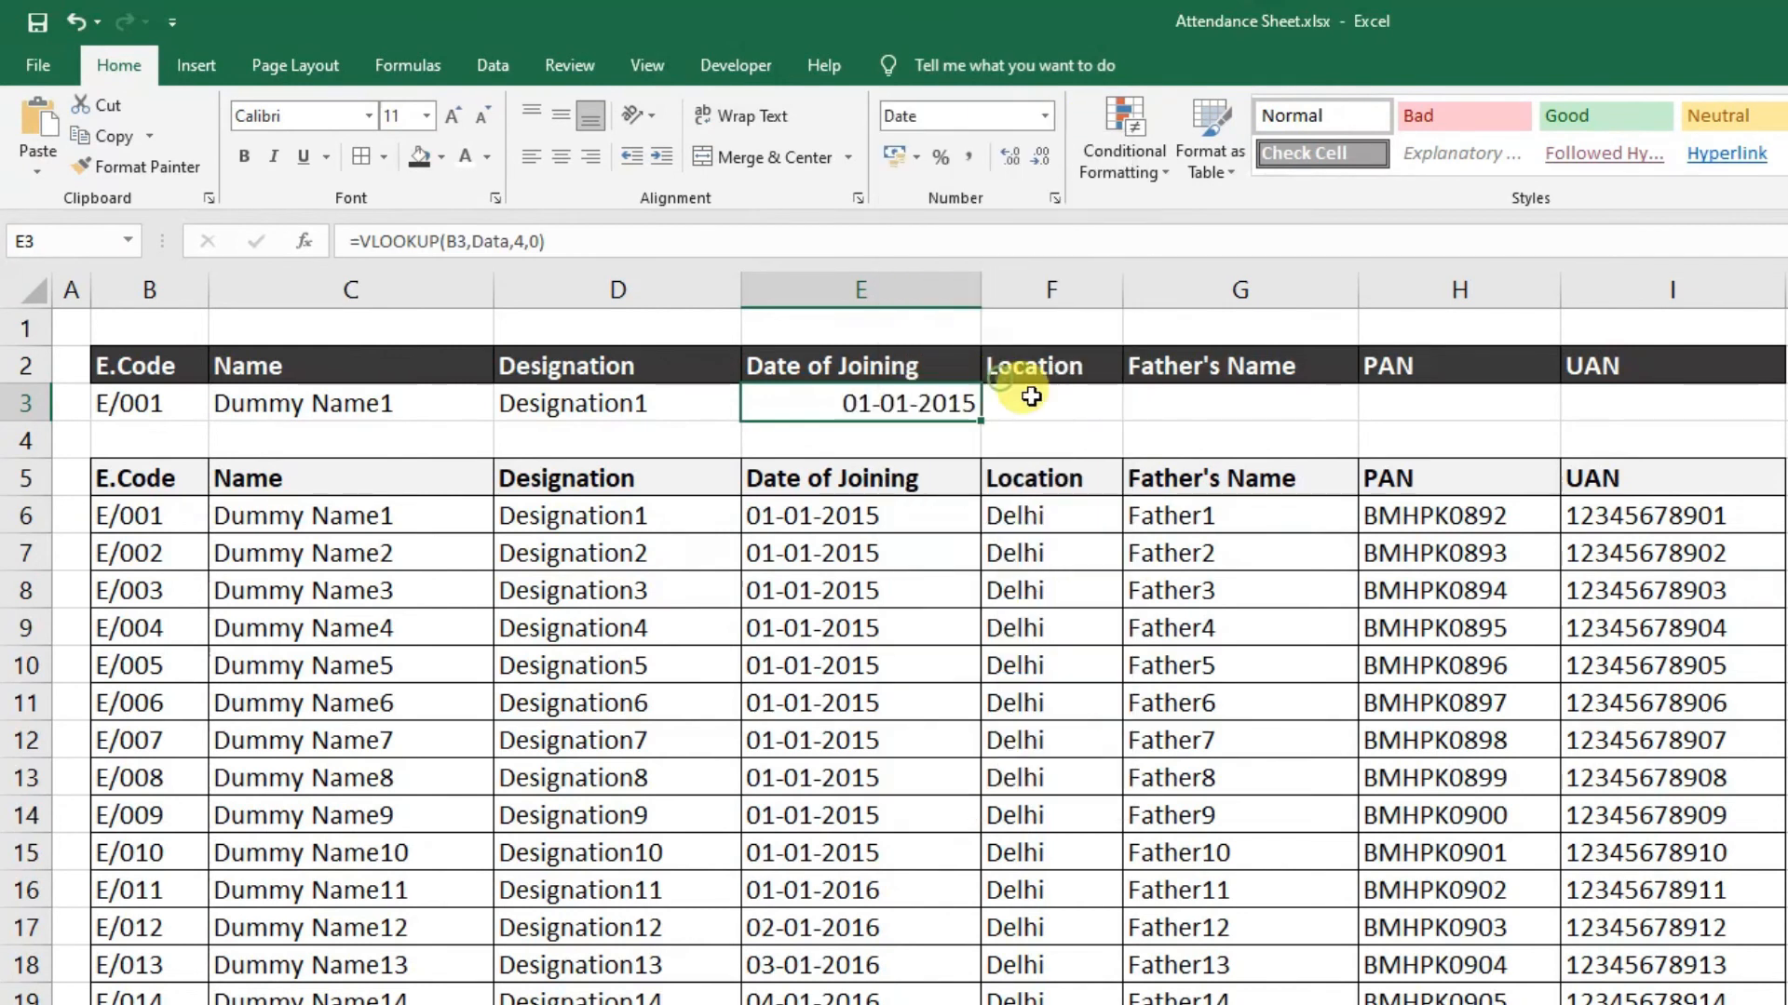
Enter =VLOOKUP(B3,Data,5,0) in the Location cell F3
click(1065, 407)
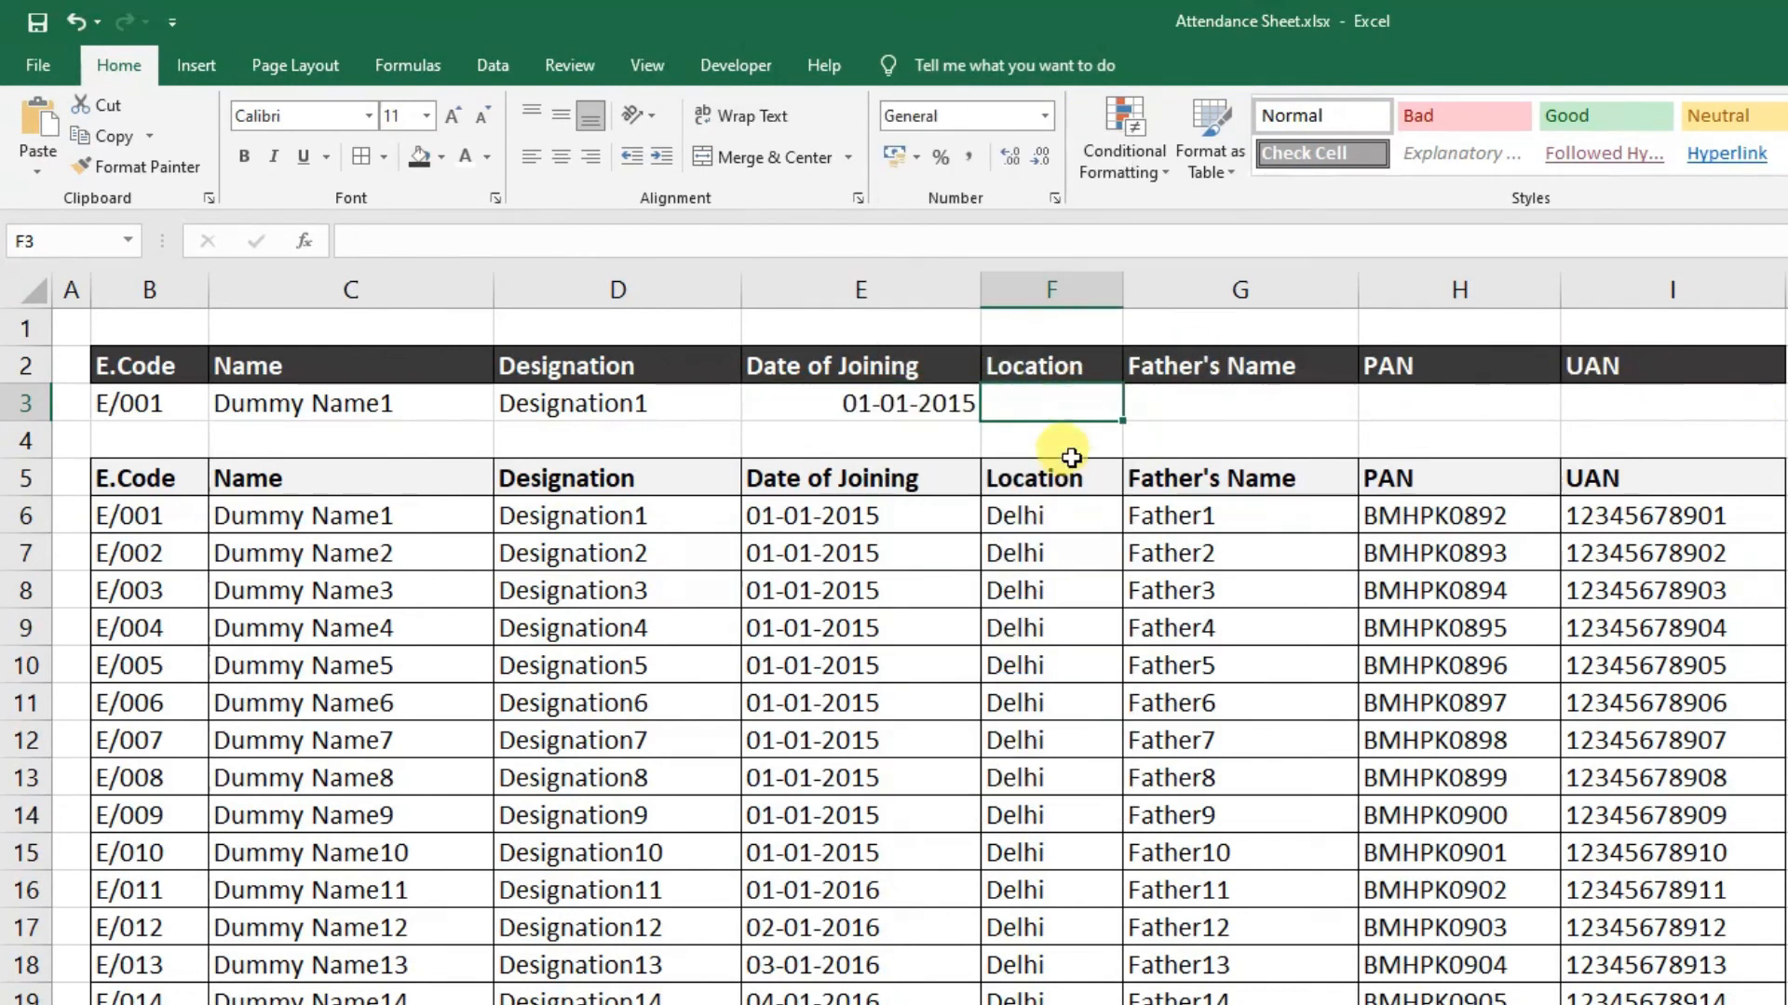
drag(134, 364, 1042, 372)
click(1045, 403)
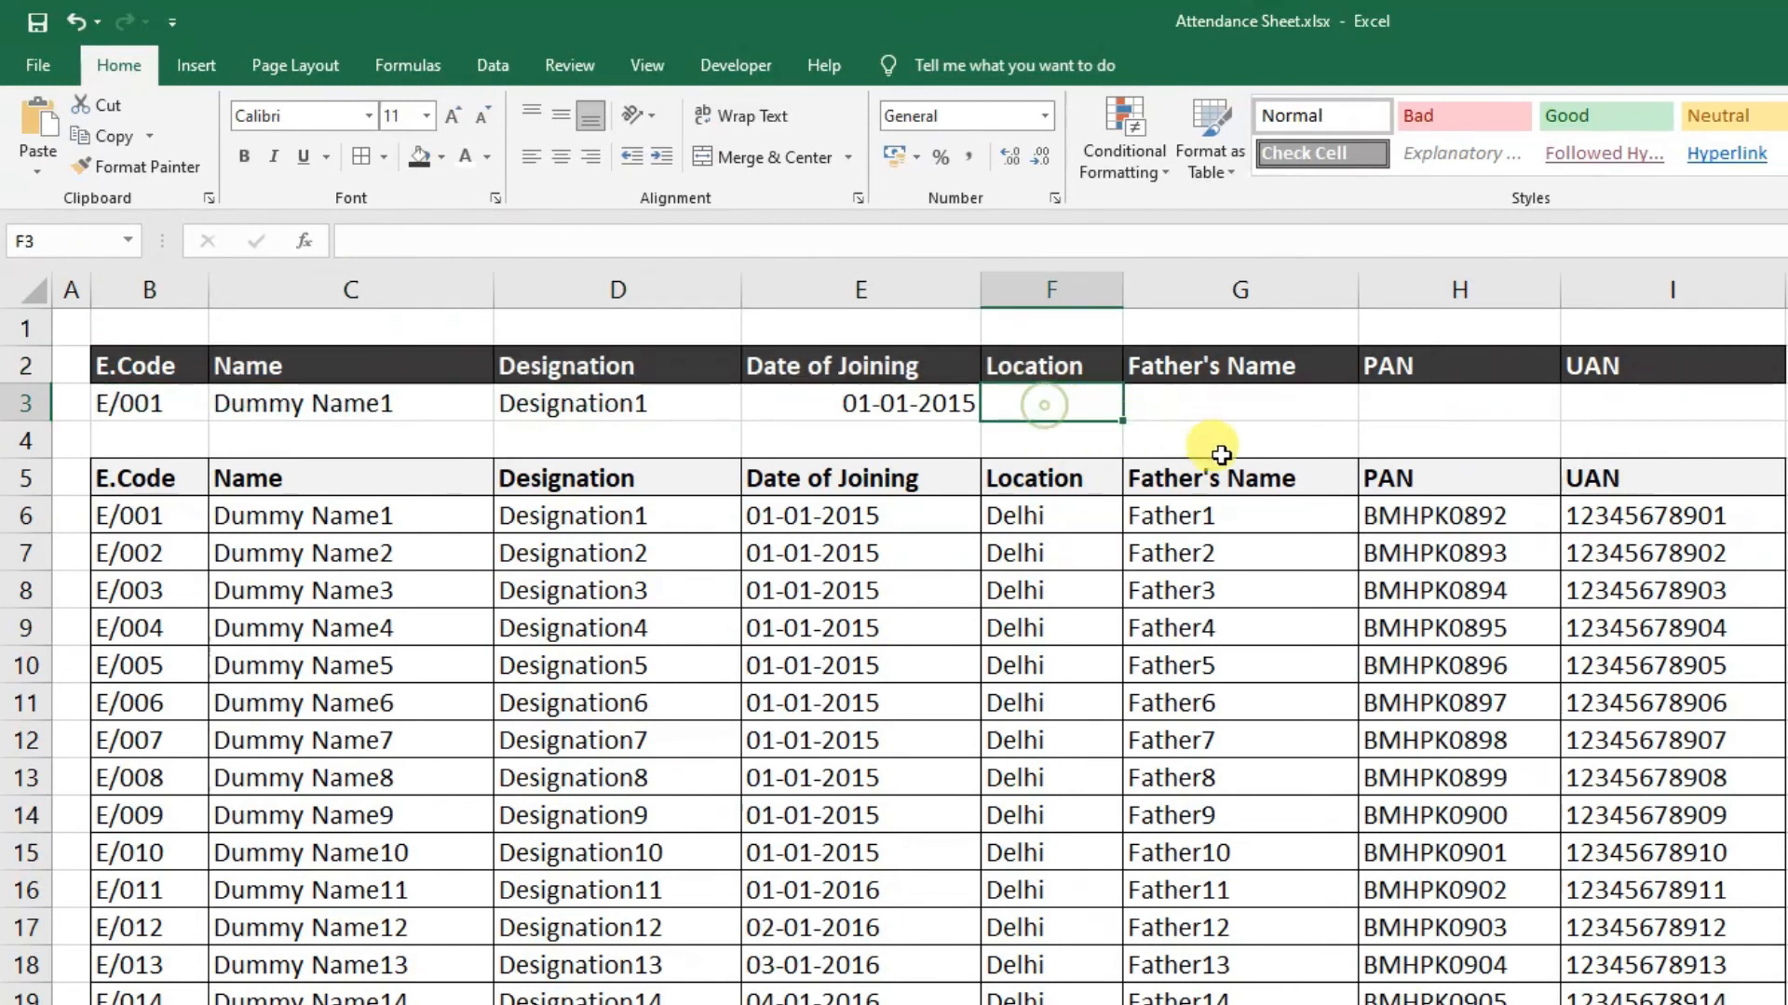
text(=VLOOKUP(B3,Data,2,0))
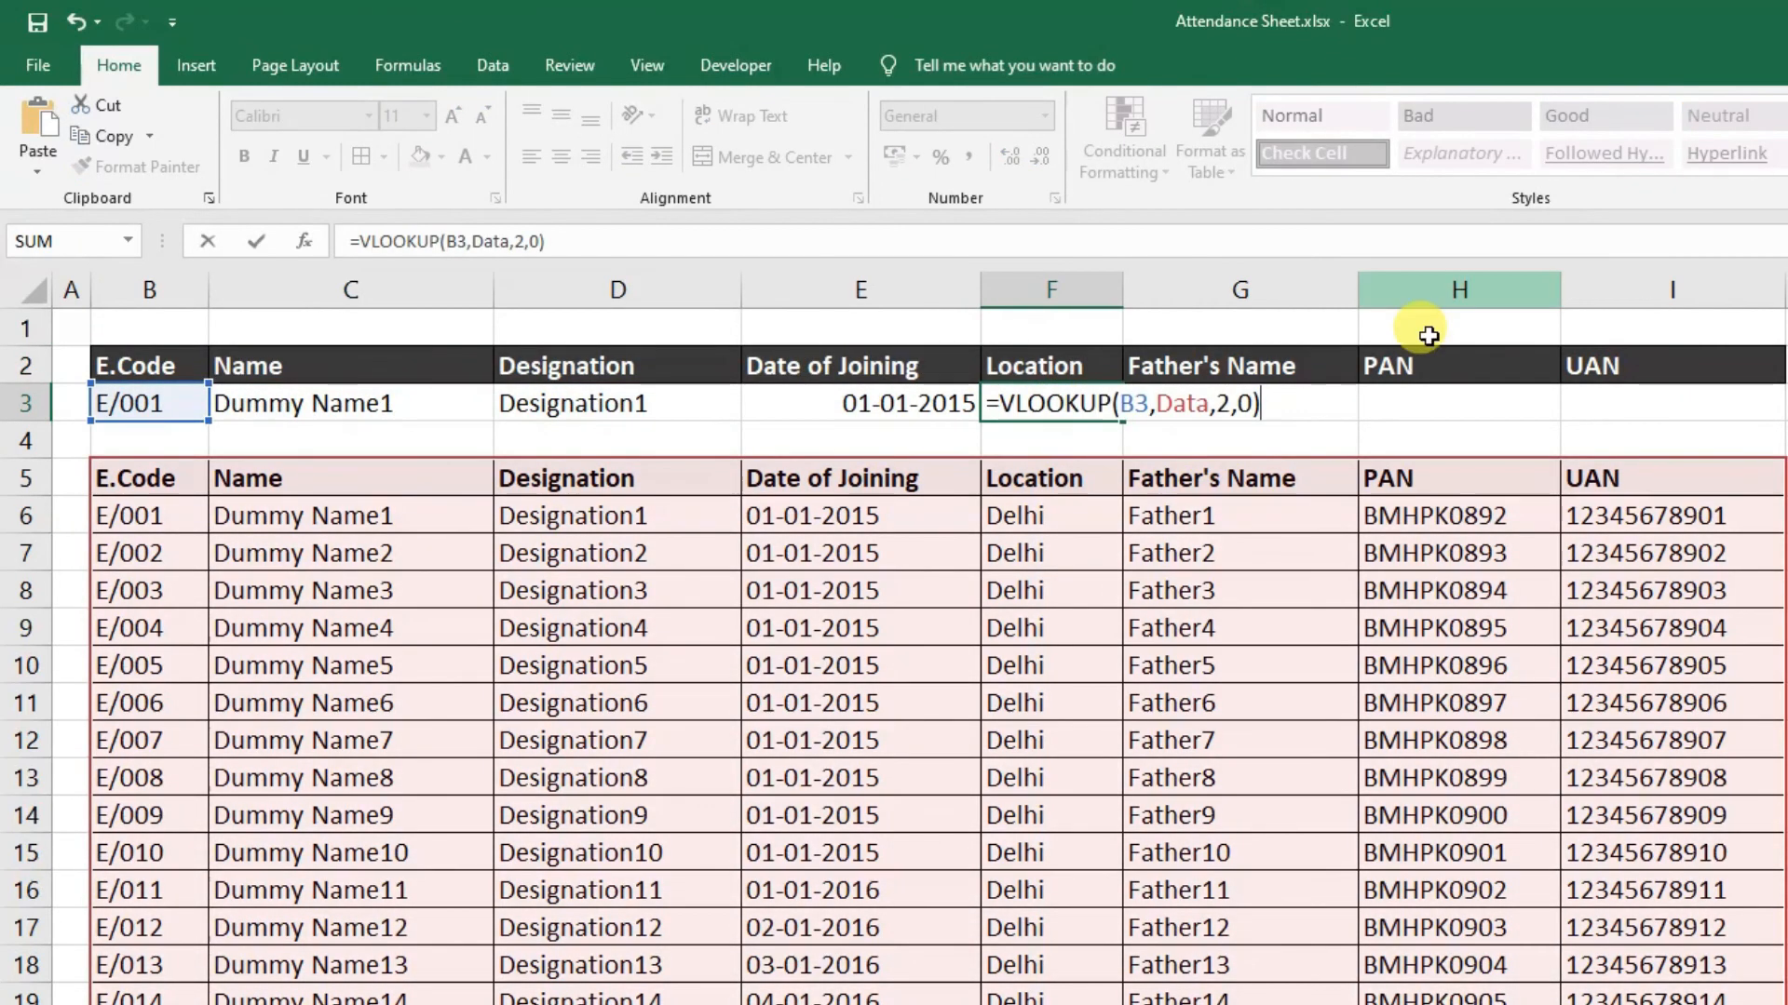
click(1224, 403)
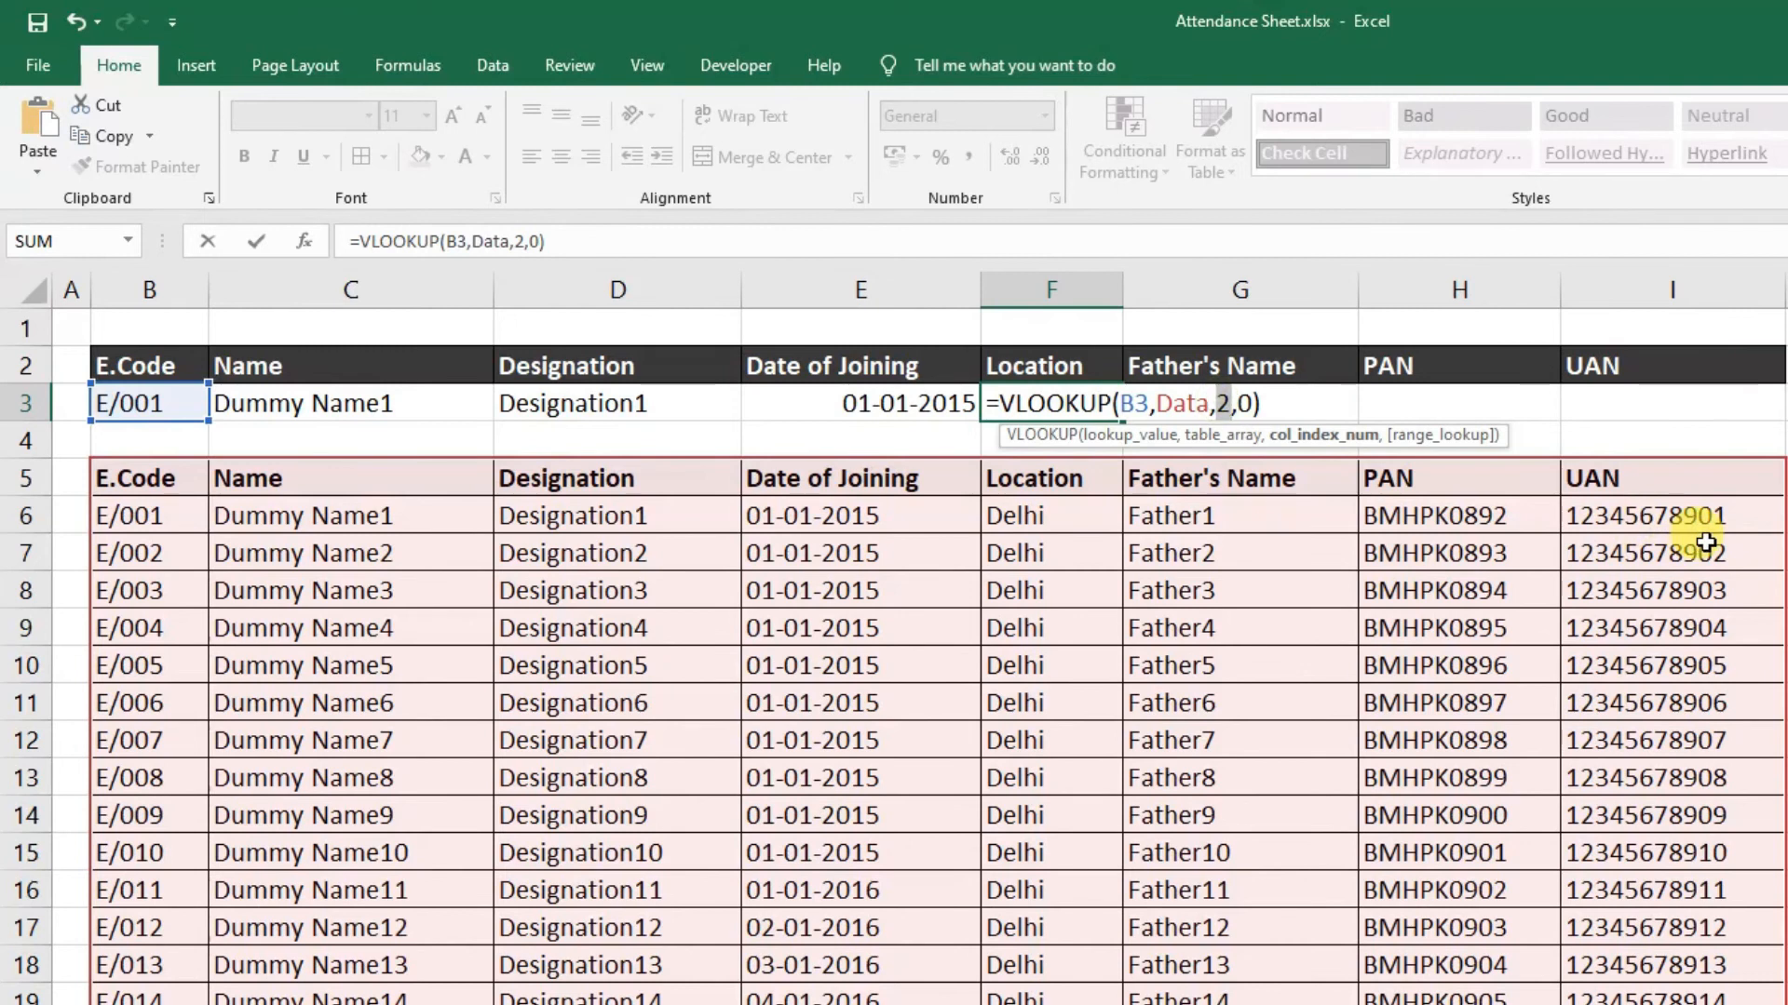
text(5)
key(Return)
Paste the copied VLOOKUP formula into the Father's Name cell G3 and change its column index to match the Father's Name column
key(Up)
key(Right)
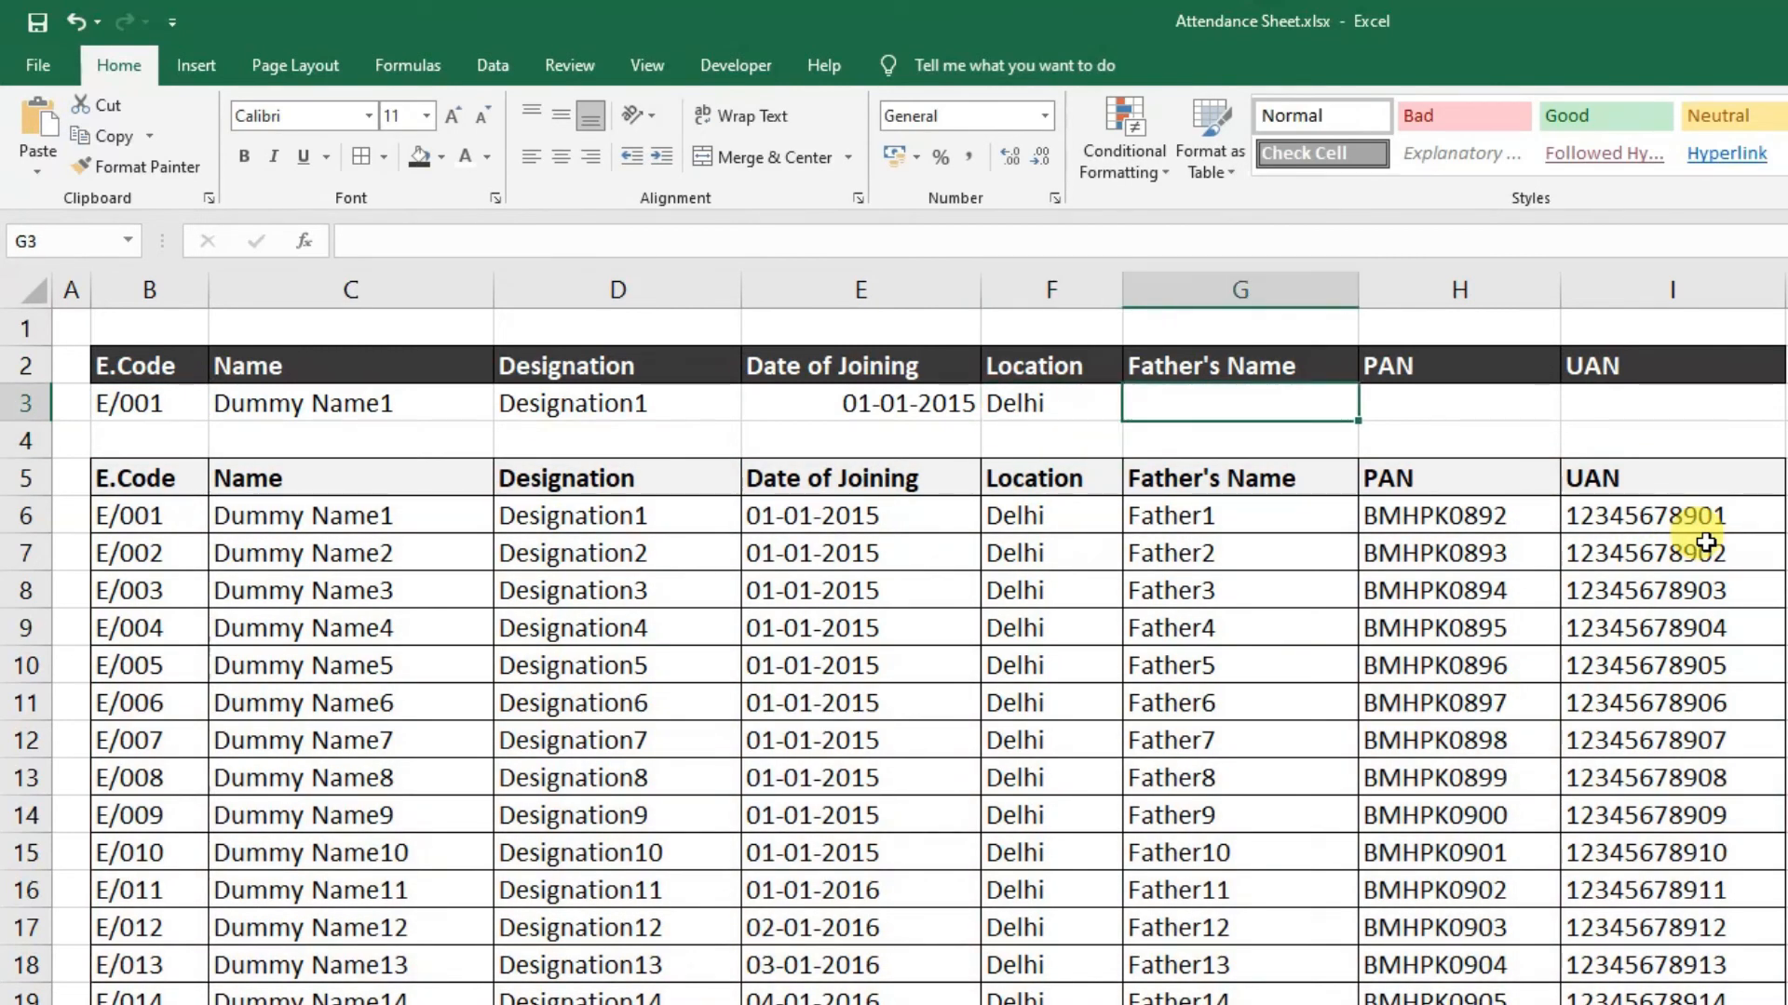
key(F2)
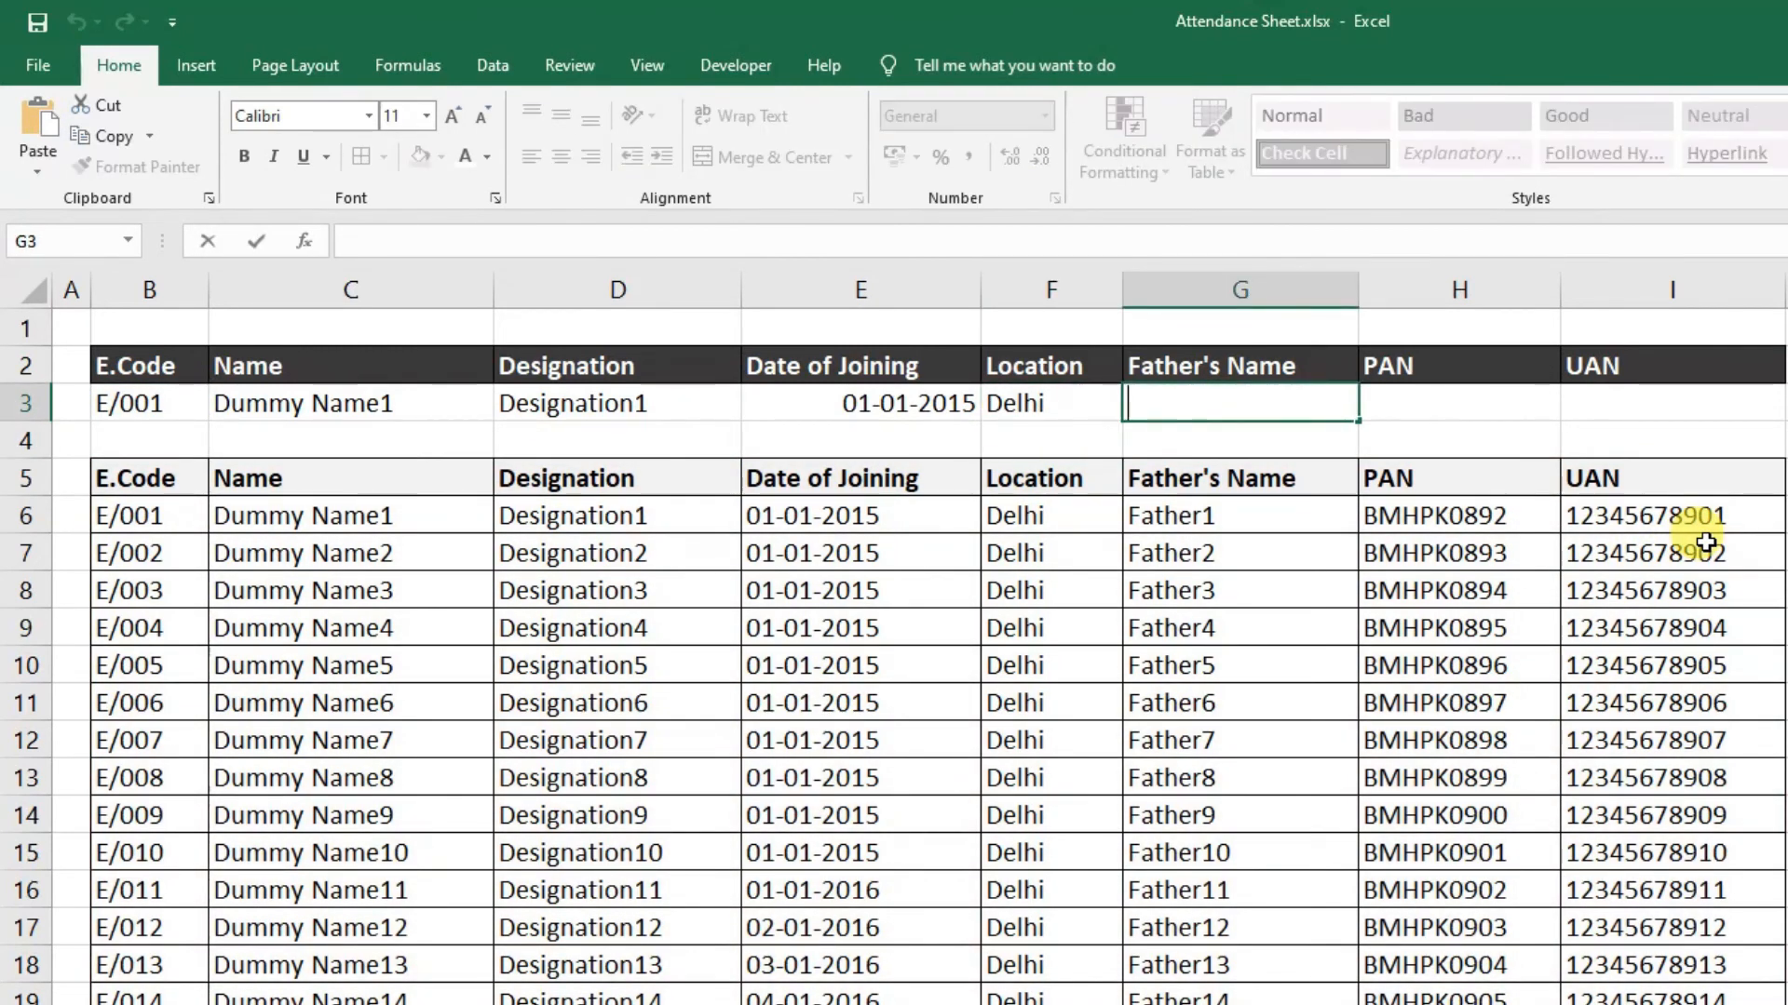
key(ctrl+v)
key(Left)
key(Left)
key(Left)
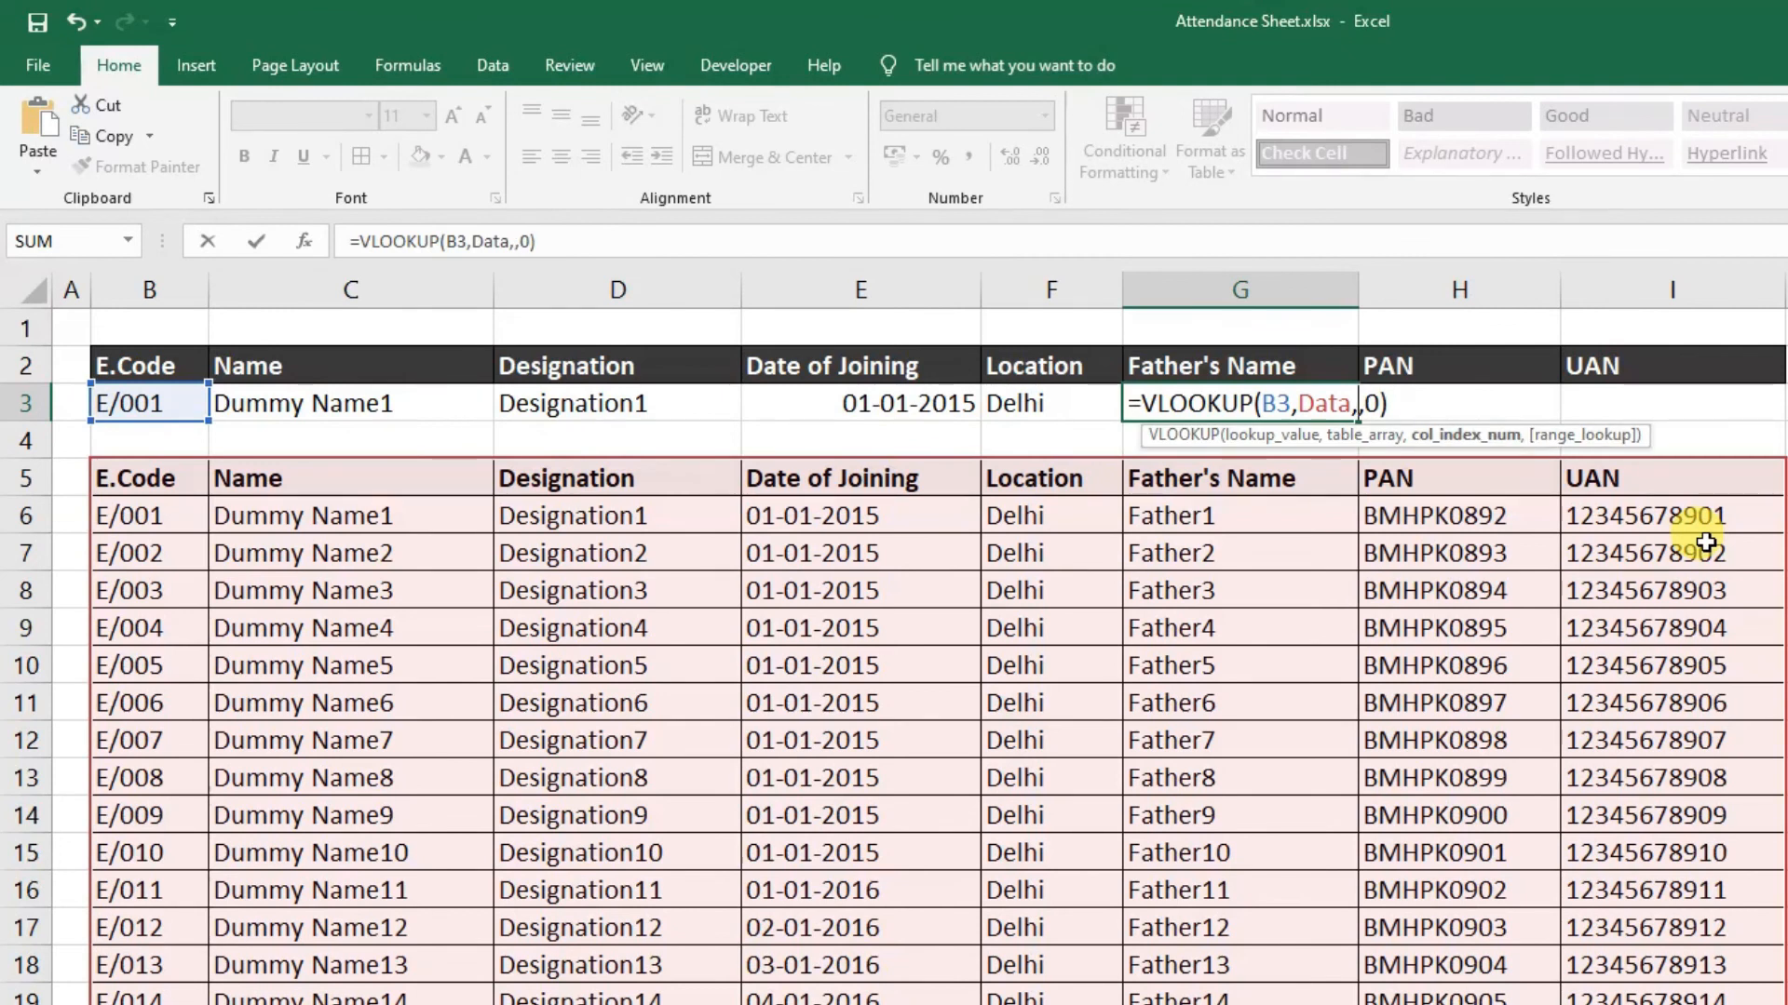
text(2)
key(Return)
key(Up)
key(Right)
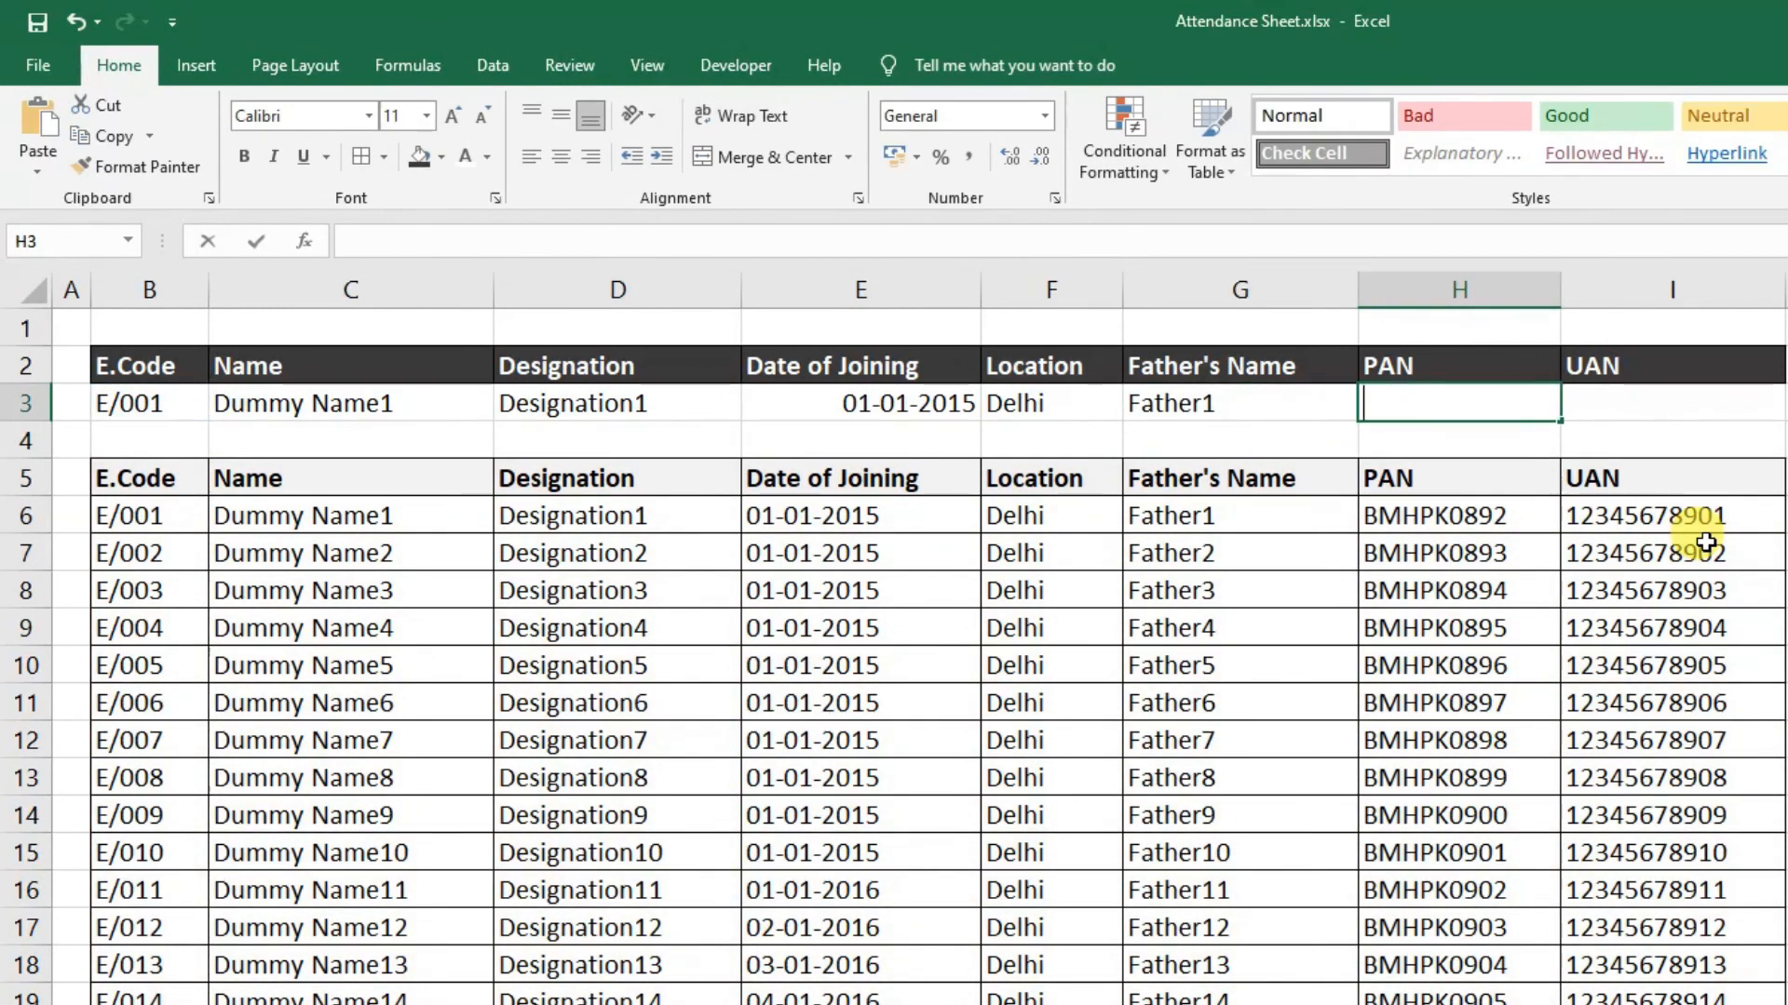
Enter the copied VLOOKUP formula in the PAN cell H3 with column index 7, giving =VLOOKUP(B3,Data,7,0)
key(F2)
text(=VLOOKUP(B3,Data,2,0))
key(Left)
key(Left)
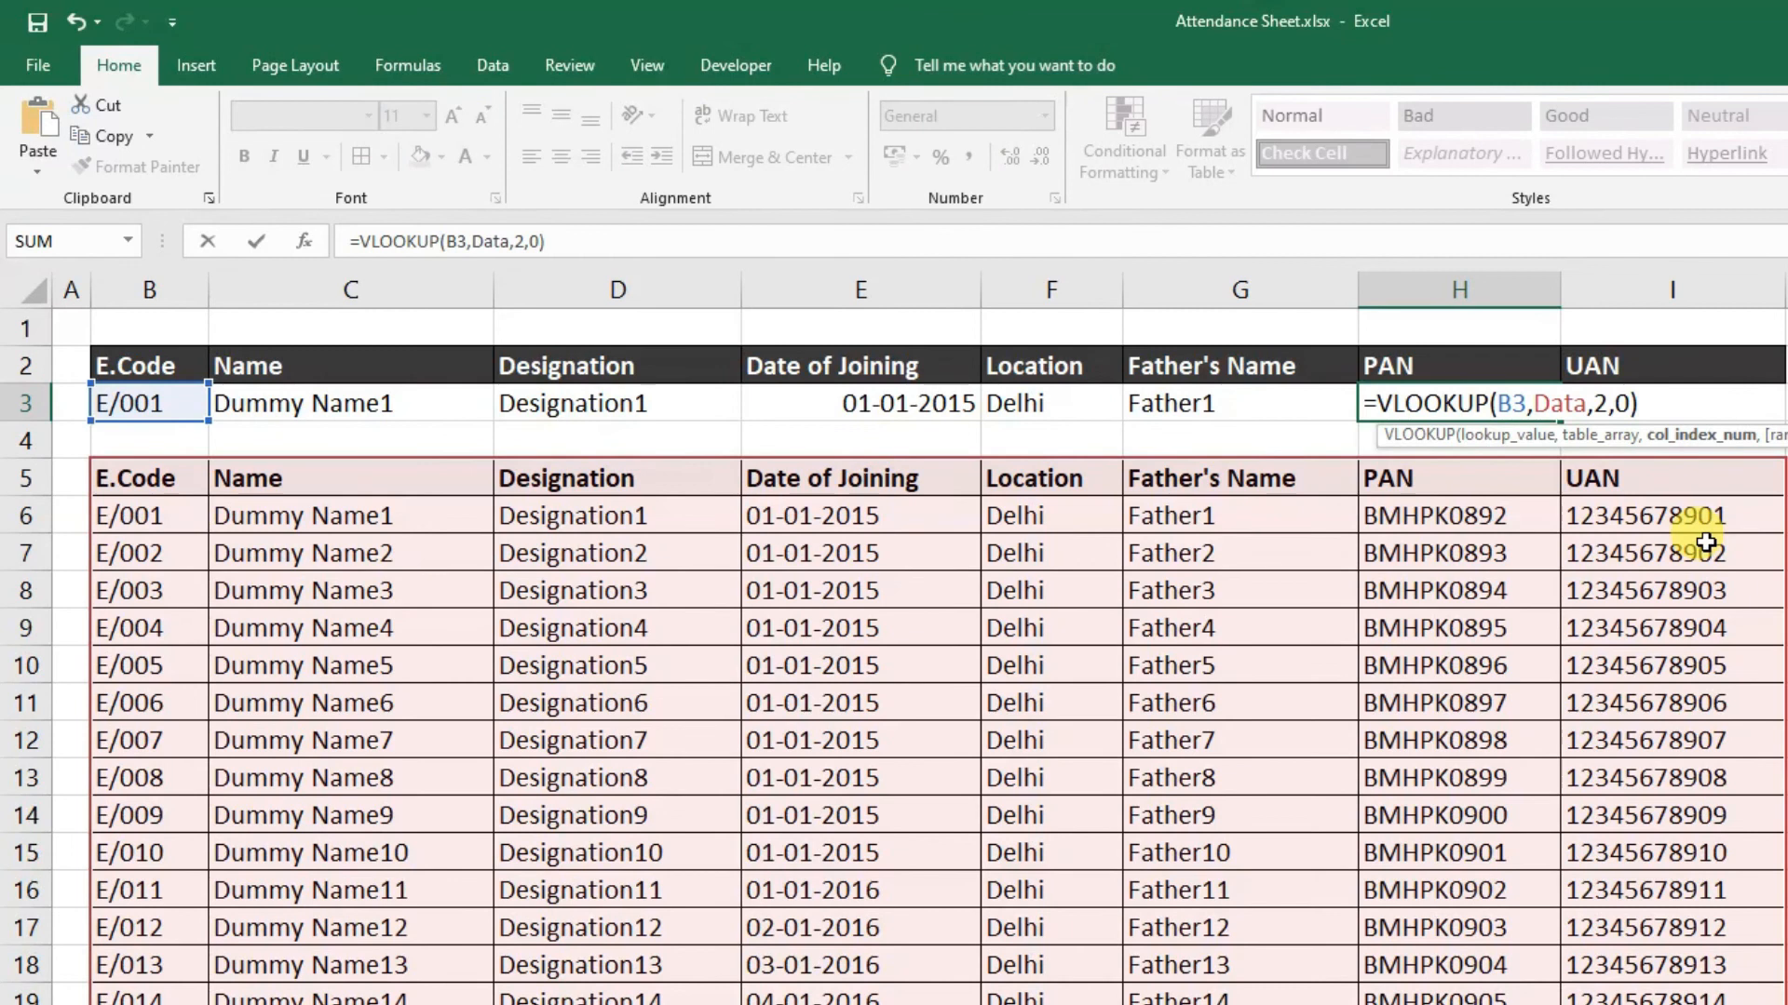
text(7)
key(Return)
key(Up)
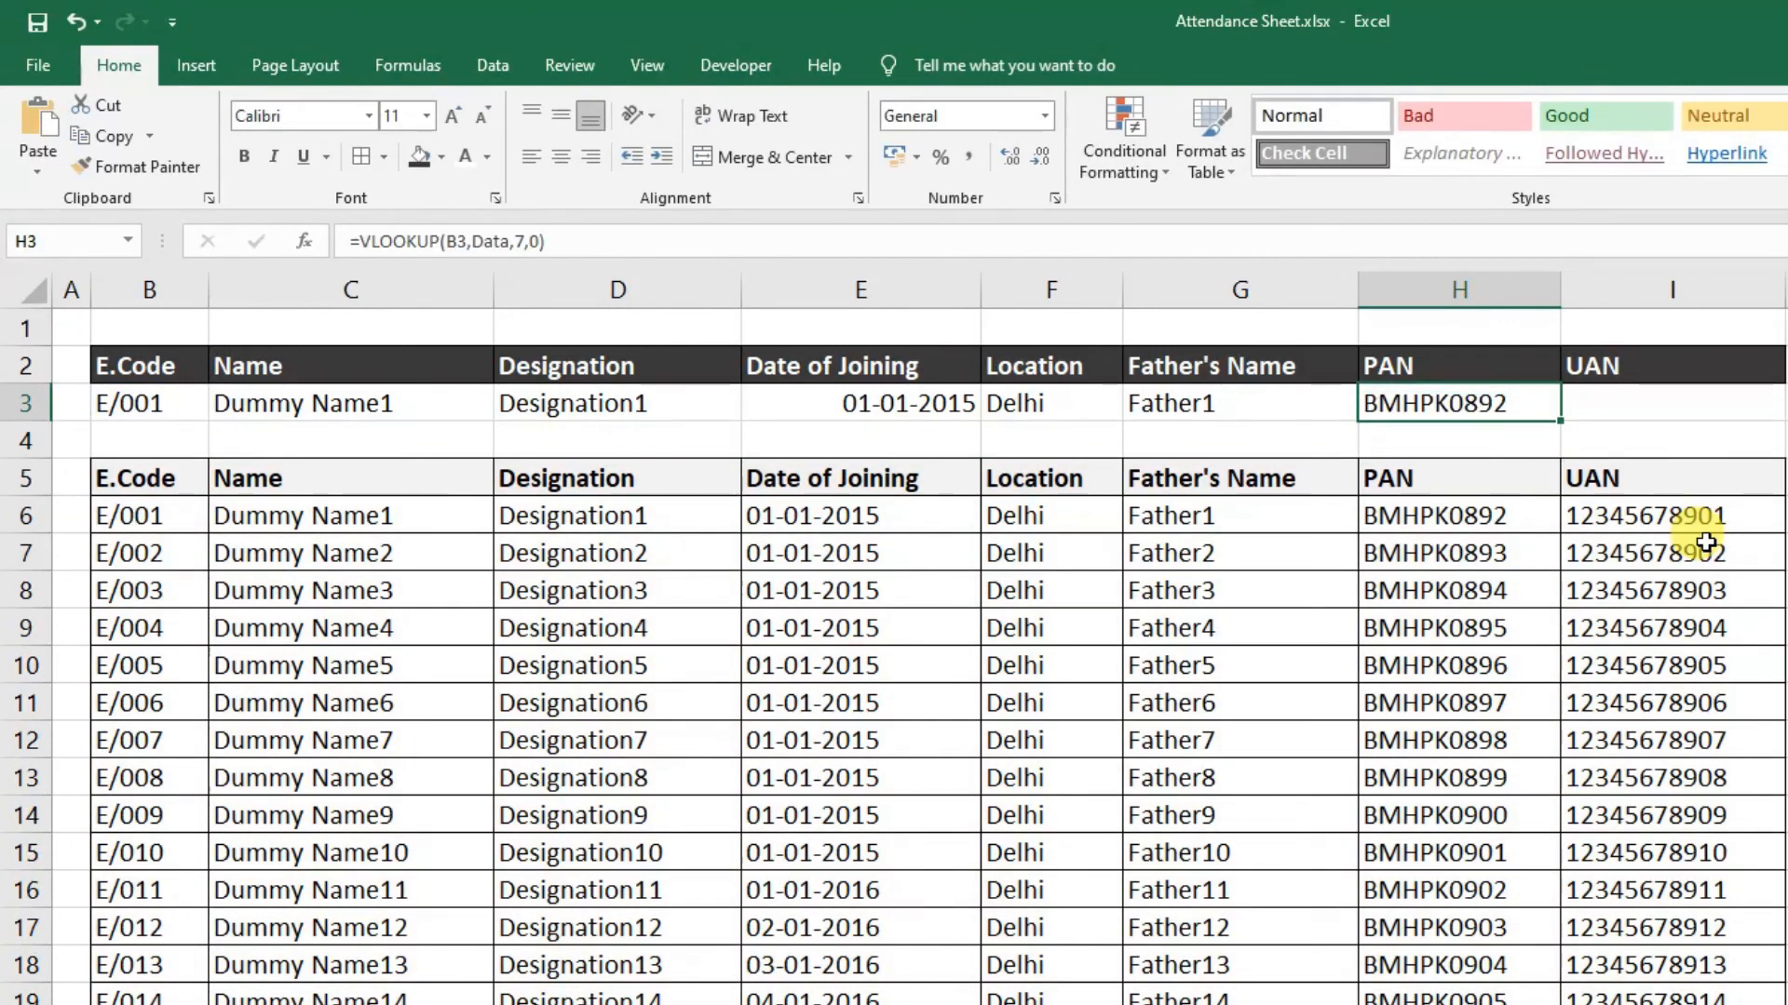
Paste the copied VLOOKUP formula into the UAN cell I3 and set its column index to 8
key(Right)
text(=VLOOKUP(B3,Data,2,0))
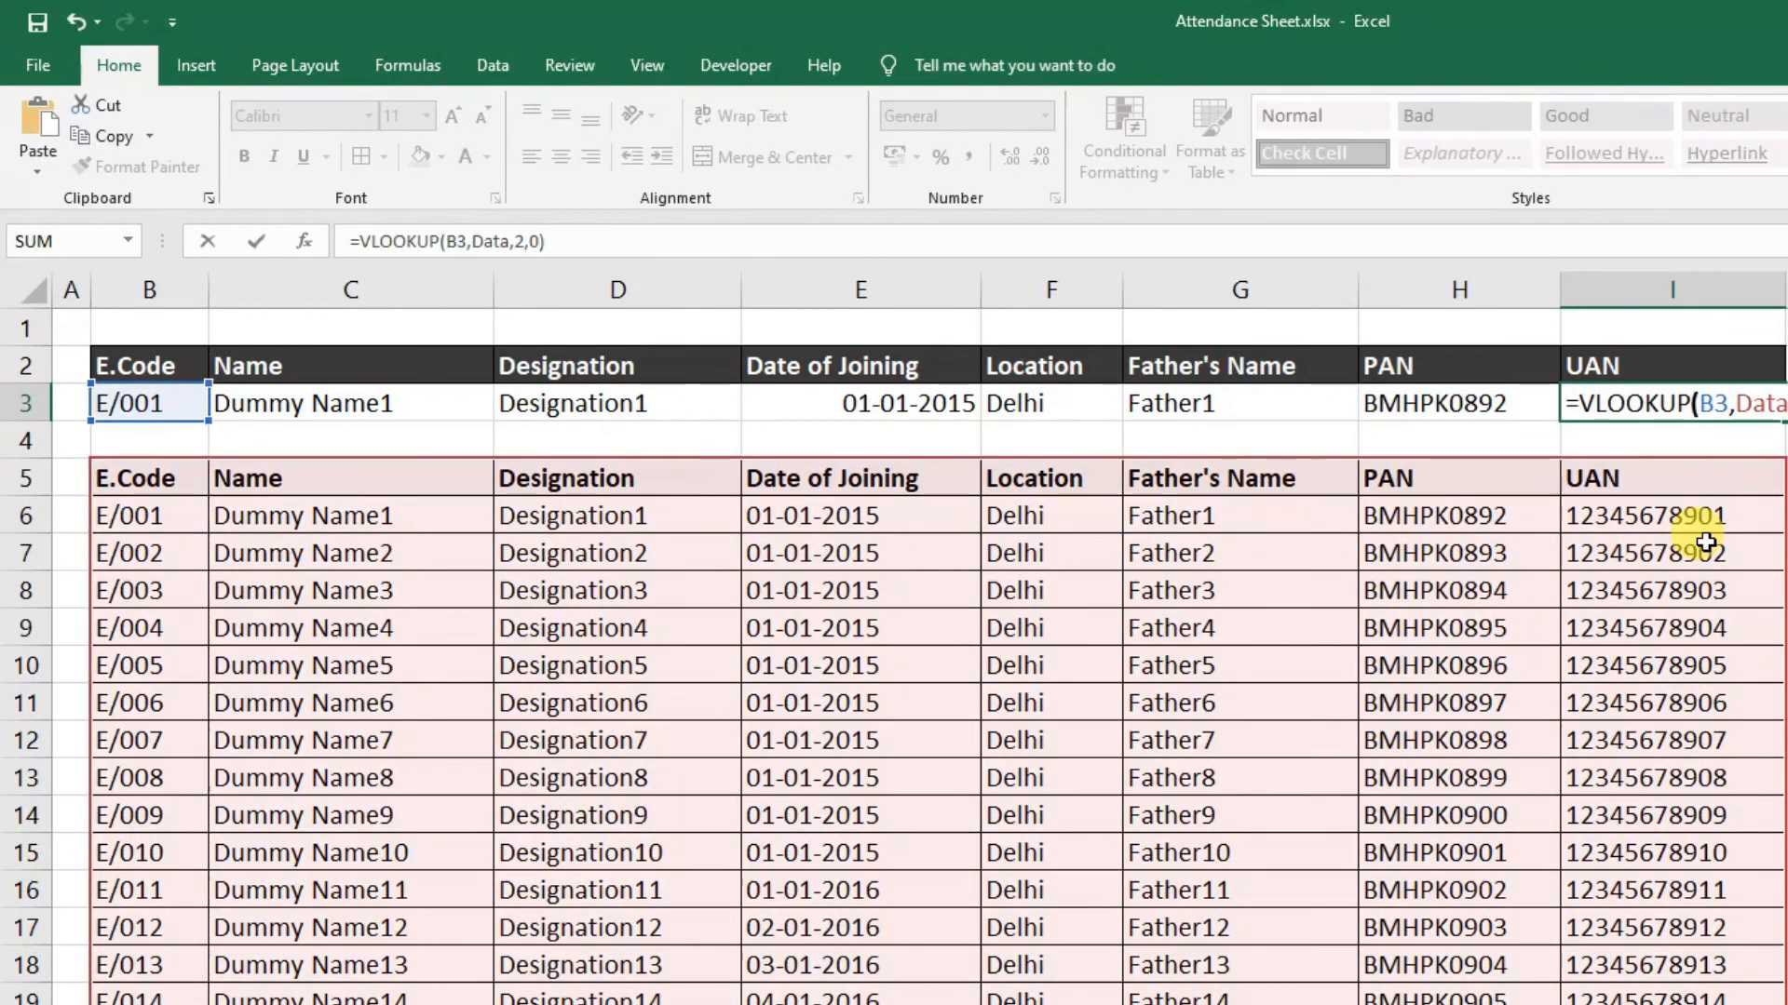
key(Left)
key(Left)
text(8)
key(Return)
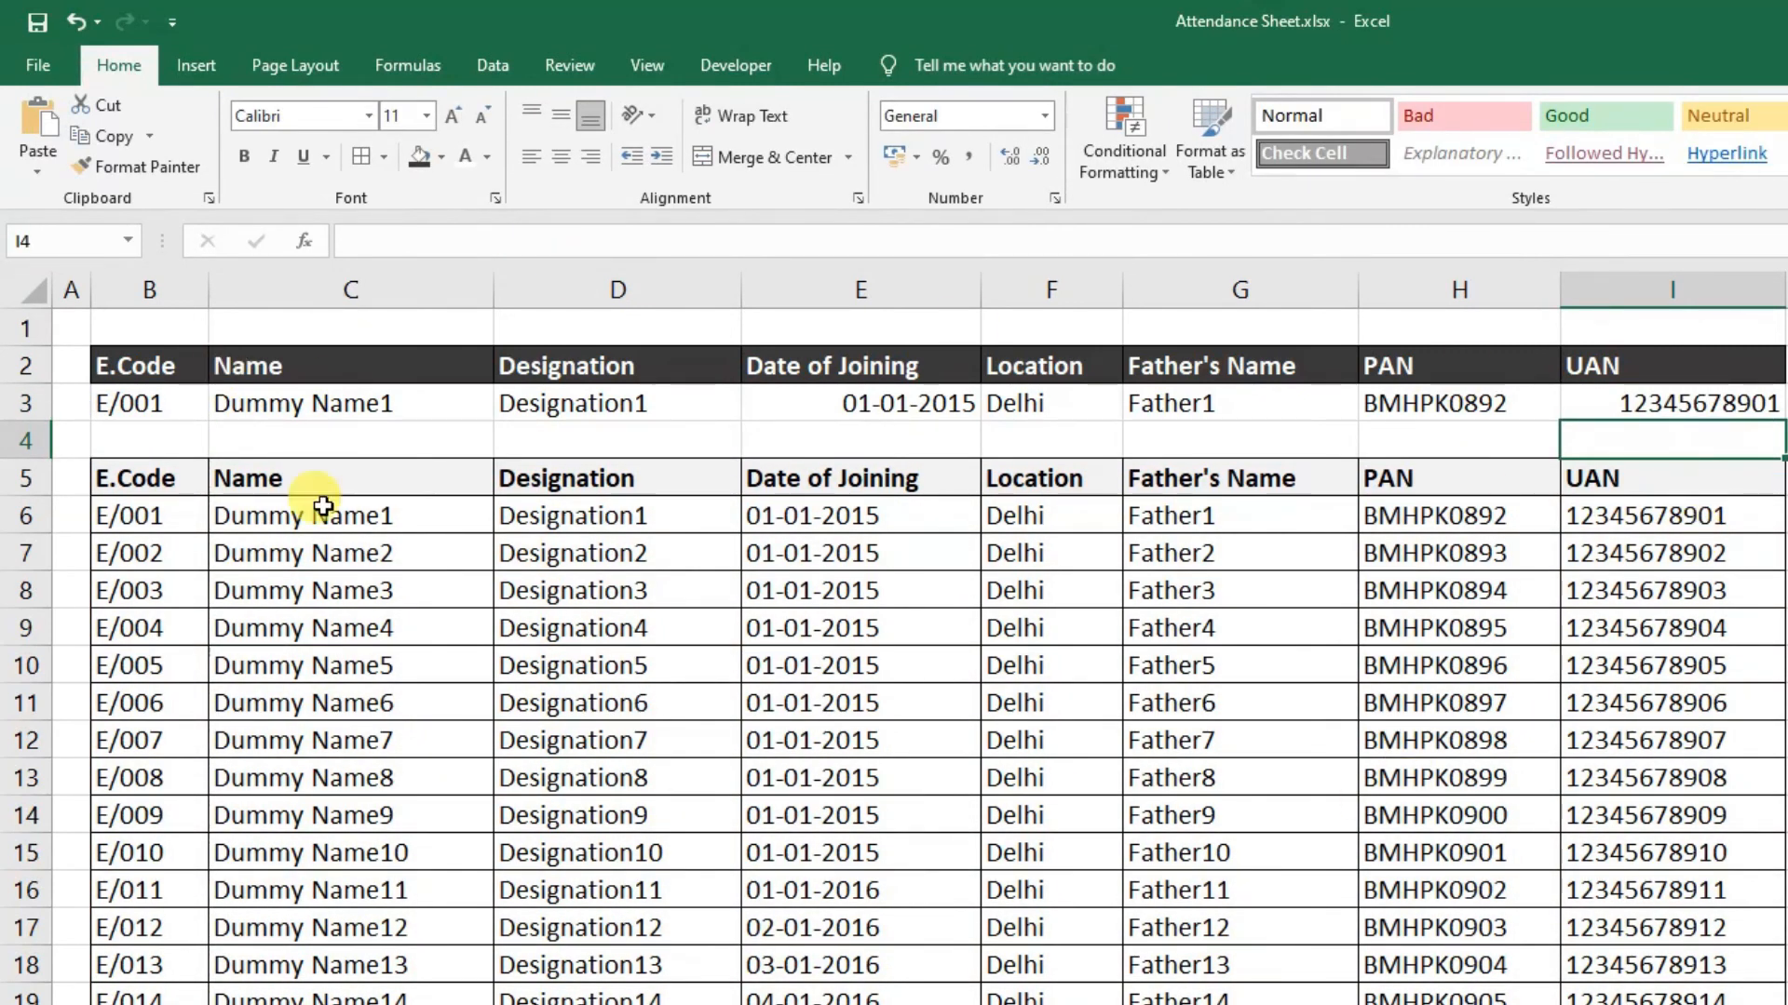
Center the lookup headers and results in B2:I3 horizontally
click(135, 371)
drag(258, 391, 1756, 403)
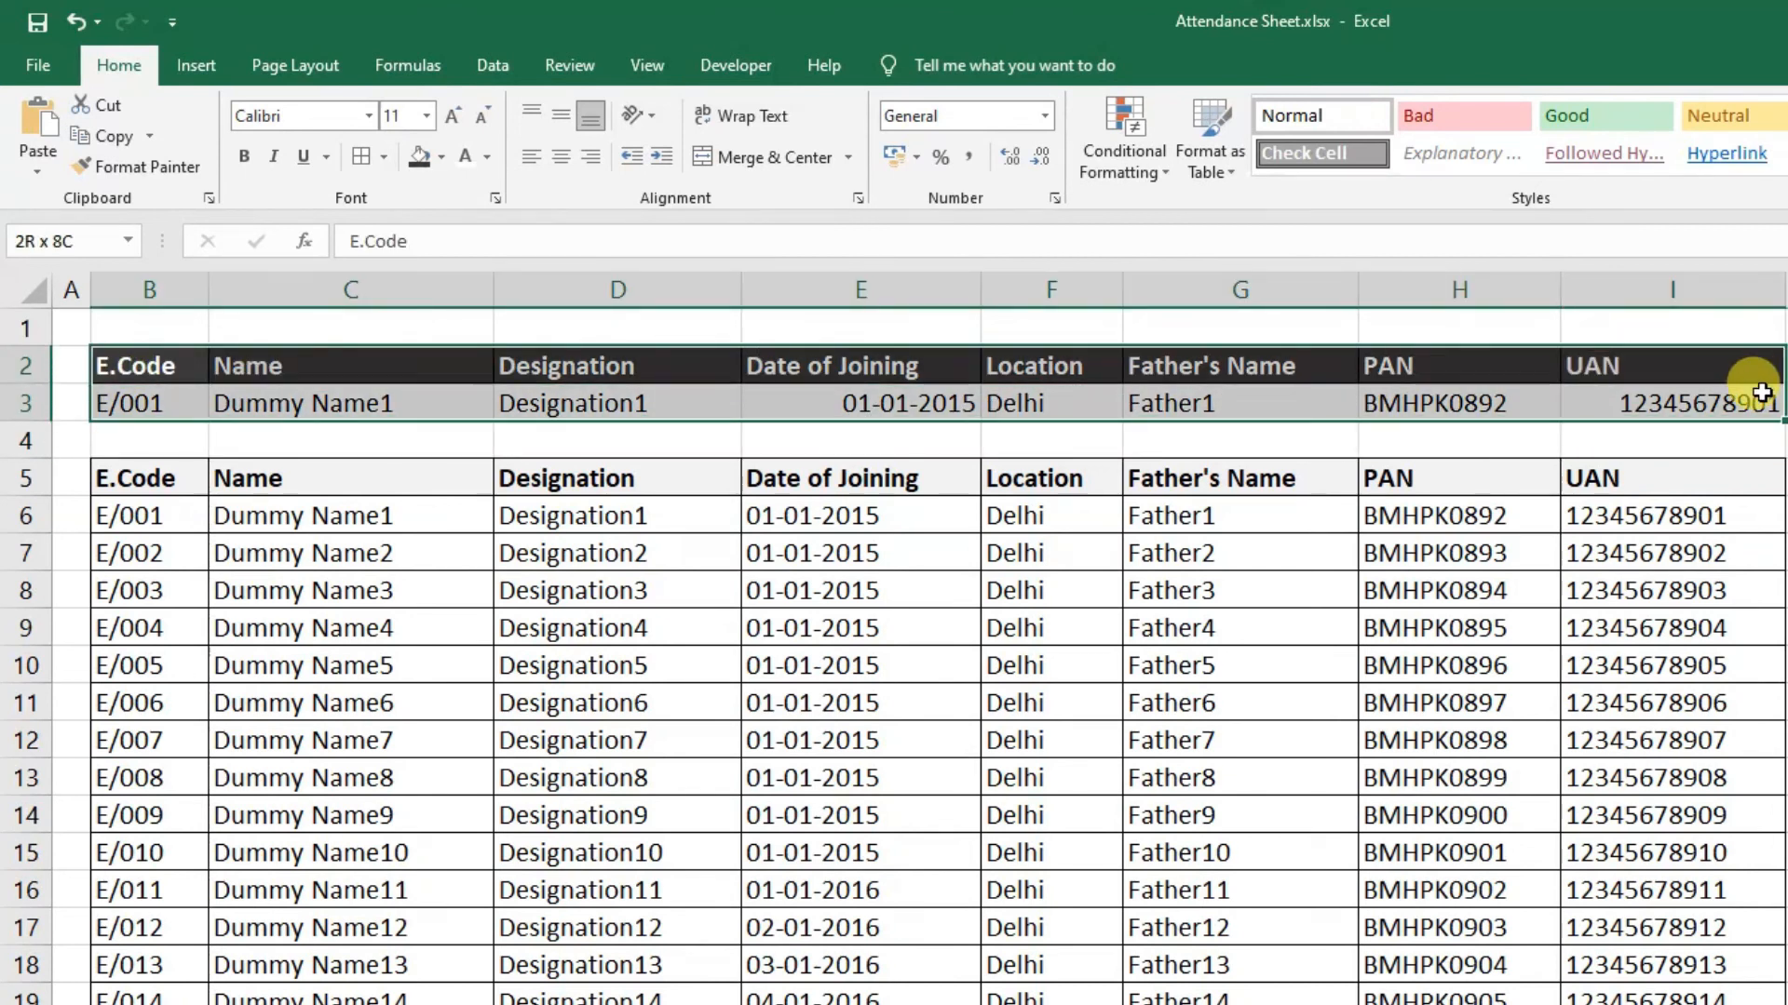
click(562, 158)
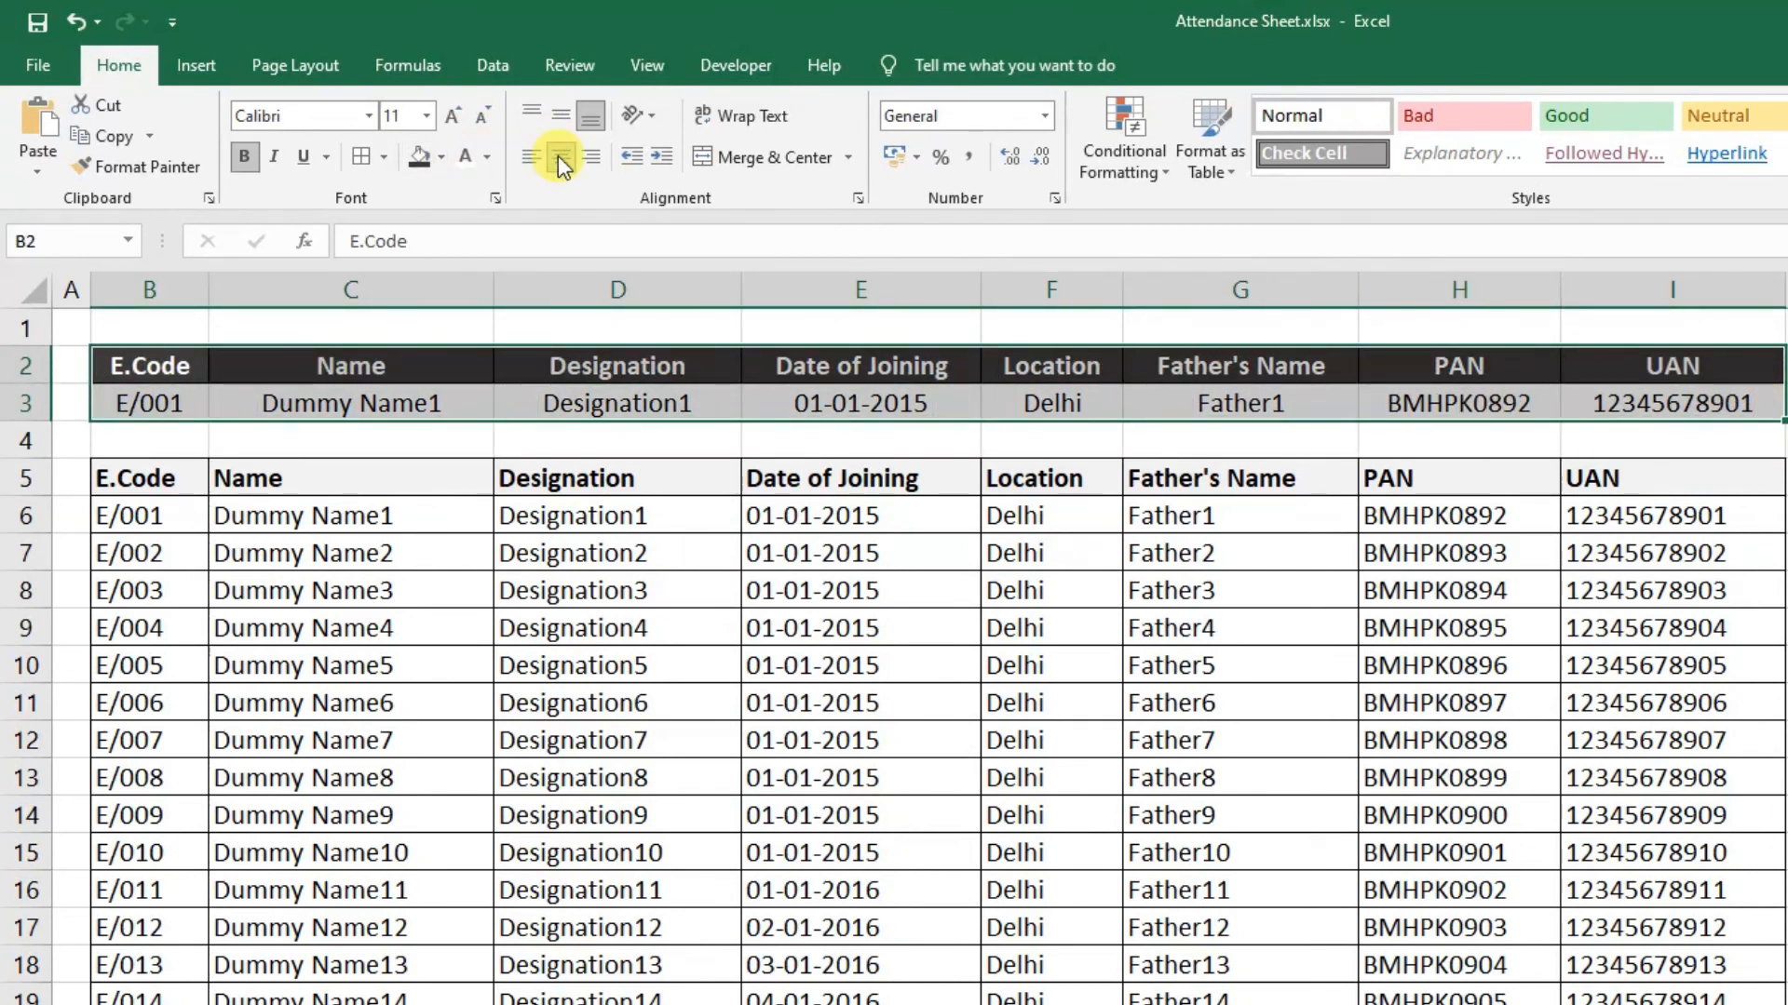
click(584, 399)
Fill the E.Code selection cell B3 with yellow
click(197, 403)
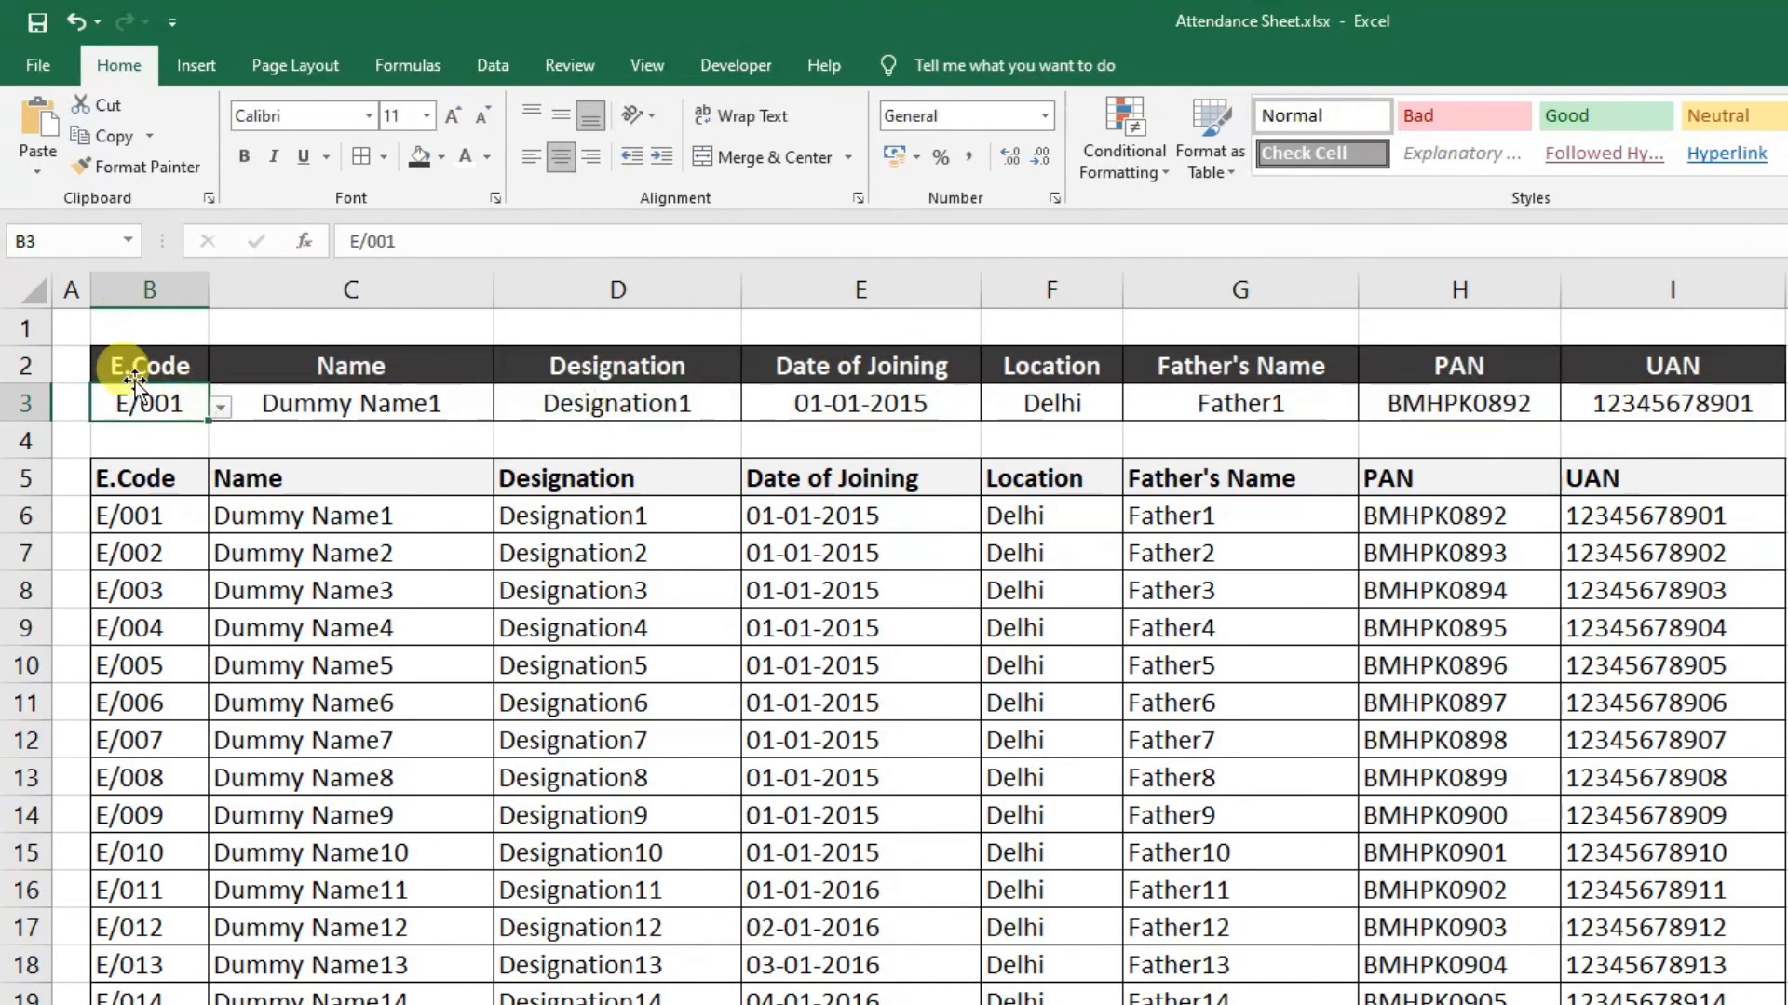
click(442, 158)
click(487, 366)
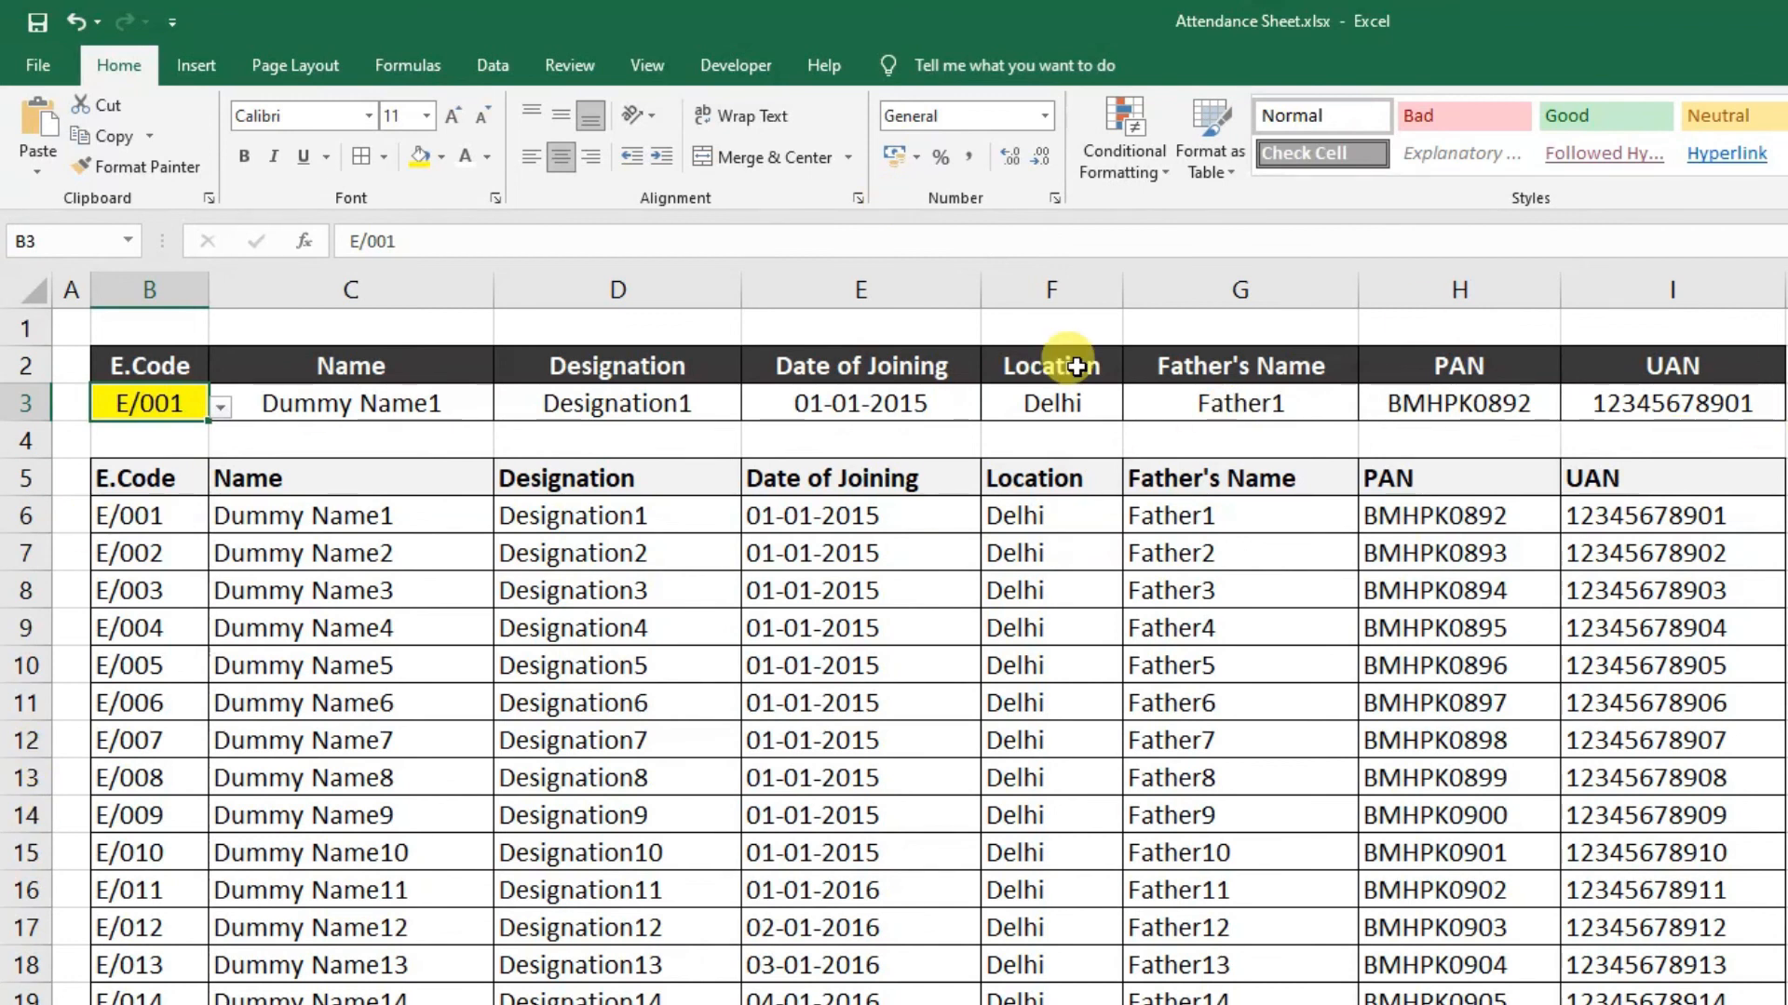
Test the lookup by choosing E/005 from the E.Code dropdown in B3 and replacing it with E/400
click(220, 410)
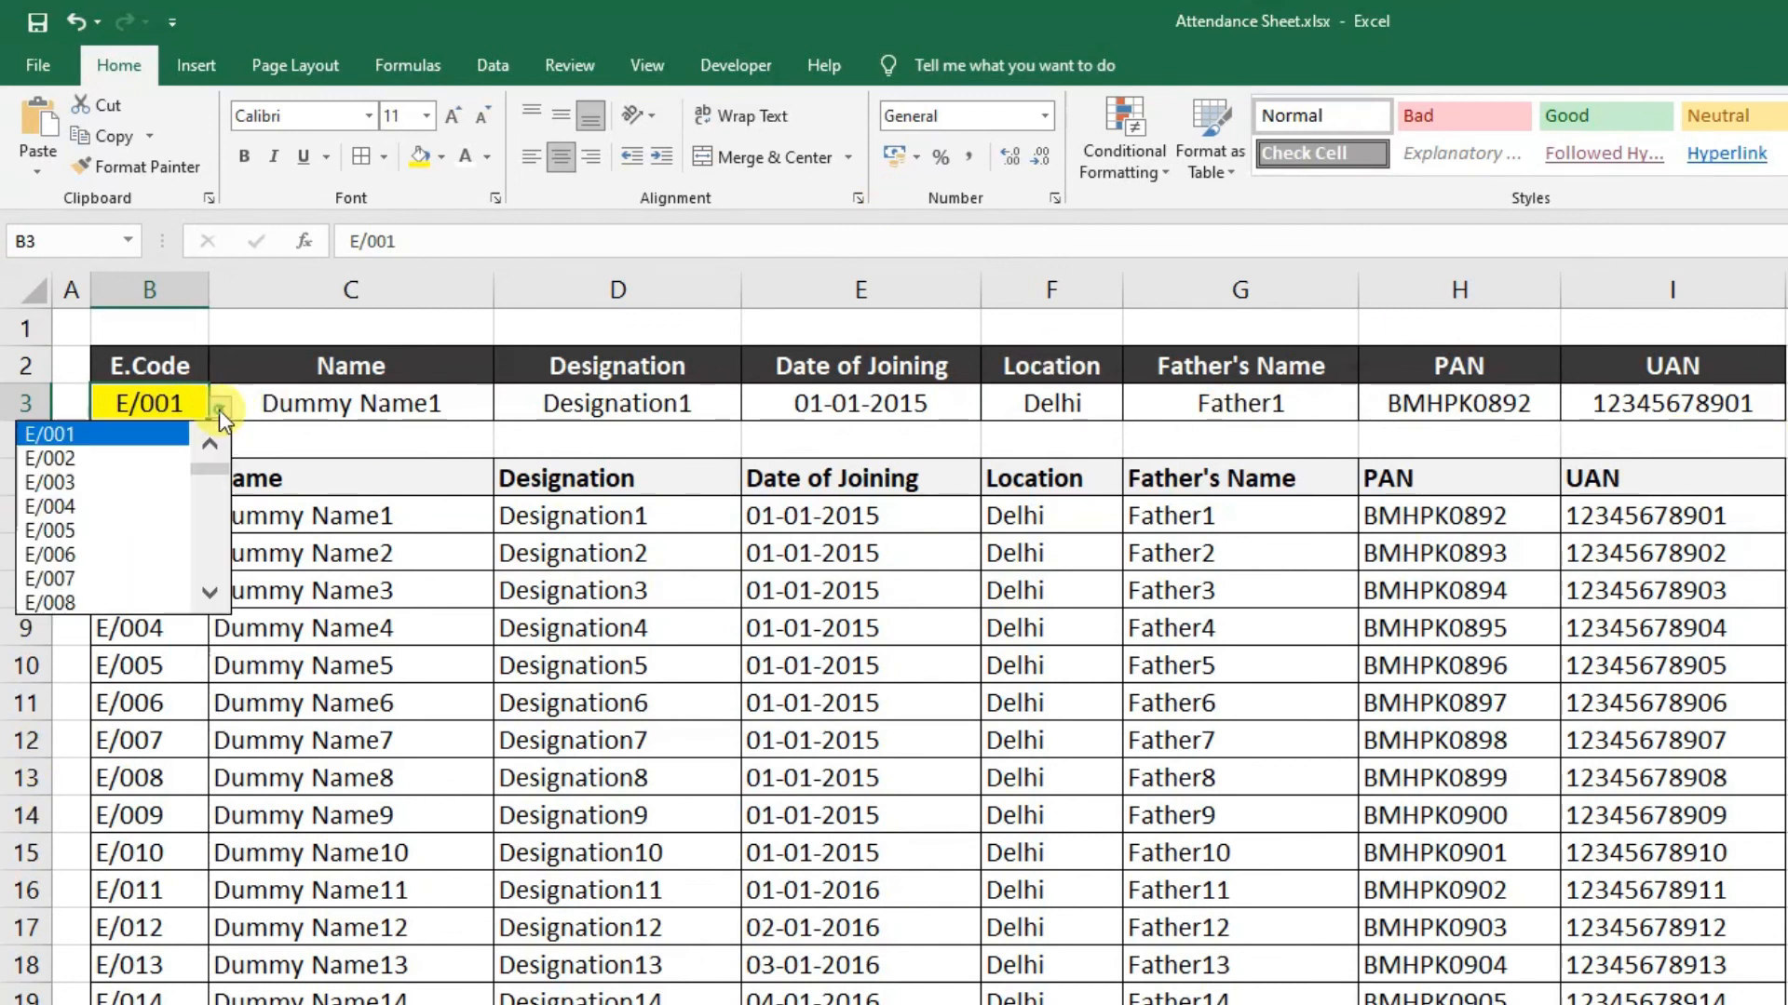
click(141, 528)
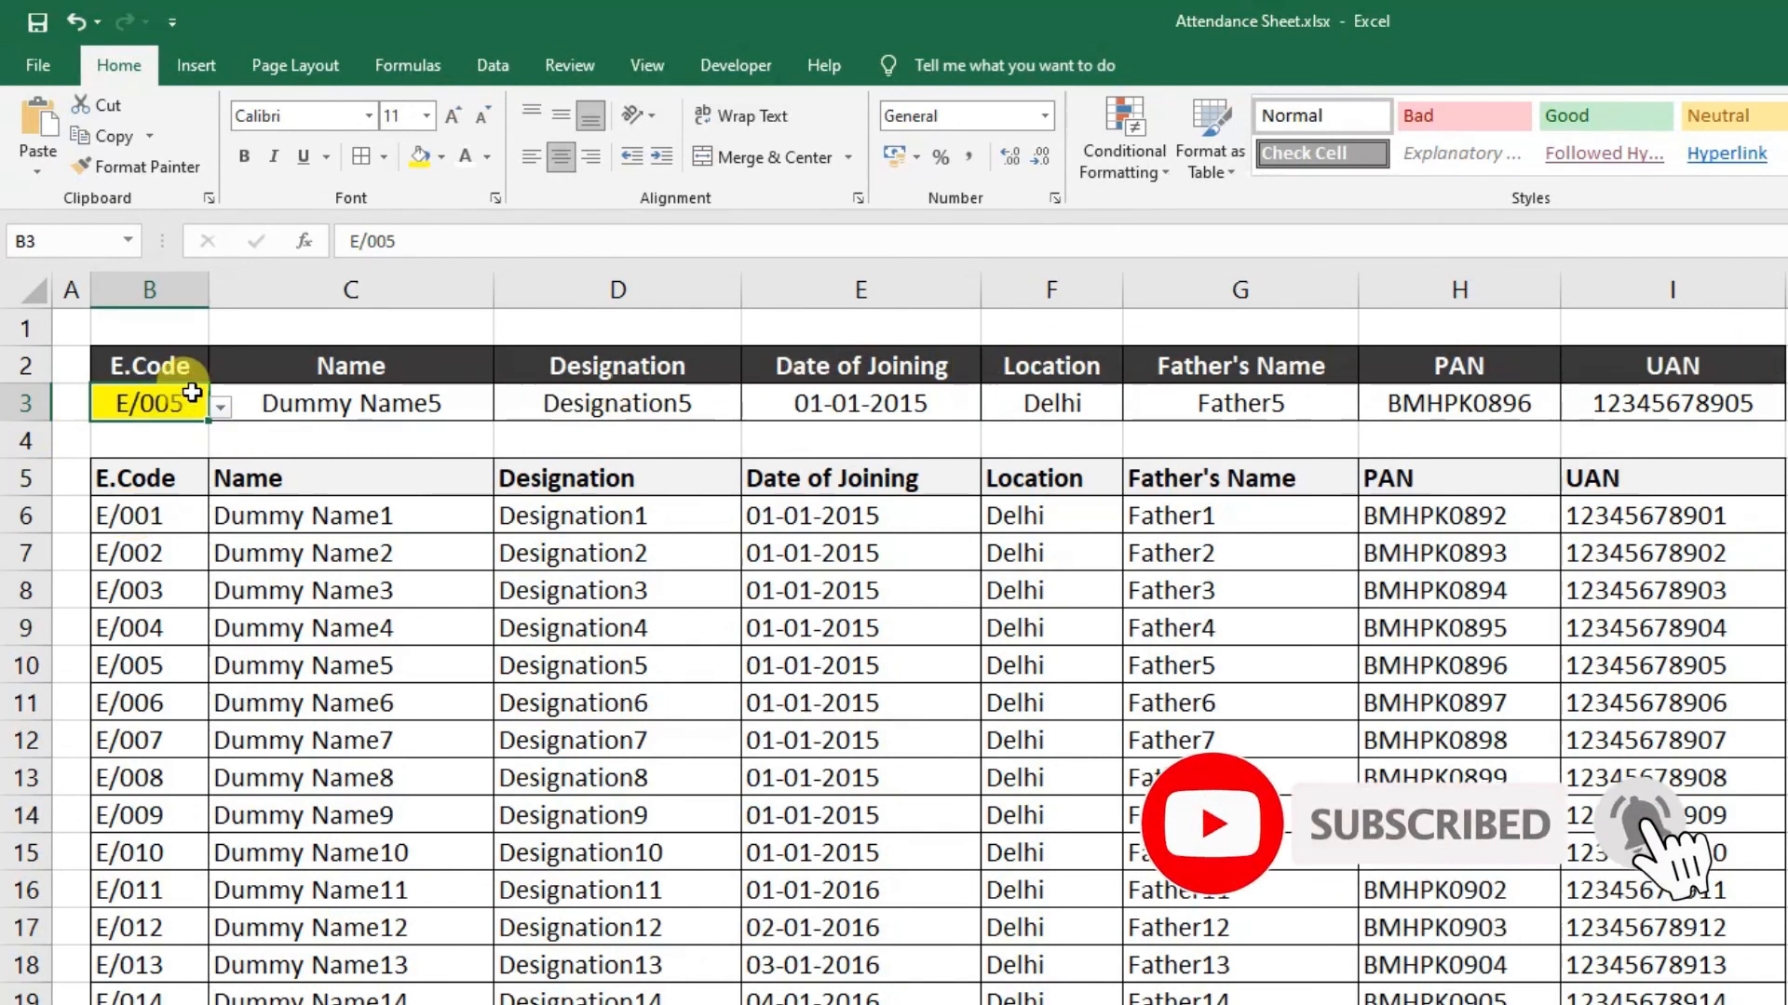
text(E)
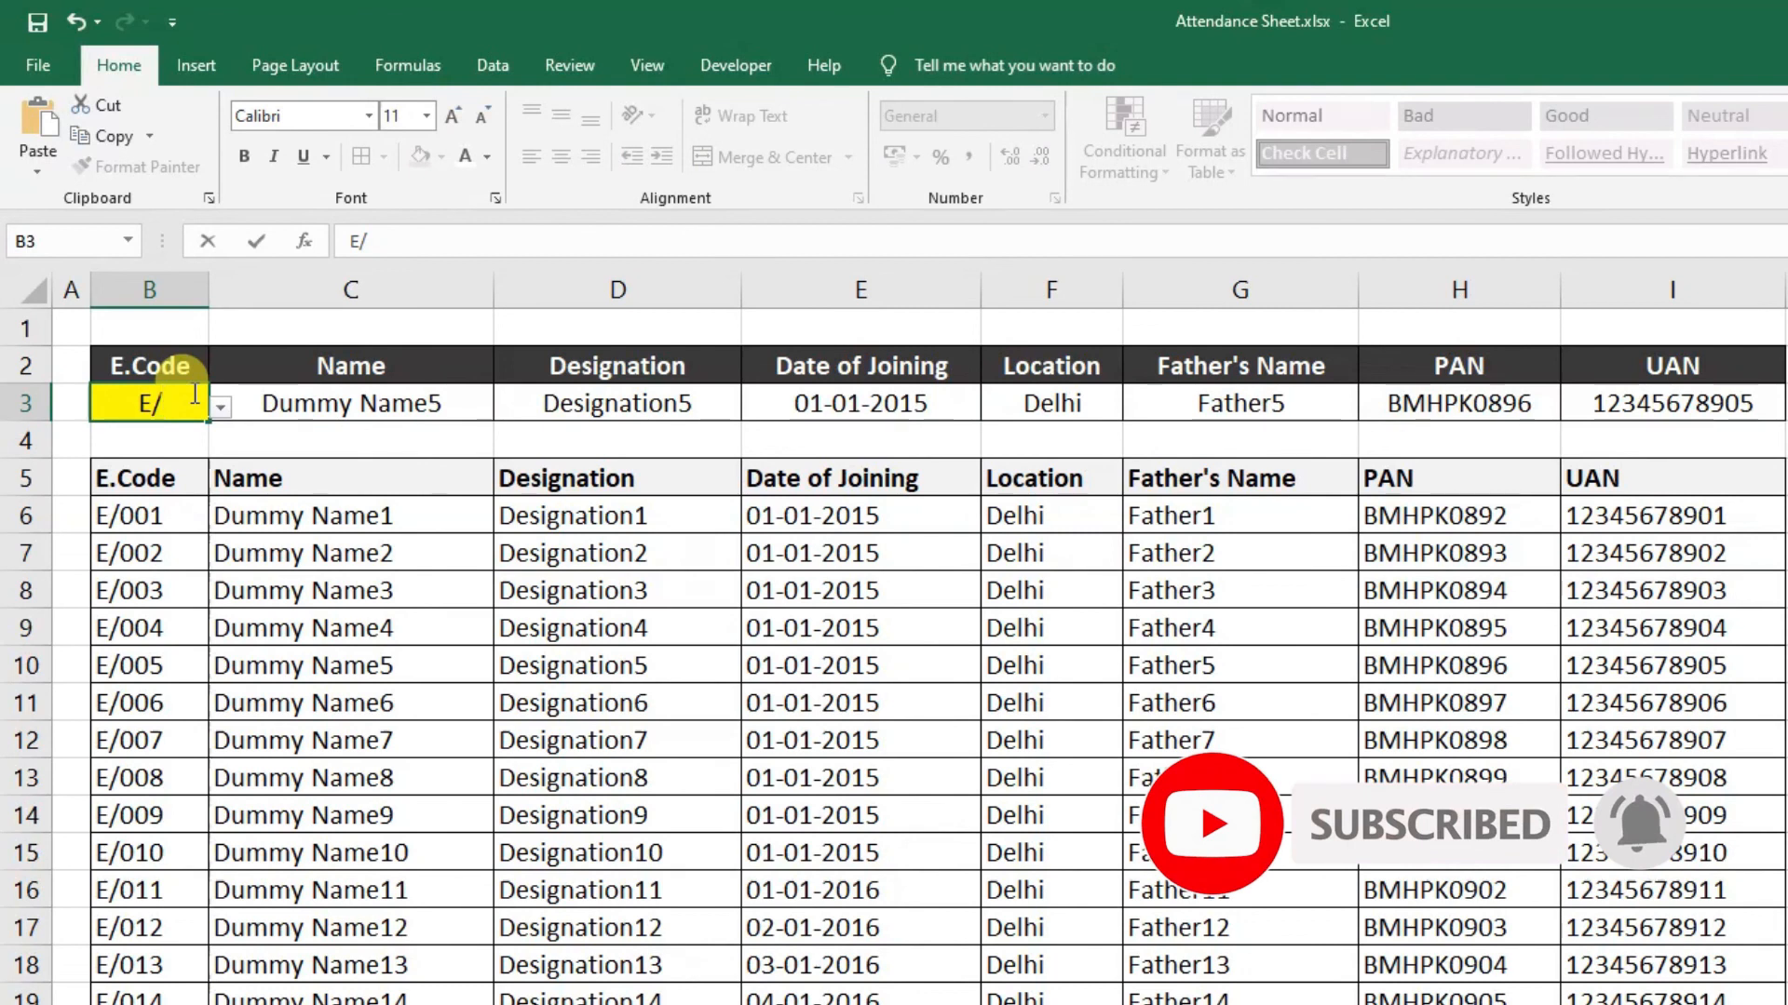
text(/400)
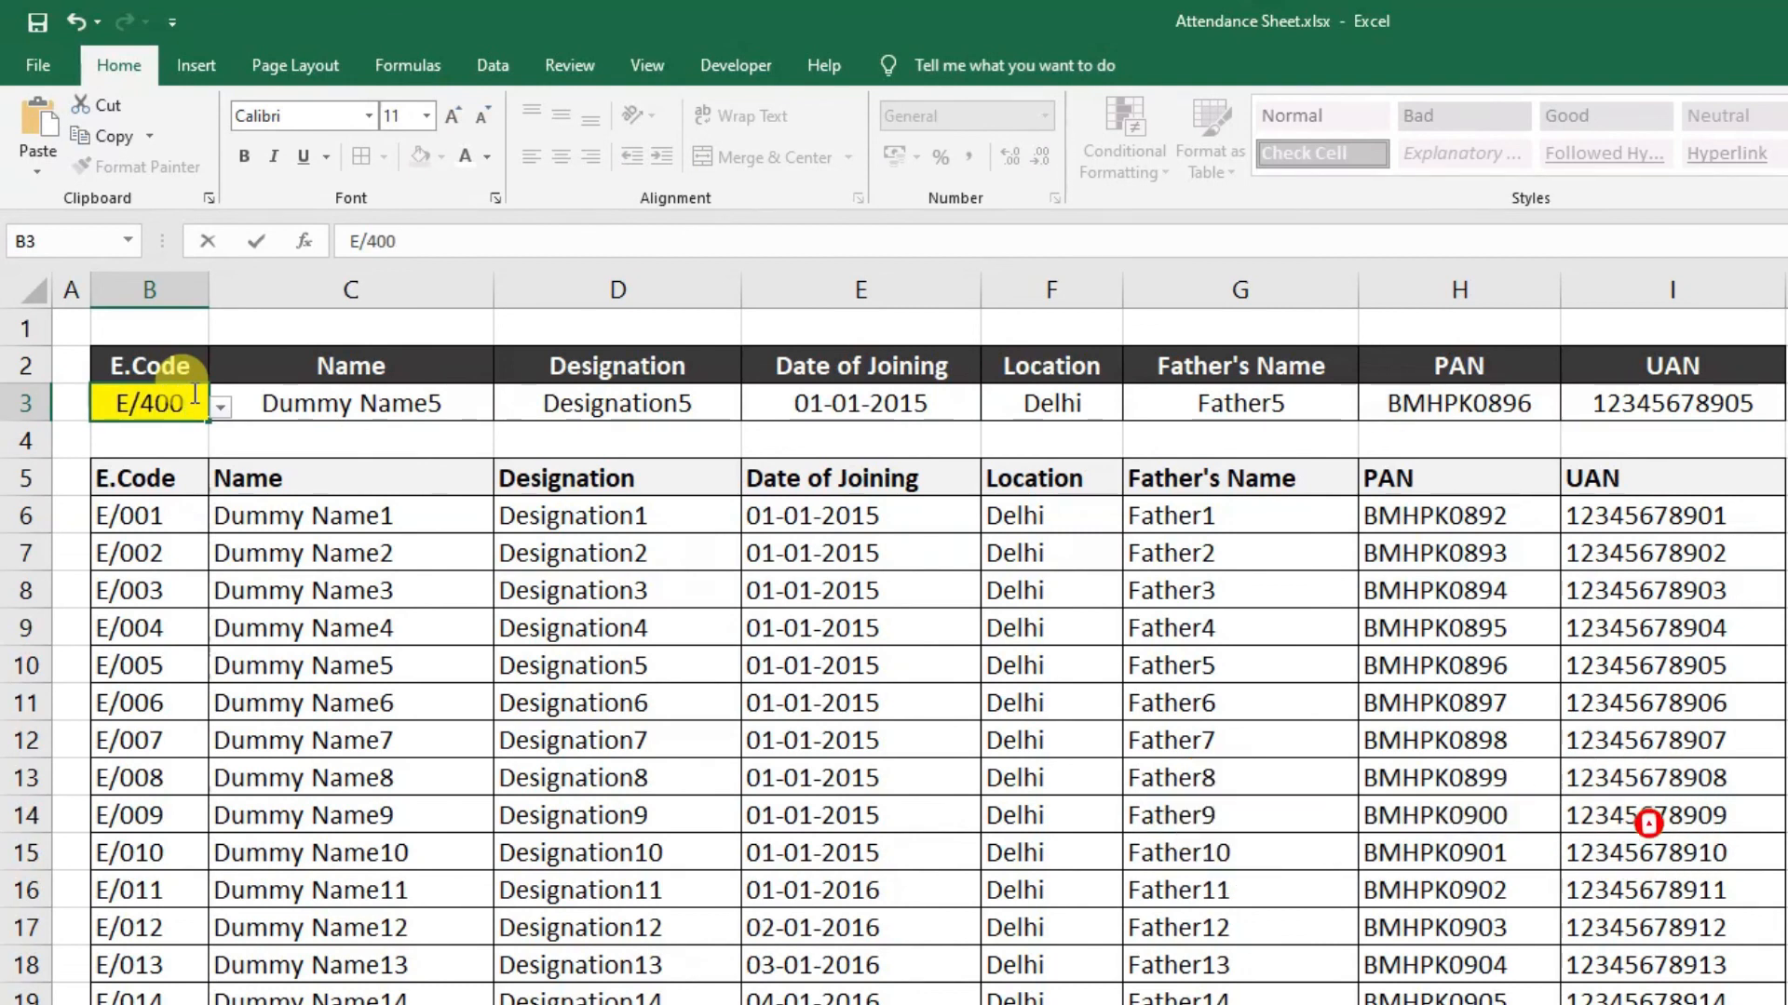
key(Return)
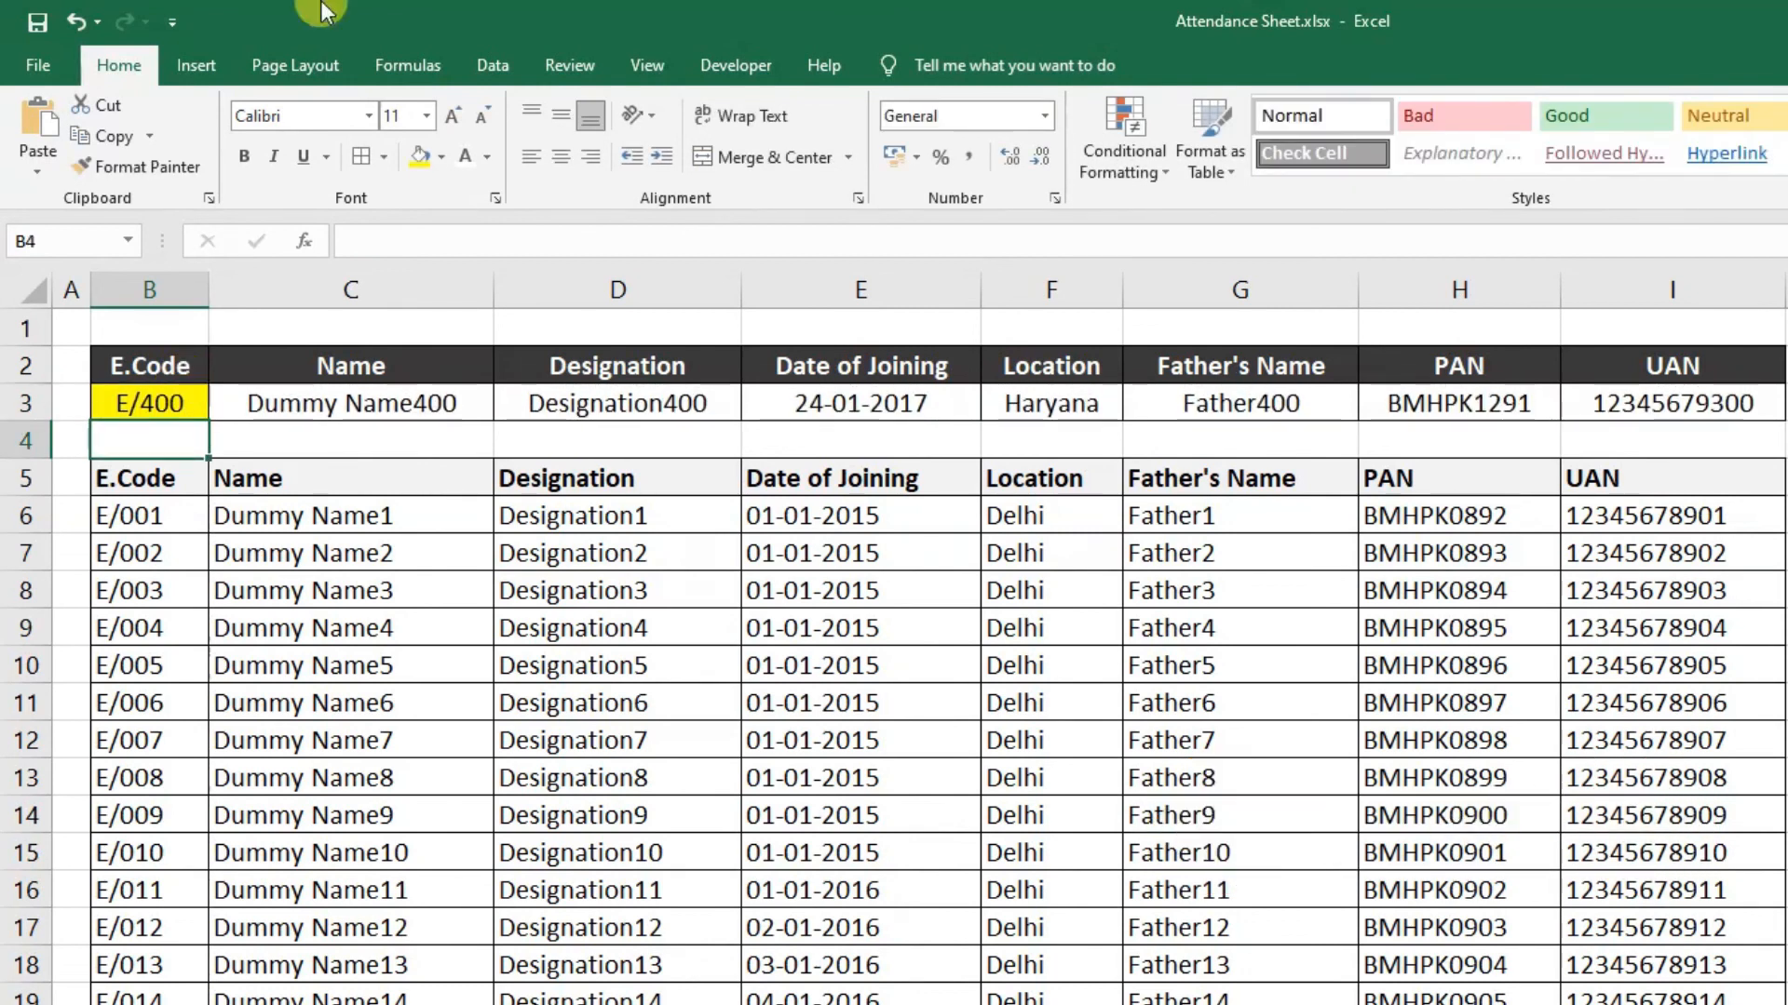